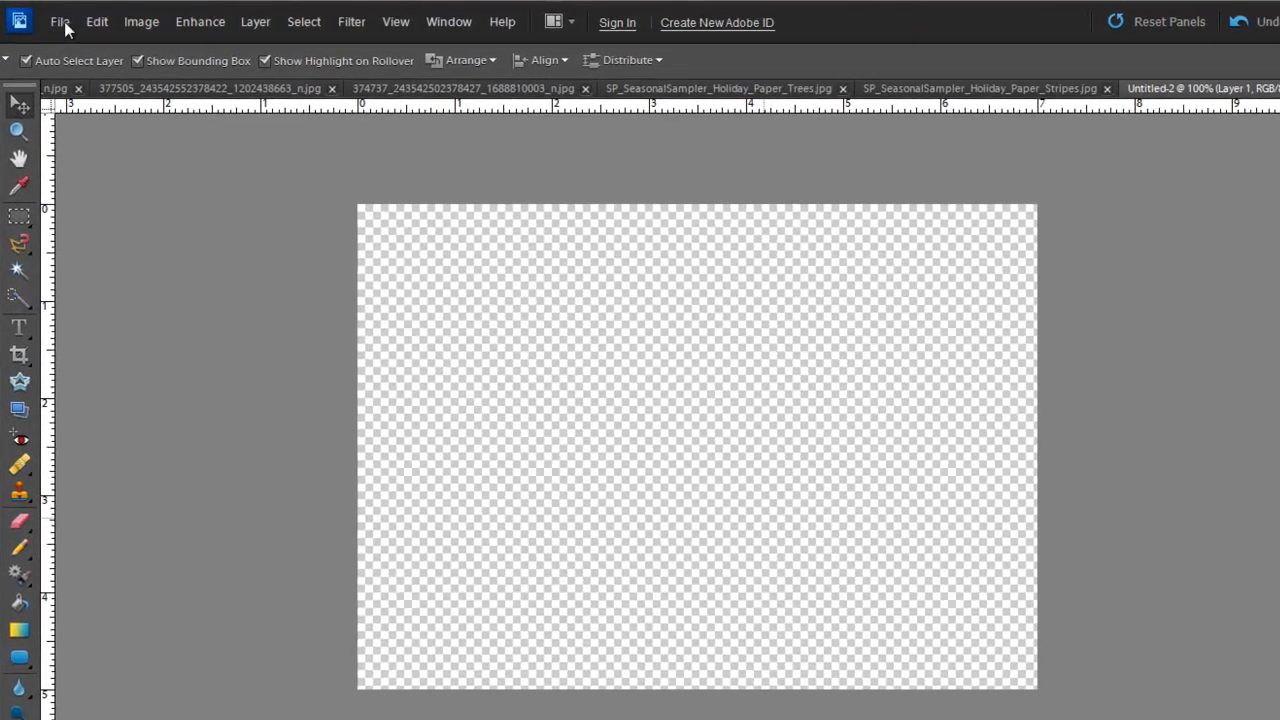
pyautogui.click(77, 16)
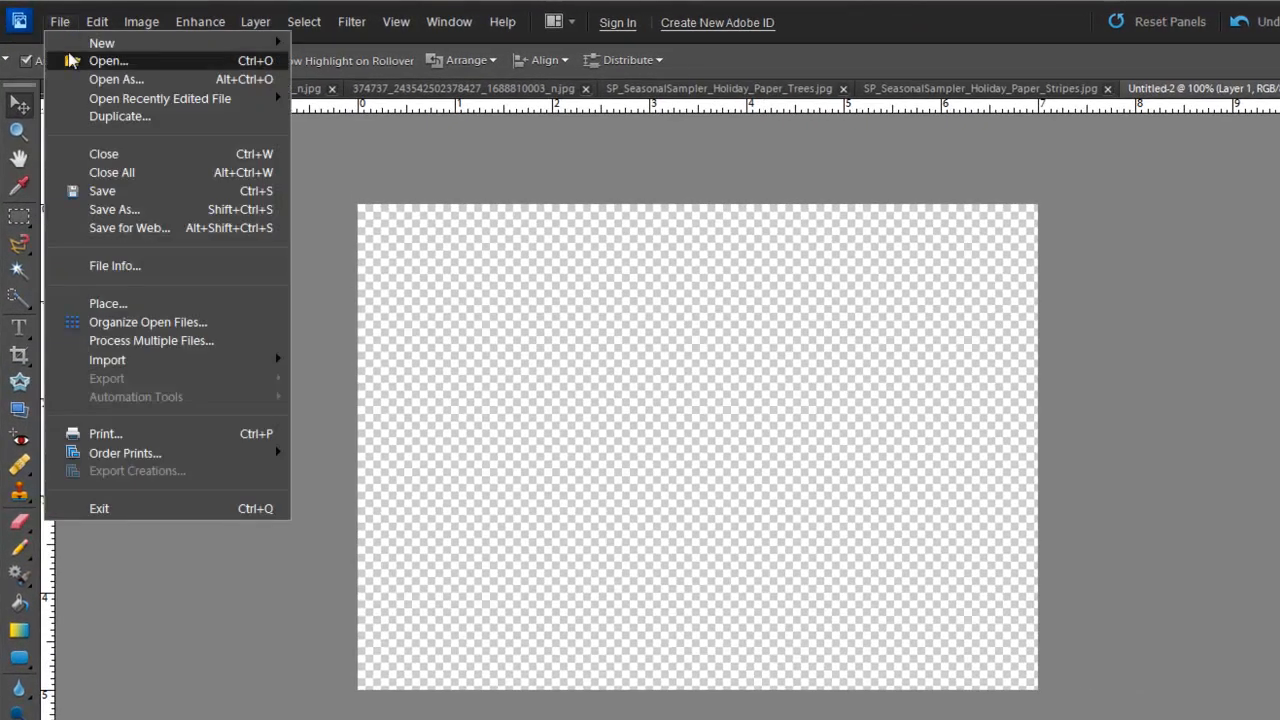
pyautogui.moveTo(177, 43)
pyautogui.click(325, 42)
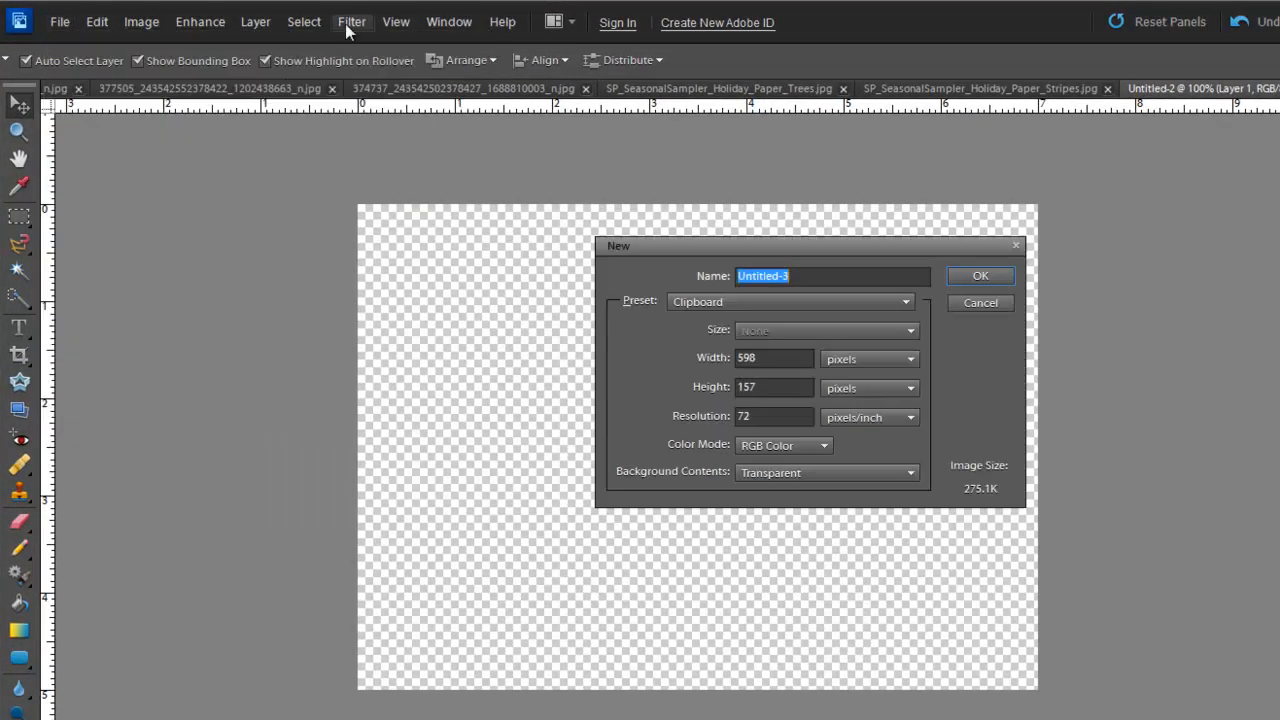
pyautogui.click(681, 299)
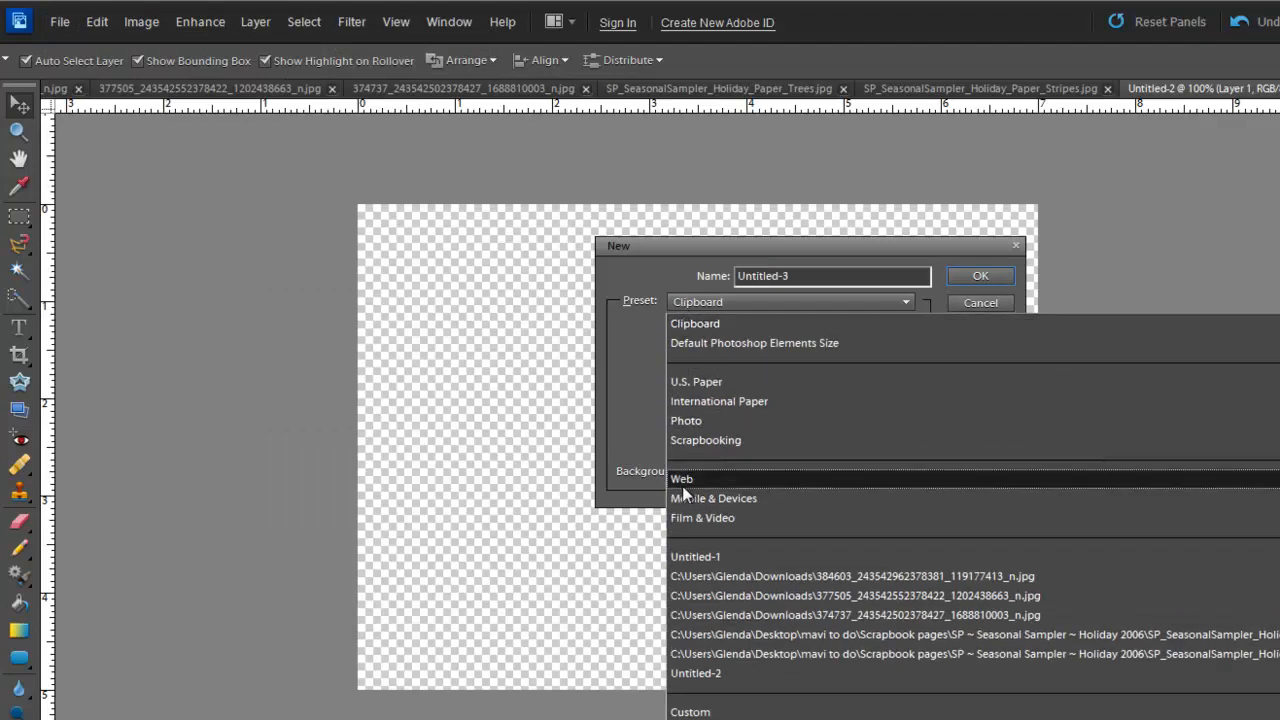
pyautogui.click(698, 418)
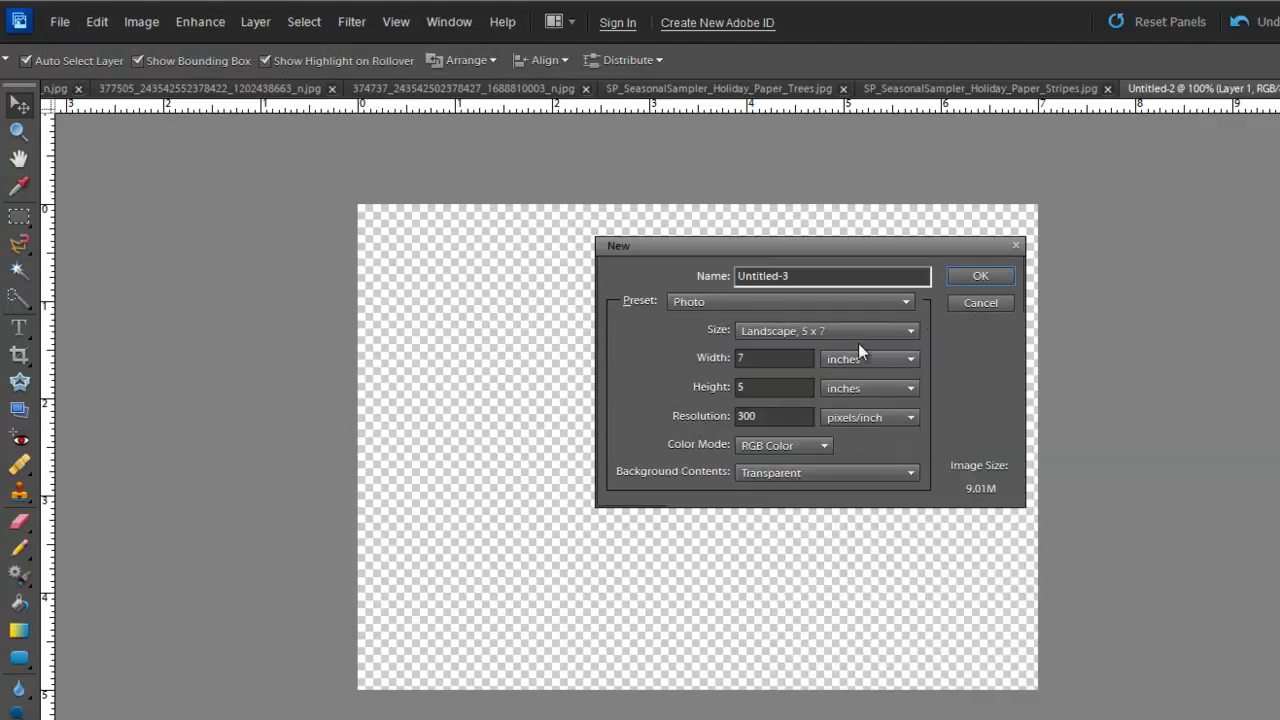
pyautogui.click(908, 331)
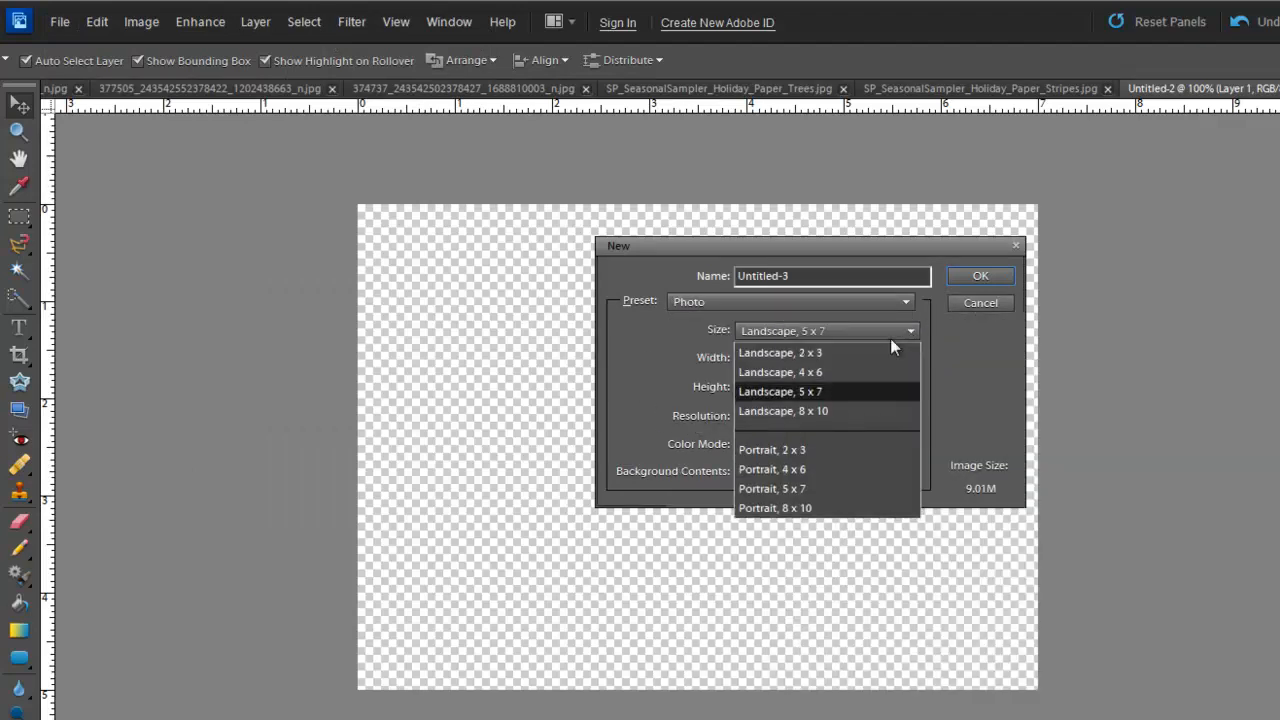
pyautogui.click(821, 391)
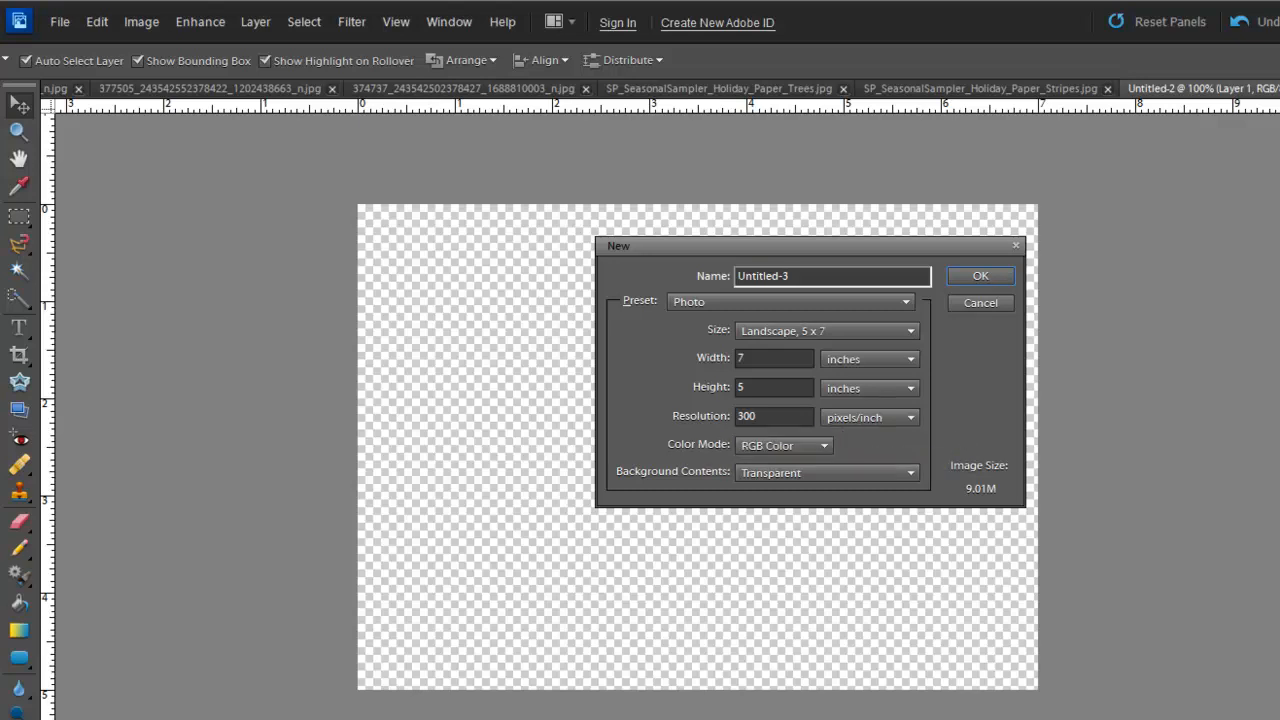
pyautogui.click(909, 472)
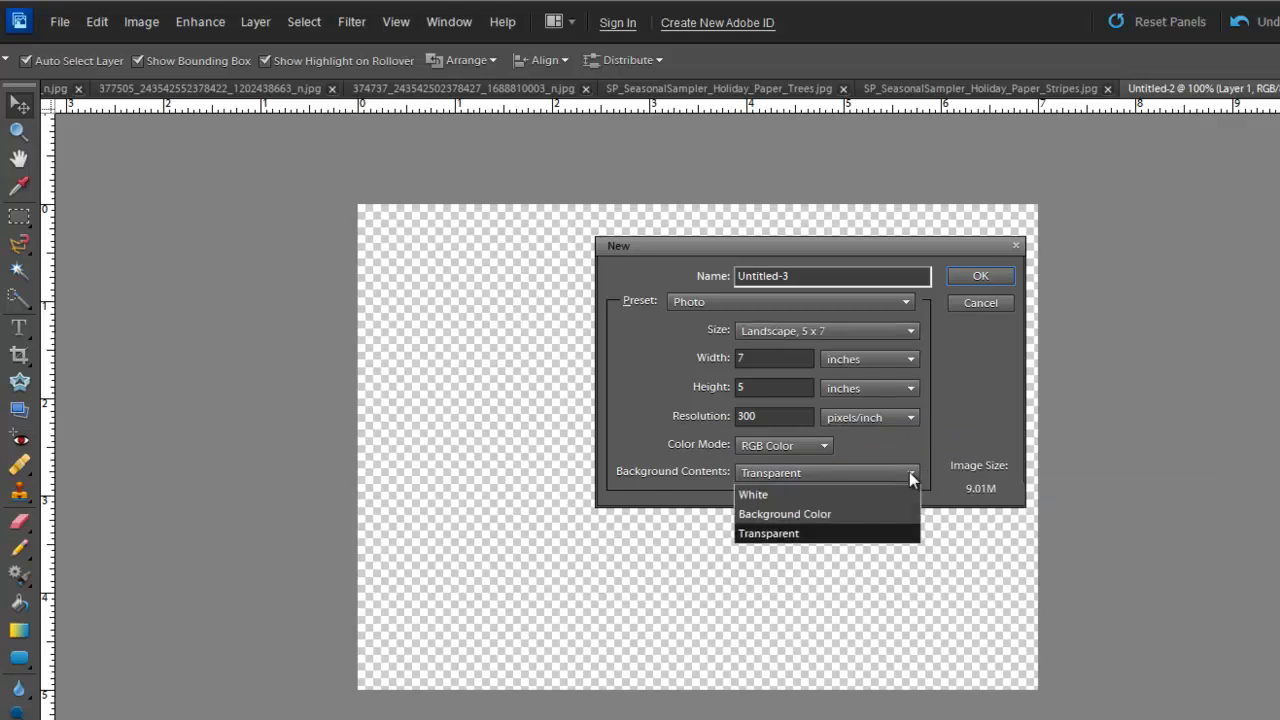
pyautogui.click(812, 535)
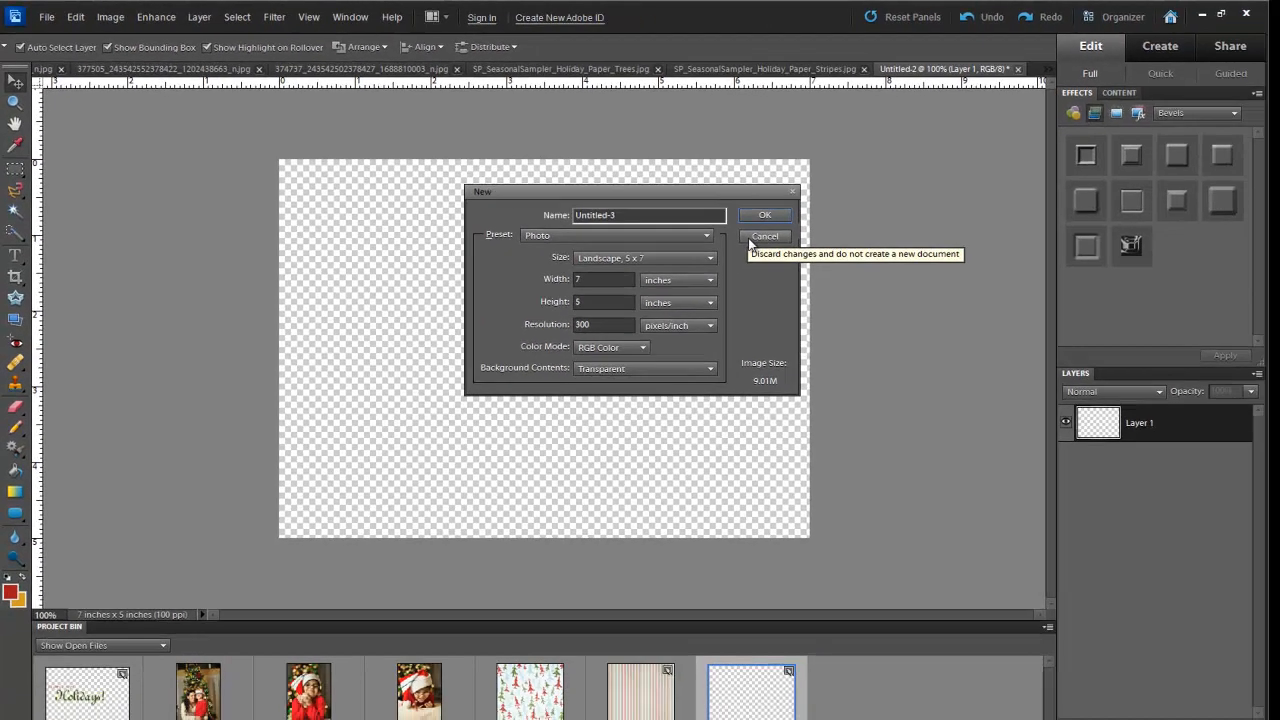
pyautogui.click(752, 240)
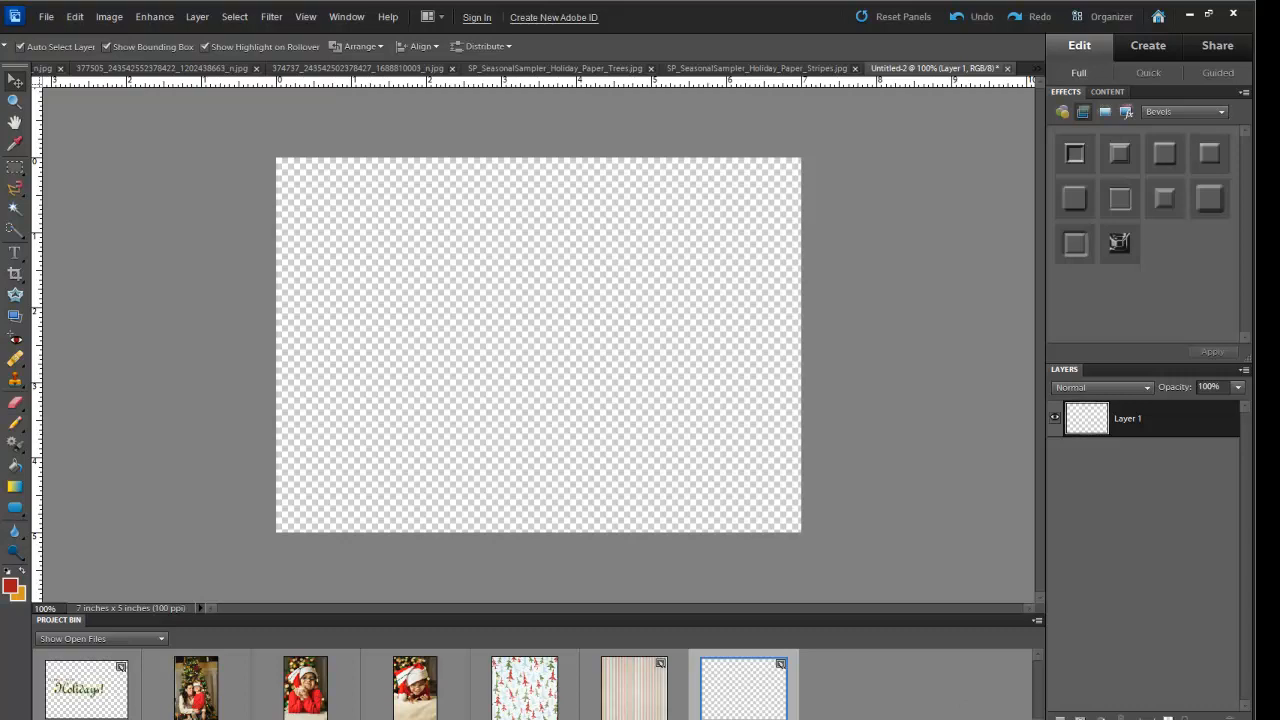
pyautogui.click(656, 686)
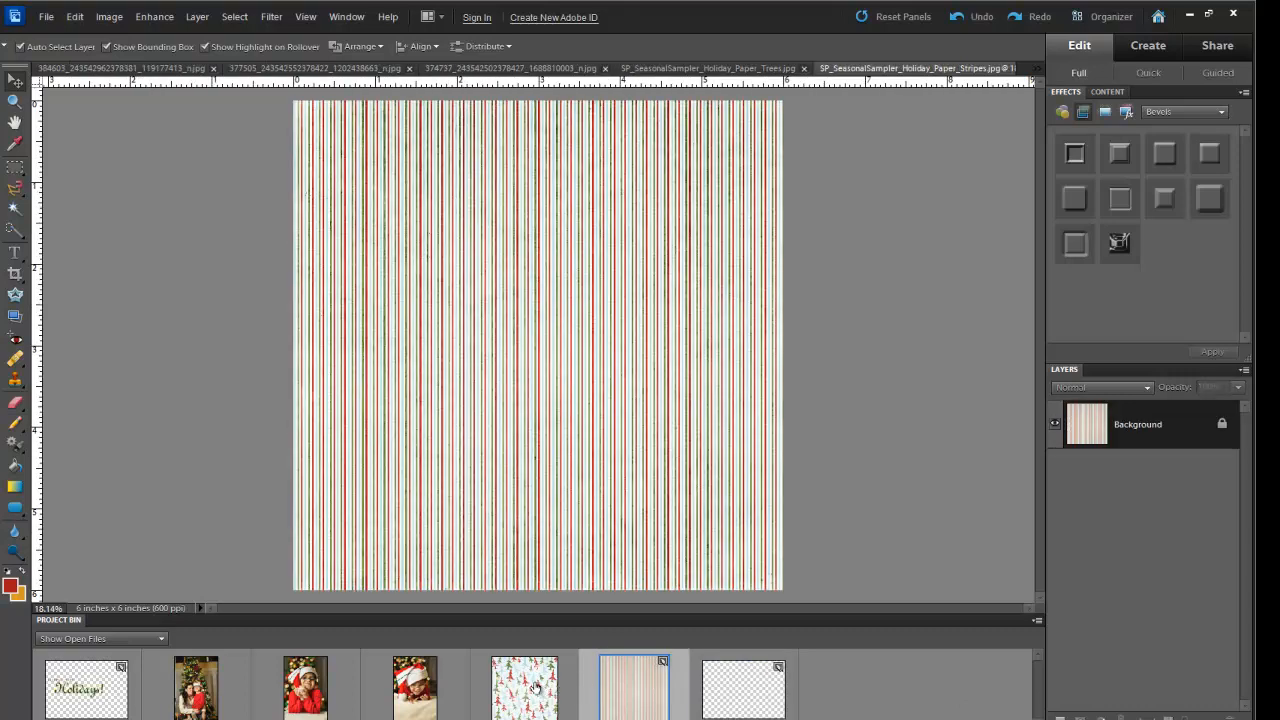
pyautogui.click(537, 686)
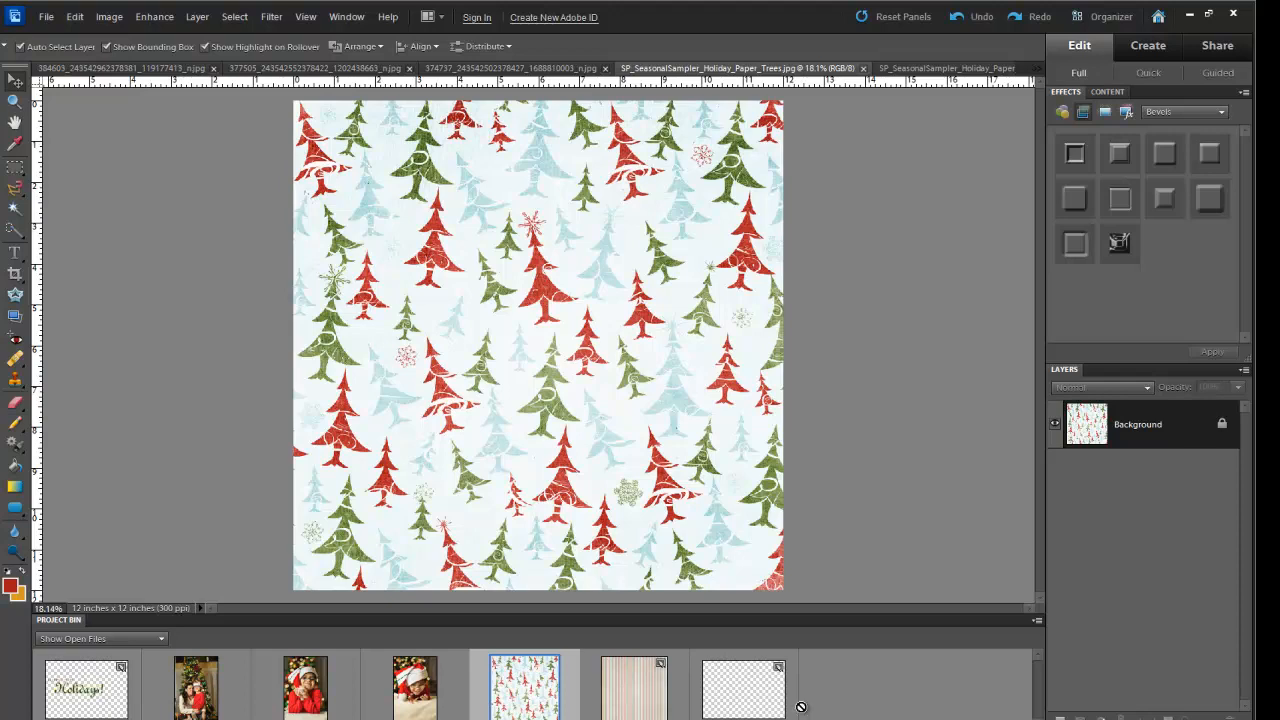
pyautogui.click(740, 695)
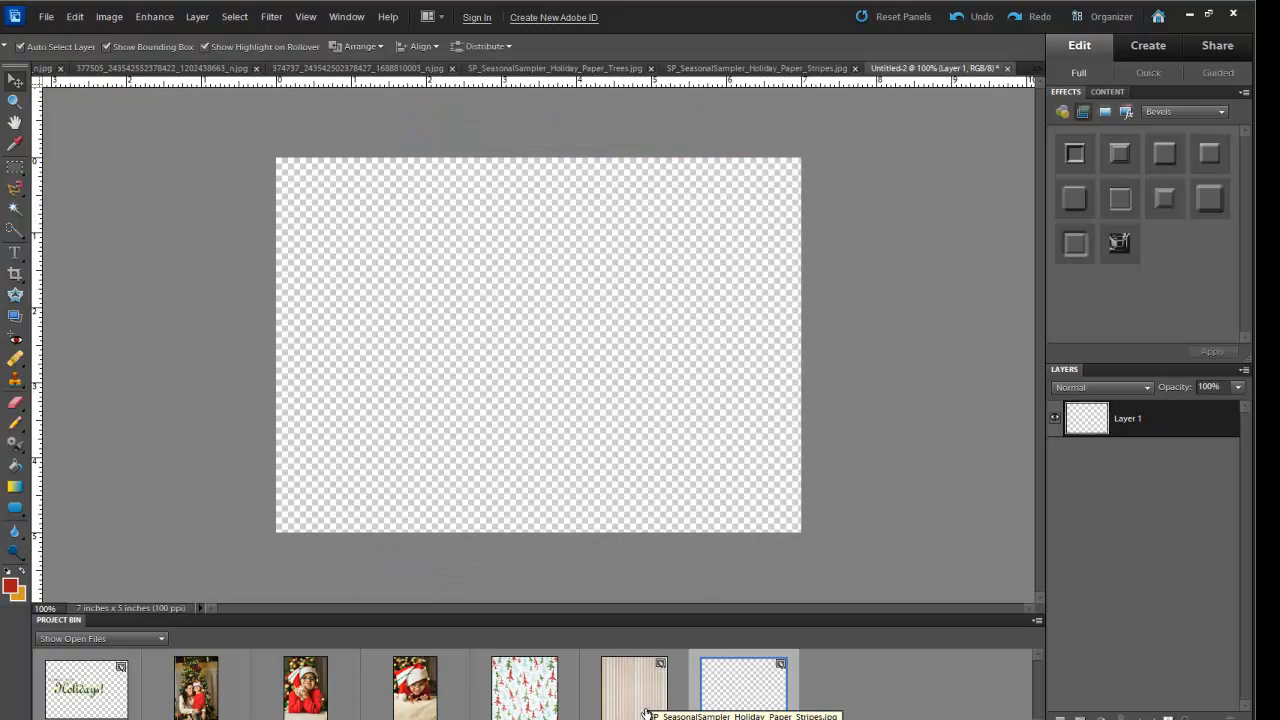
# - Drop the stripes thumbnail onto Untitled-2 as a layer, scale it to 88.9% and cover the canvas
pyautogui.moveTo(635, 712); pyautogui.dragTo(450, 265)
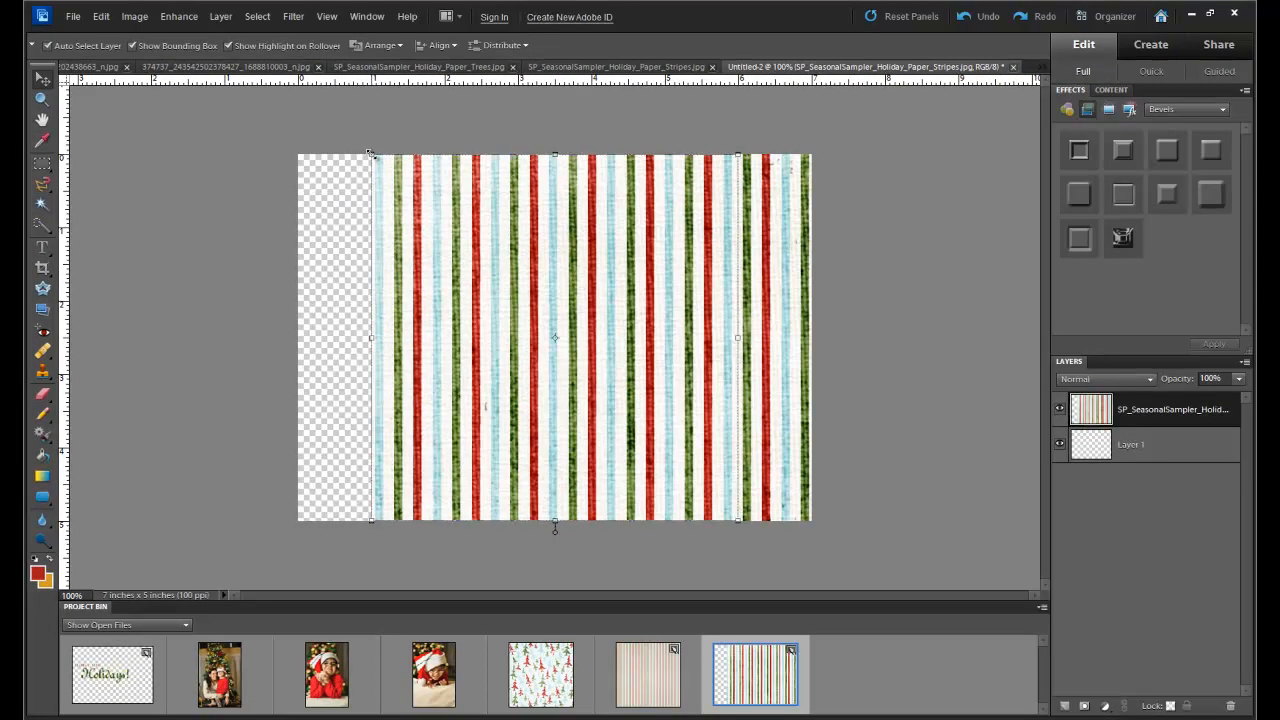
pyautogui.click(316, 120)
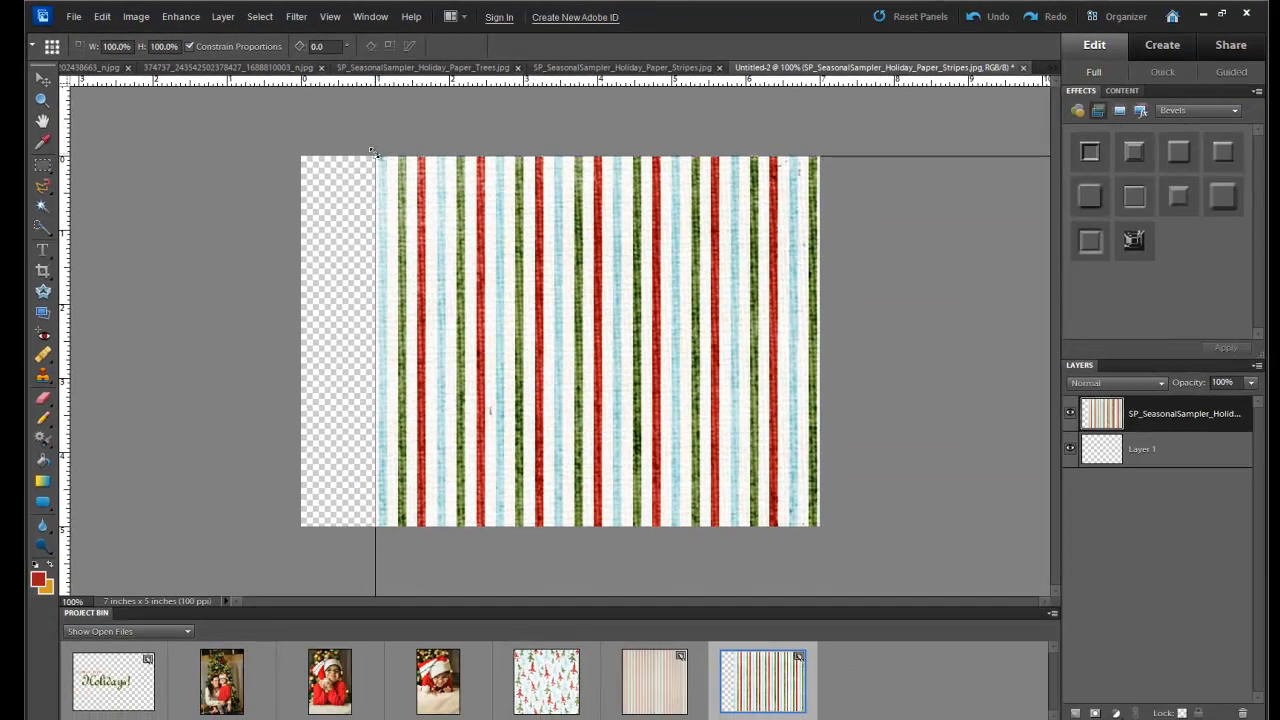
pyautogui.moveTo(372, 155); pyautogui.dragTo(660, 486)
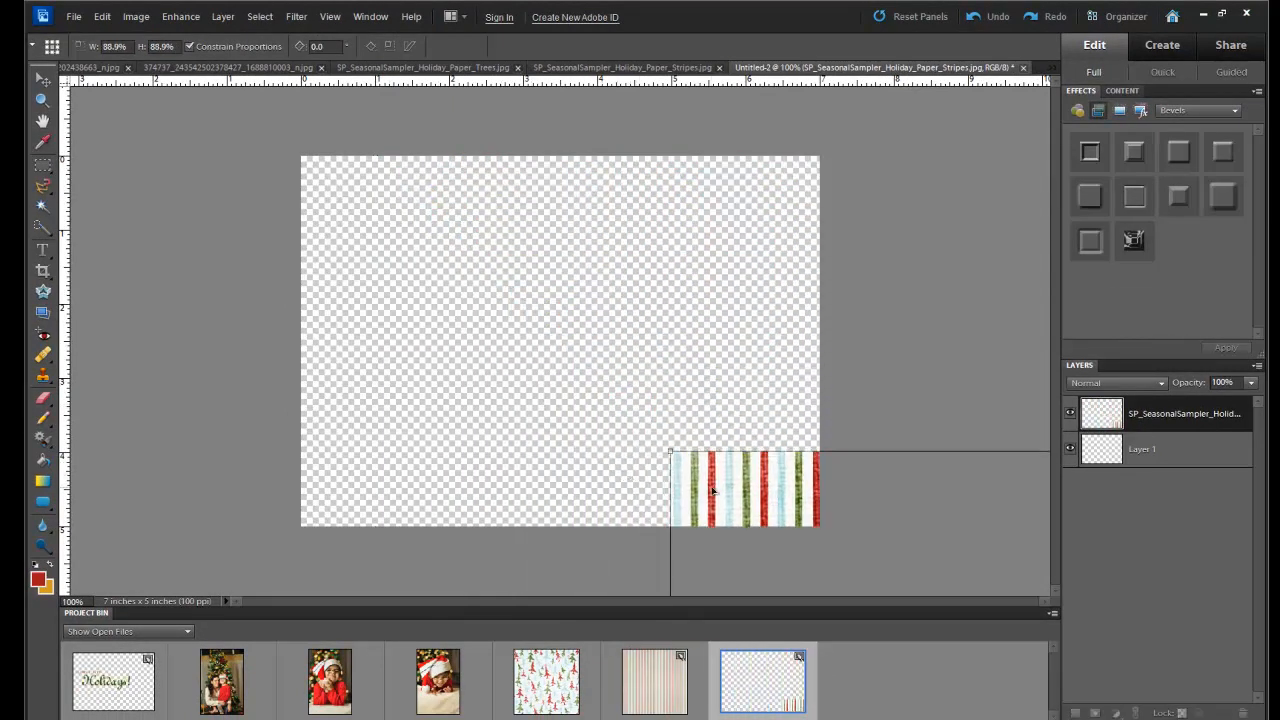
pyautogui.moveTo(776, 512); pyautogui.dragTo(260, 170)
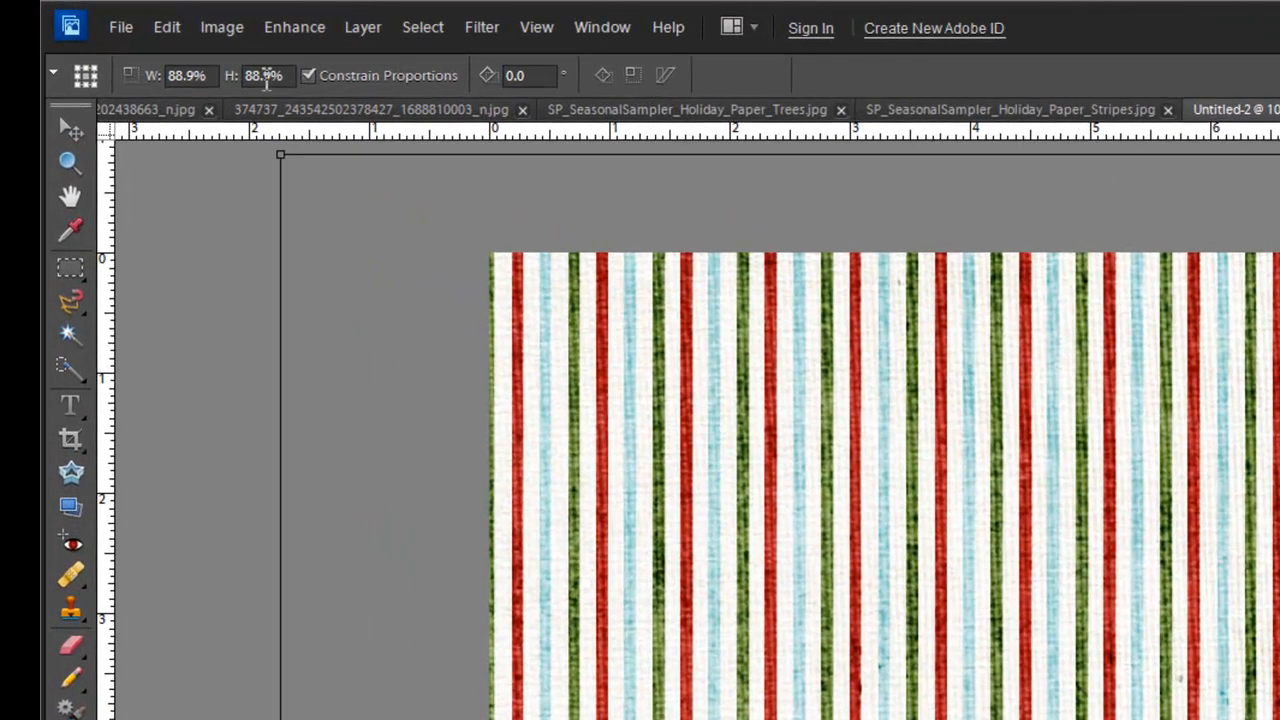
pyautogui.click(266, 80)
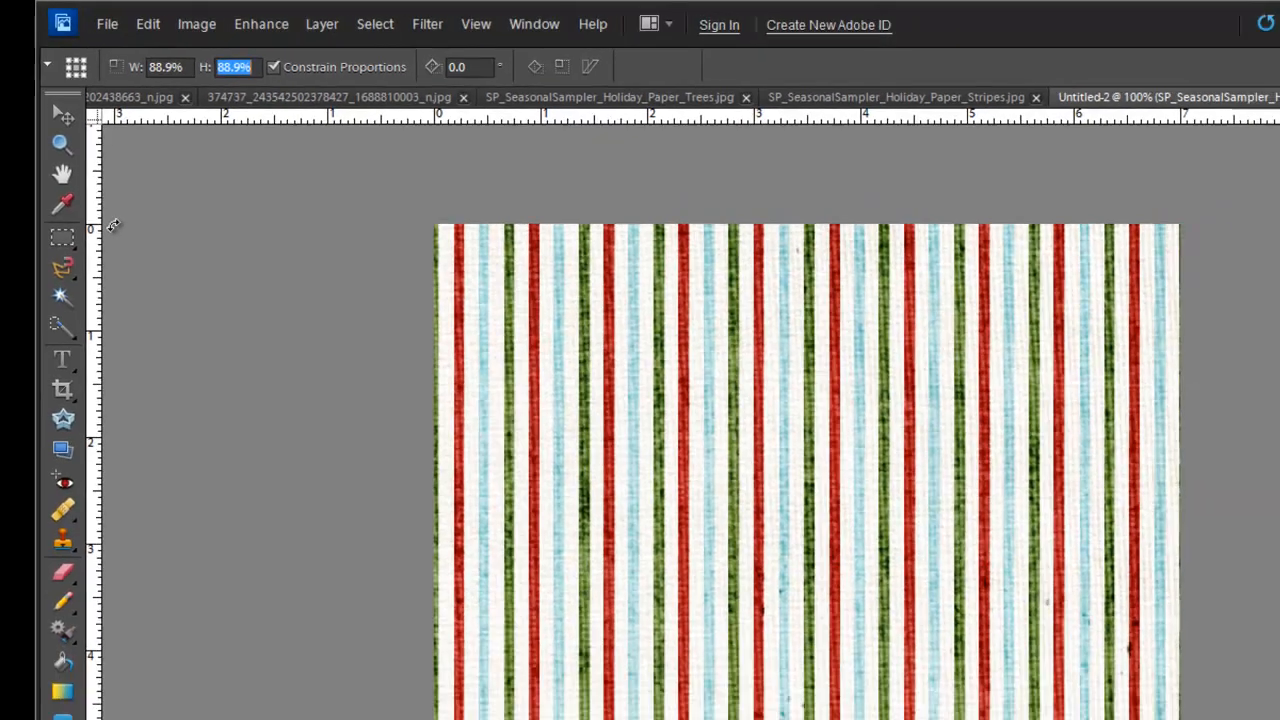
# - Scale the striped paper to 75% and shift it toward the top-left to cover the canvas
pyautogui.write('50')
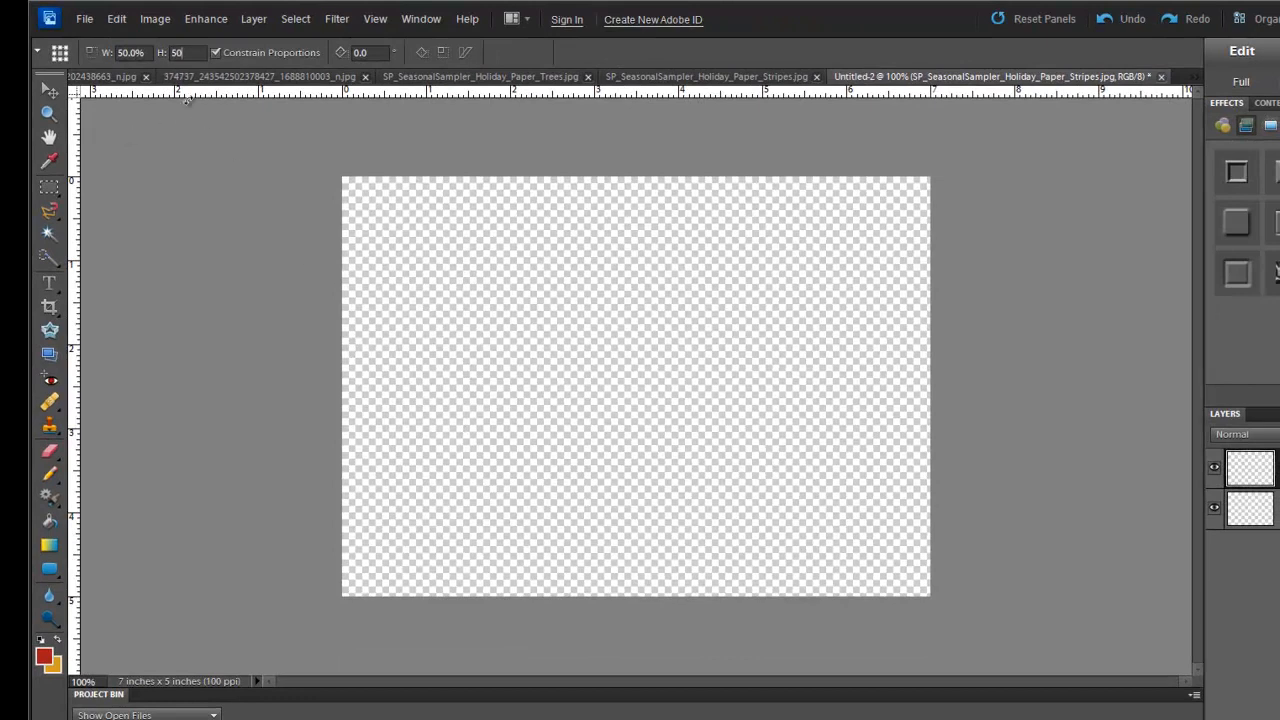
pyautogui.doubleClick(177, 52)
pyautogui.write('75')
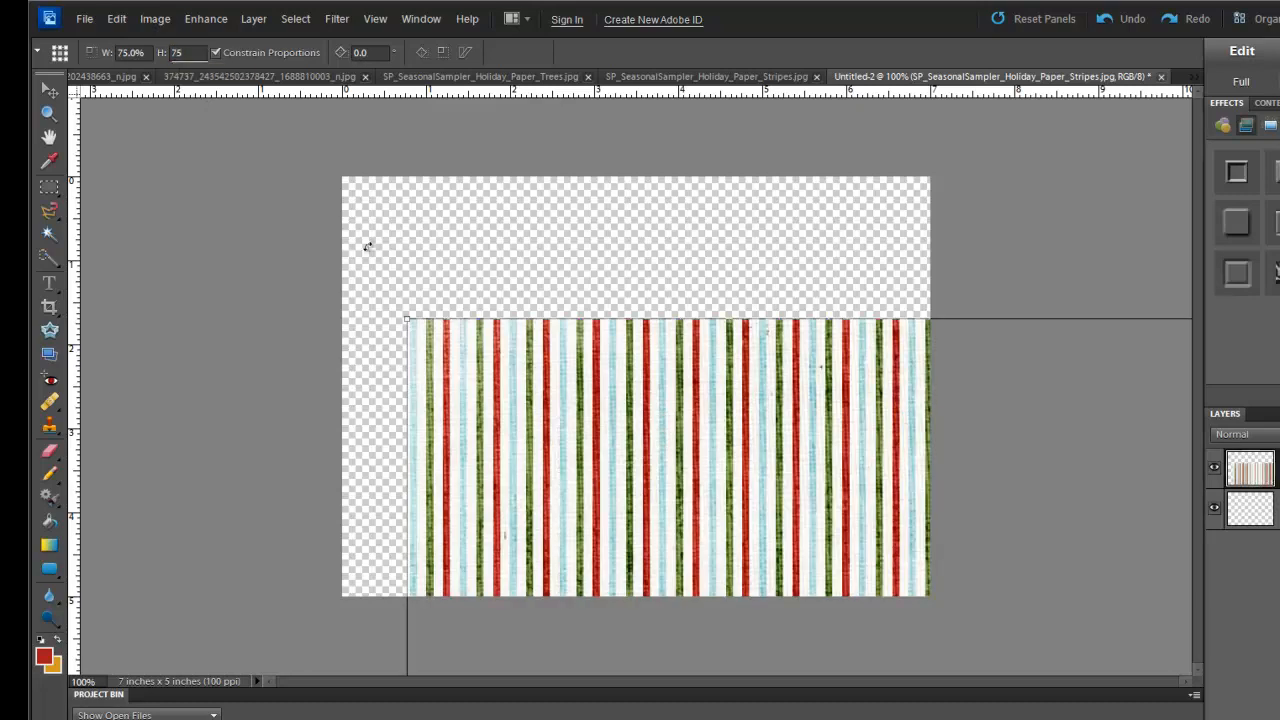
pyautogui.press('Return')
pyautogui.moveTo(672, 464); pyautogui.dragTo(316, 116)
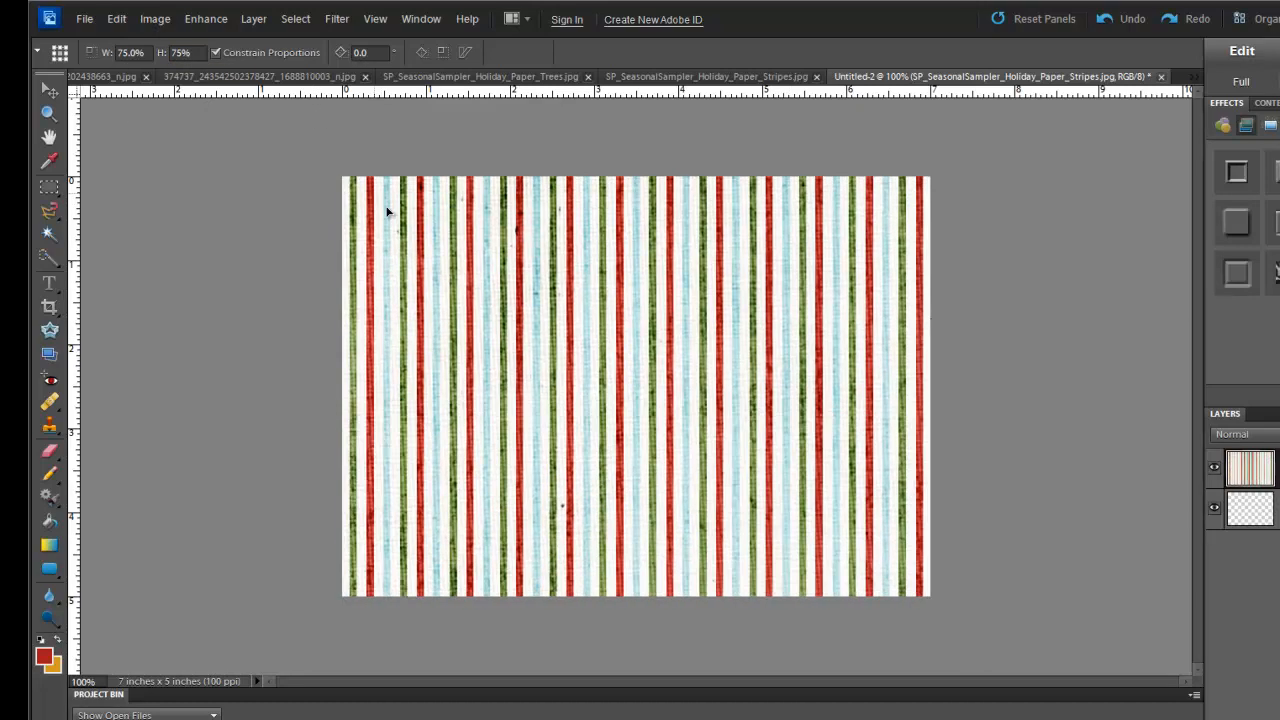
pyautogui.moveTo(669, 522); pyautogui.dragTo(578, 350)
# - Set the stripes' height to 50% and angle to 45°, repositioning them to fill the card
pyautogui.click(180, 52)
pyautogui.write('50')
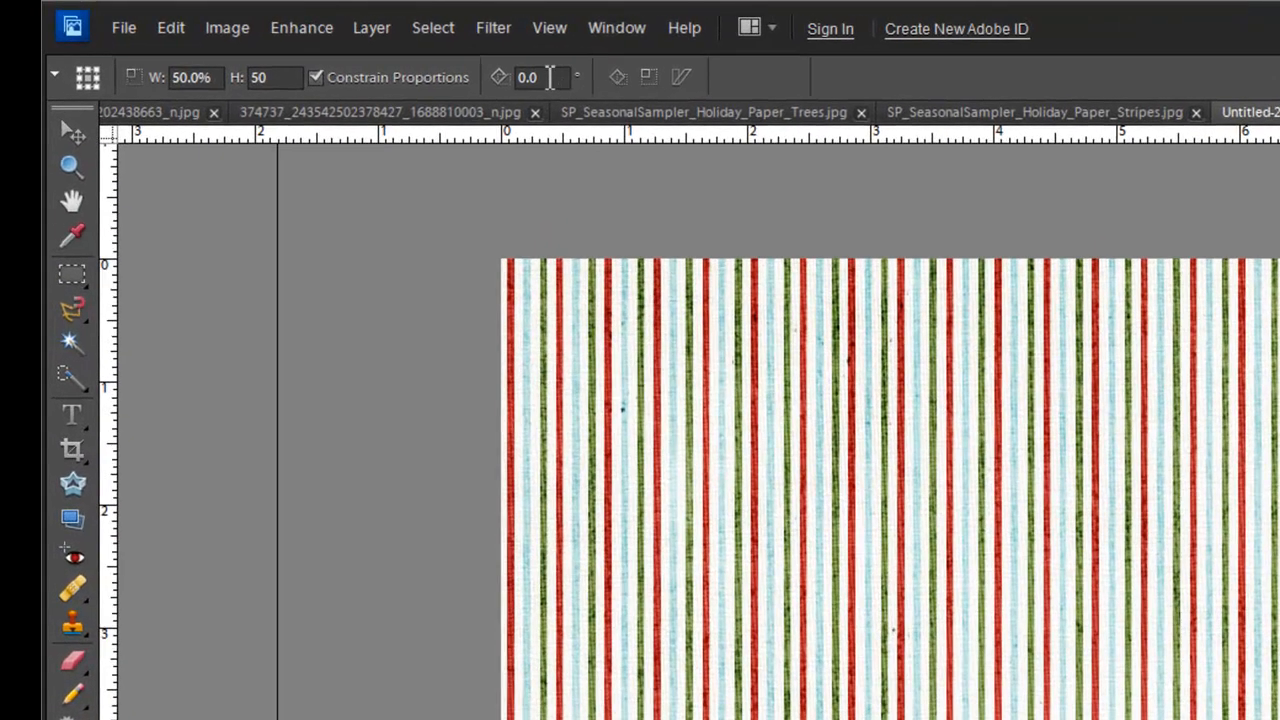
pyautogui.click(360, 52)
pyautogui.write('45')
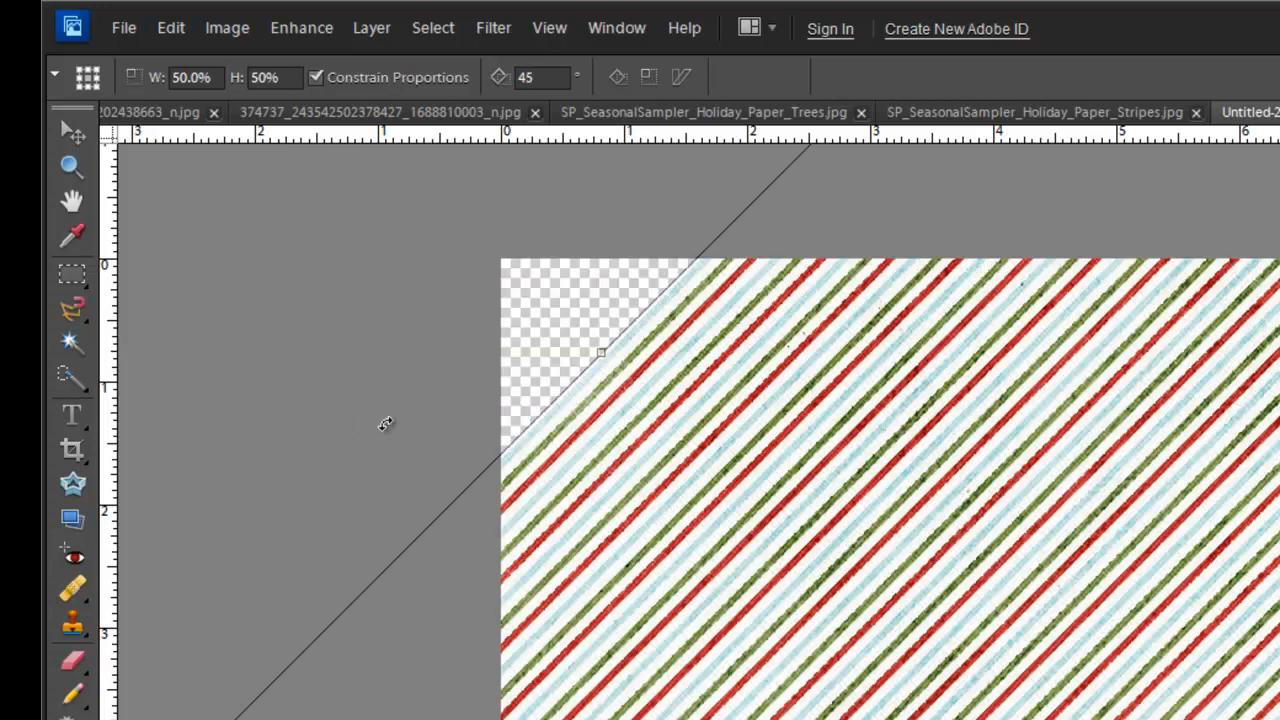
pyautogui.moveTo(815, 628); pyautogui.dragTo(670, 499)
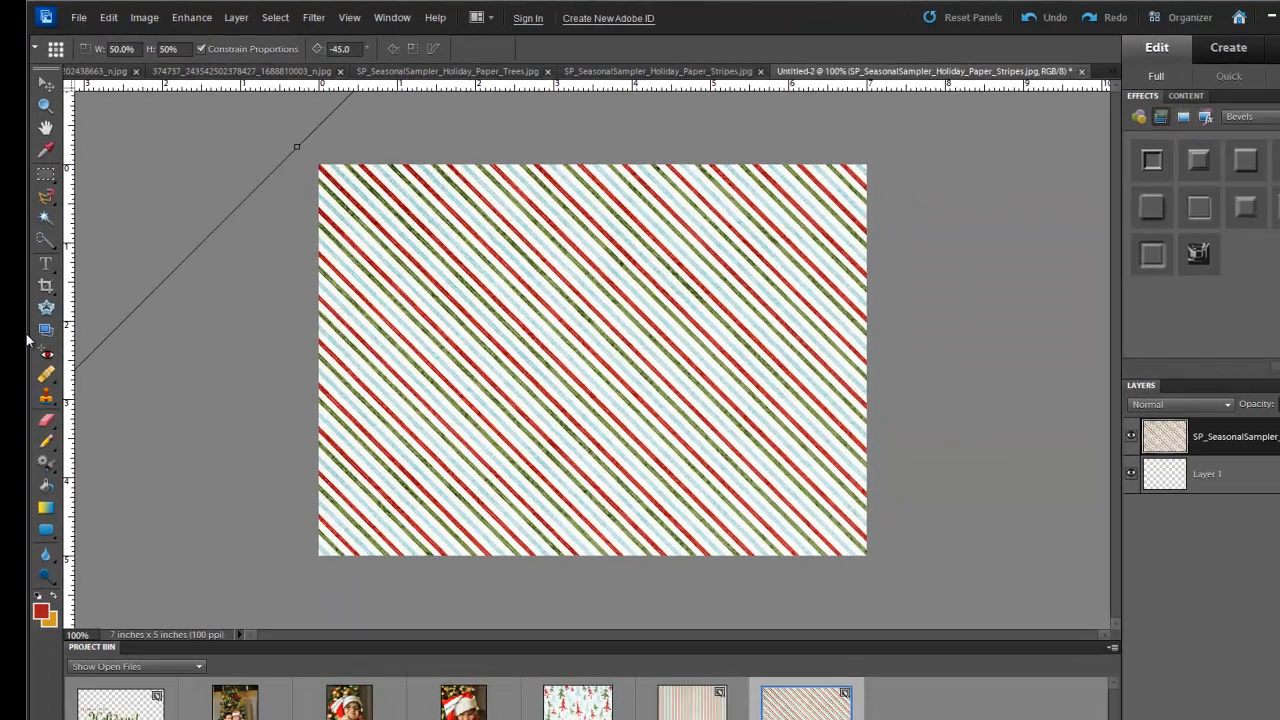
pyautogui.press('BackSpace')
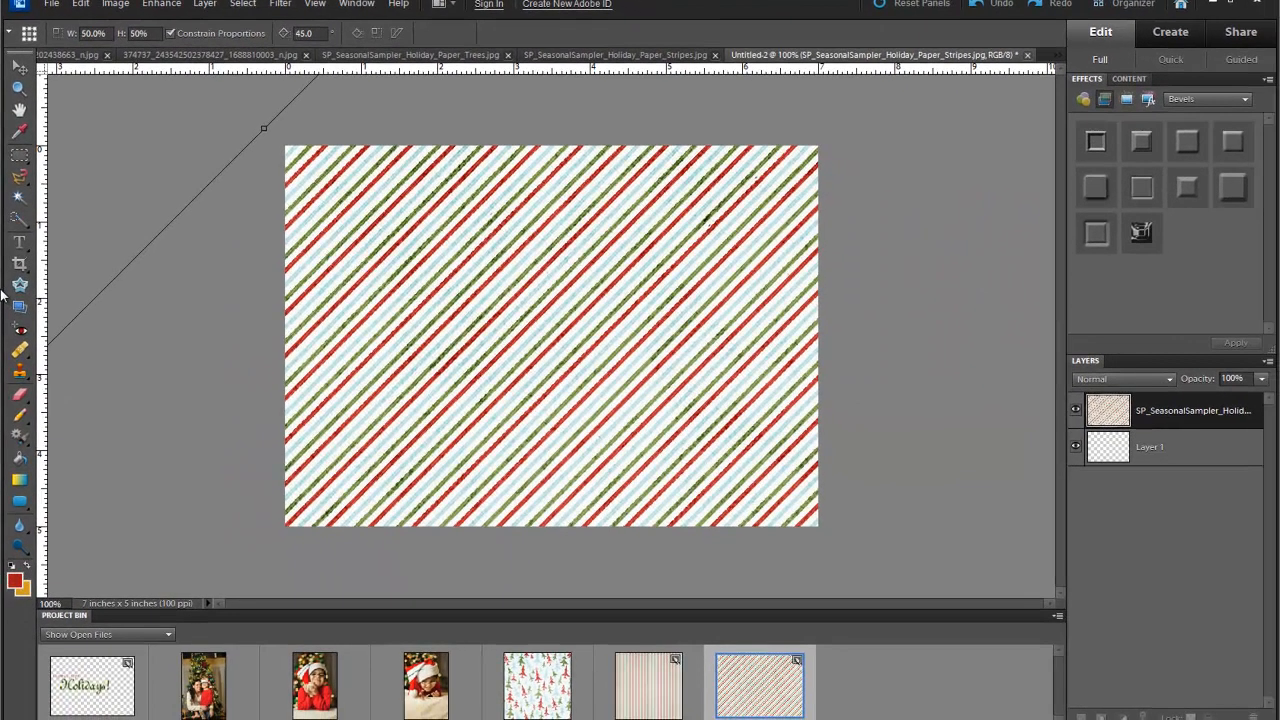
pyautogui.moveTo(503, 354); pyautogui.dragTo(478, 321)
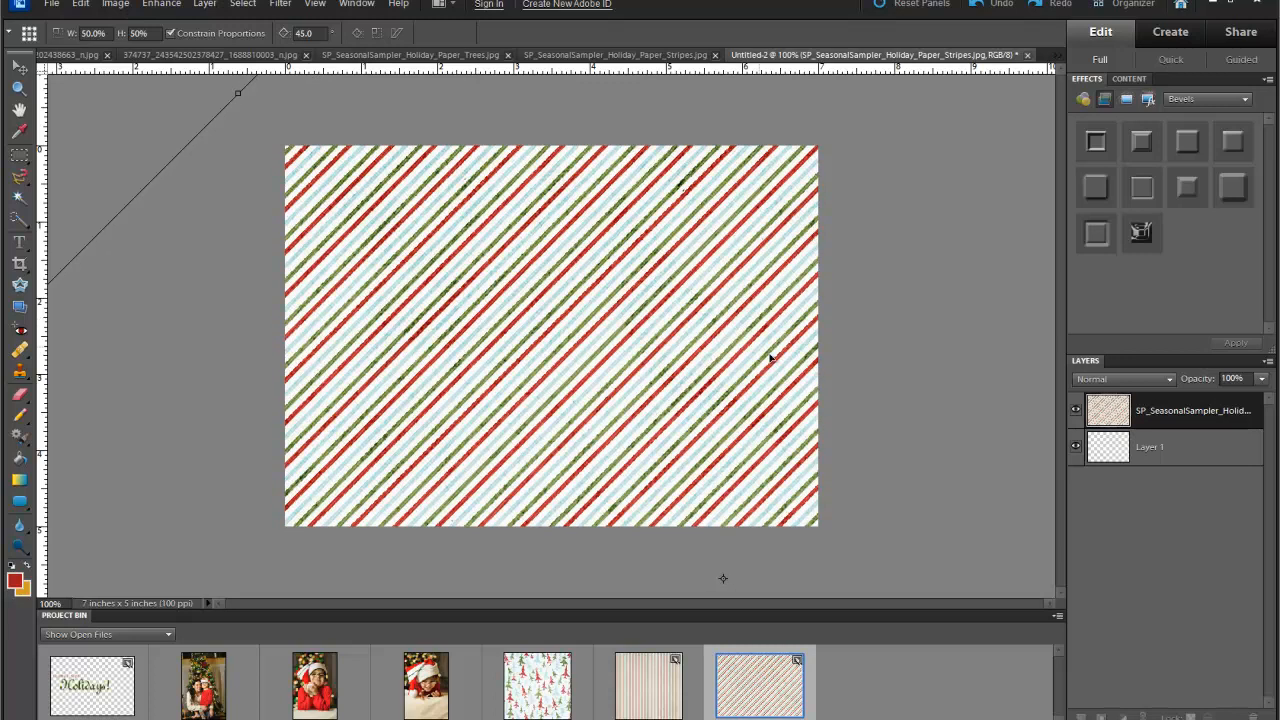
# - Commit the 50% scale and 45° rotation, then toggle the stripes layer's visibility off and on
pyautogui.click(686, 598)
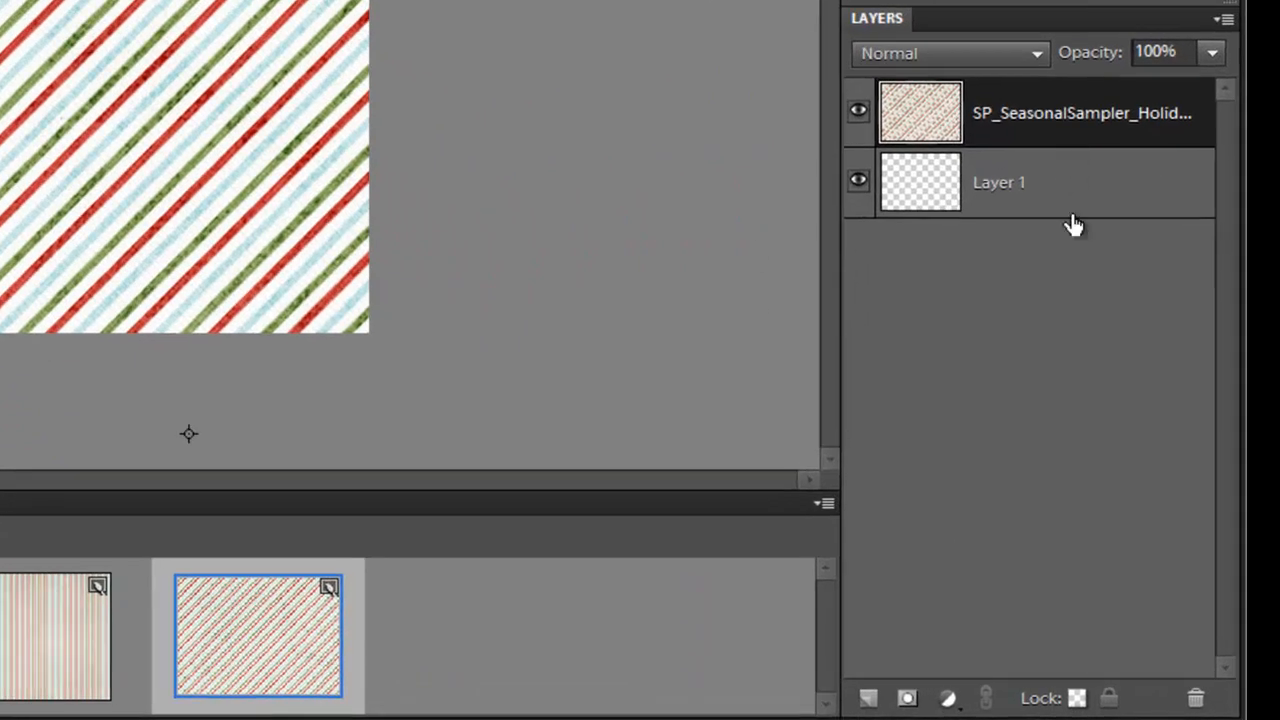
pyautogui.click(858, 116)
pyautogui.click(858, 116)
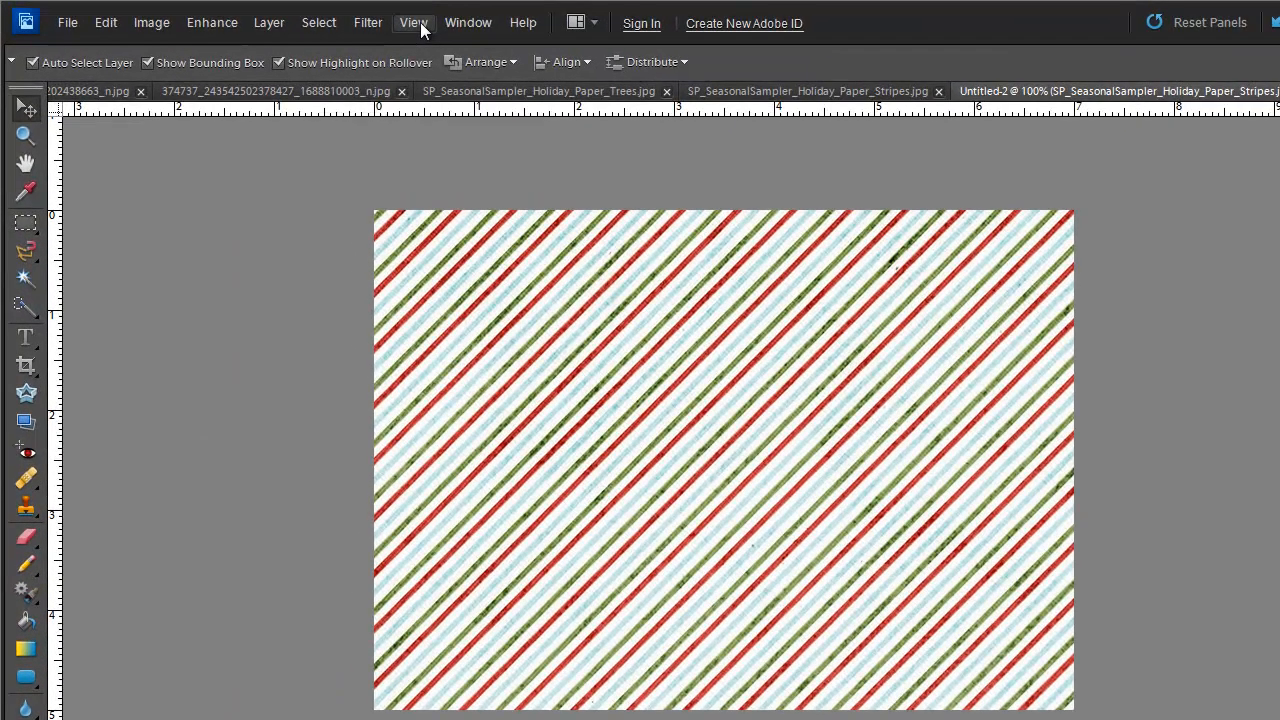
# - Add guides near the paper's top, bottom, left and right edges, forming an inset border
pyautogui.click(378, 20)
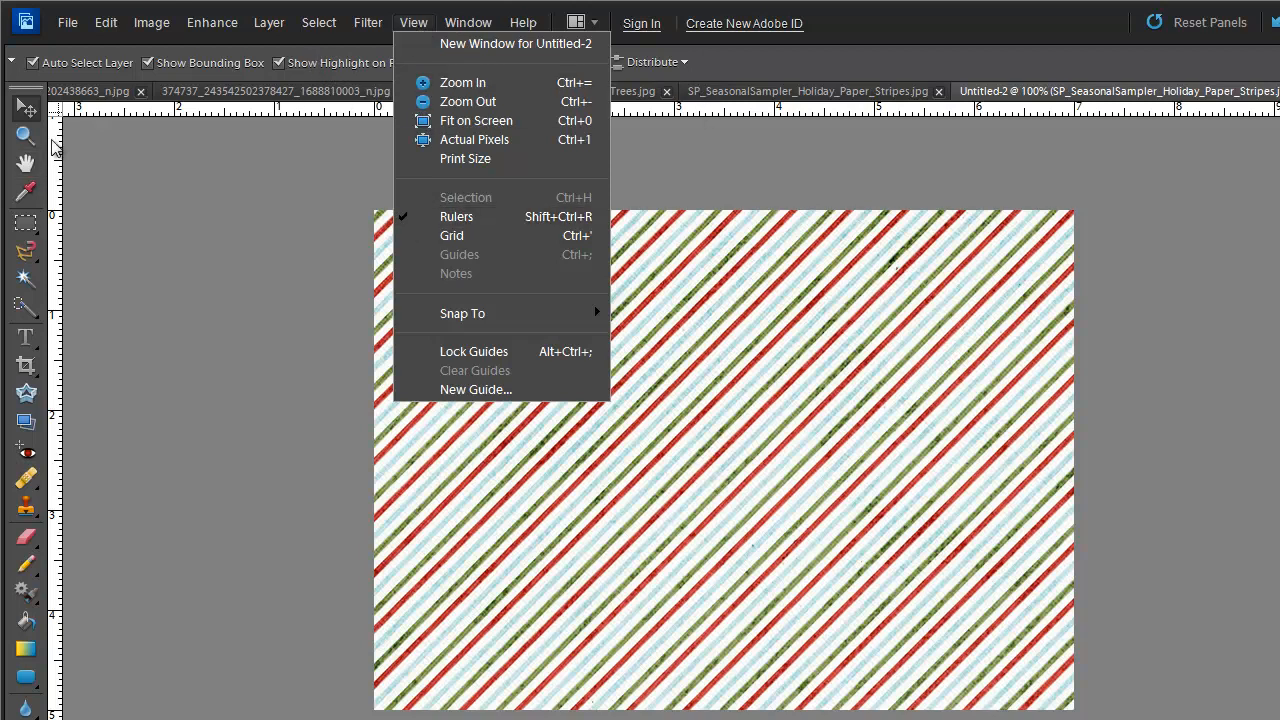
pyautogui.click(108, 111)
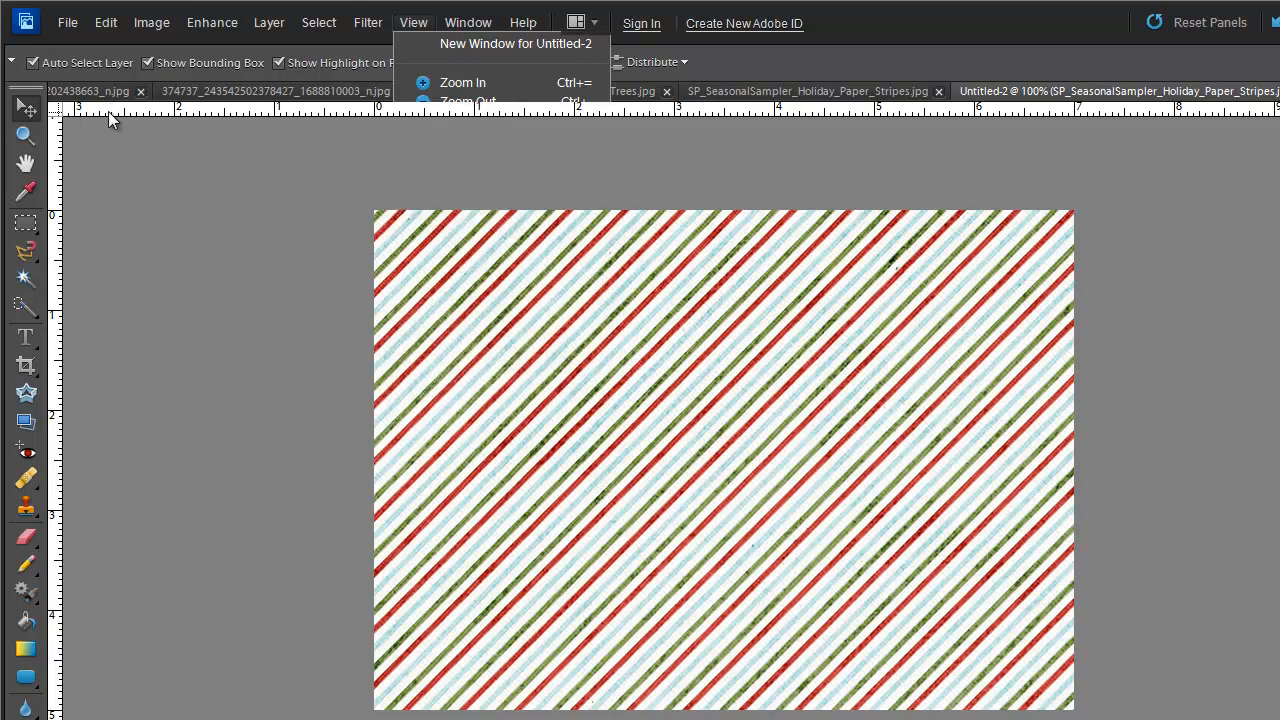
pyautogui.moveTo(108, 111); pyautogui.dragTo(84, 249)
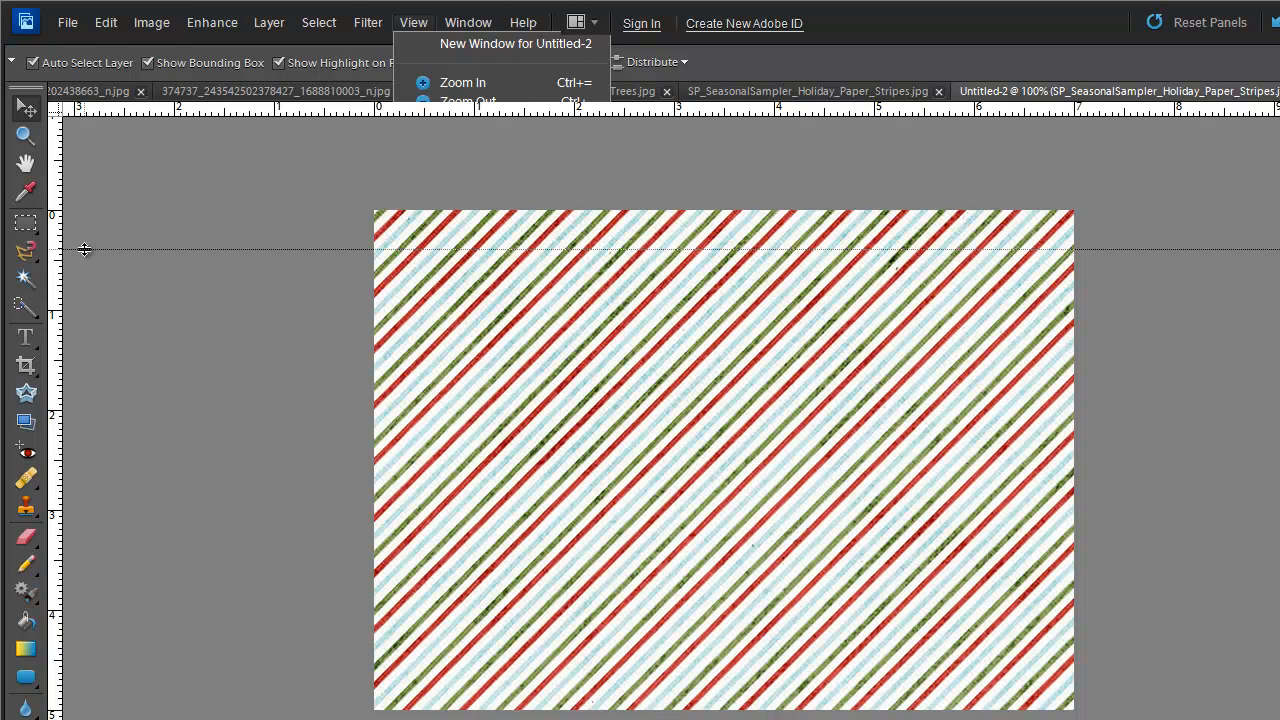
pyautogui.moveTo(84, 249); pyautogui.dragTo(84, 249)
pyautogui.moveTo(623, 110); pyautogui.dragTo(587, 674)
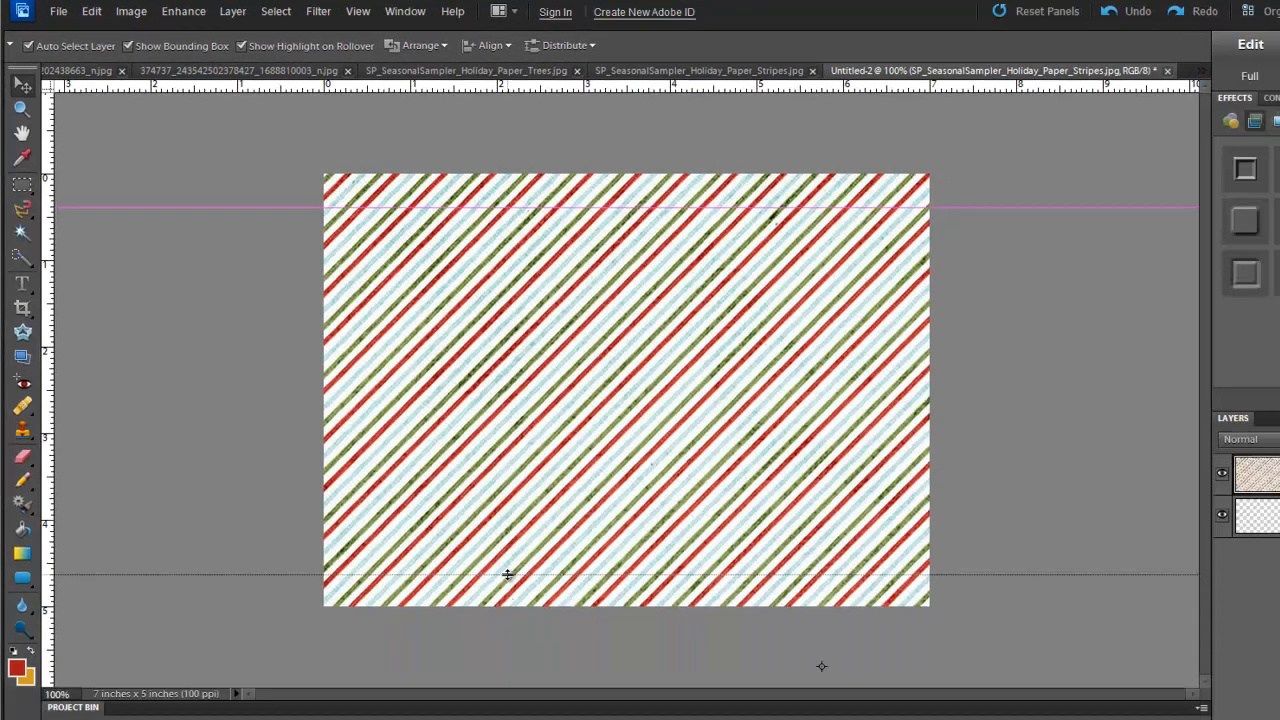
pyautogui.moveTo(507, 575); pyautogui.dragTo(504, 576)
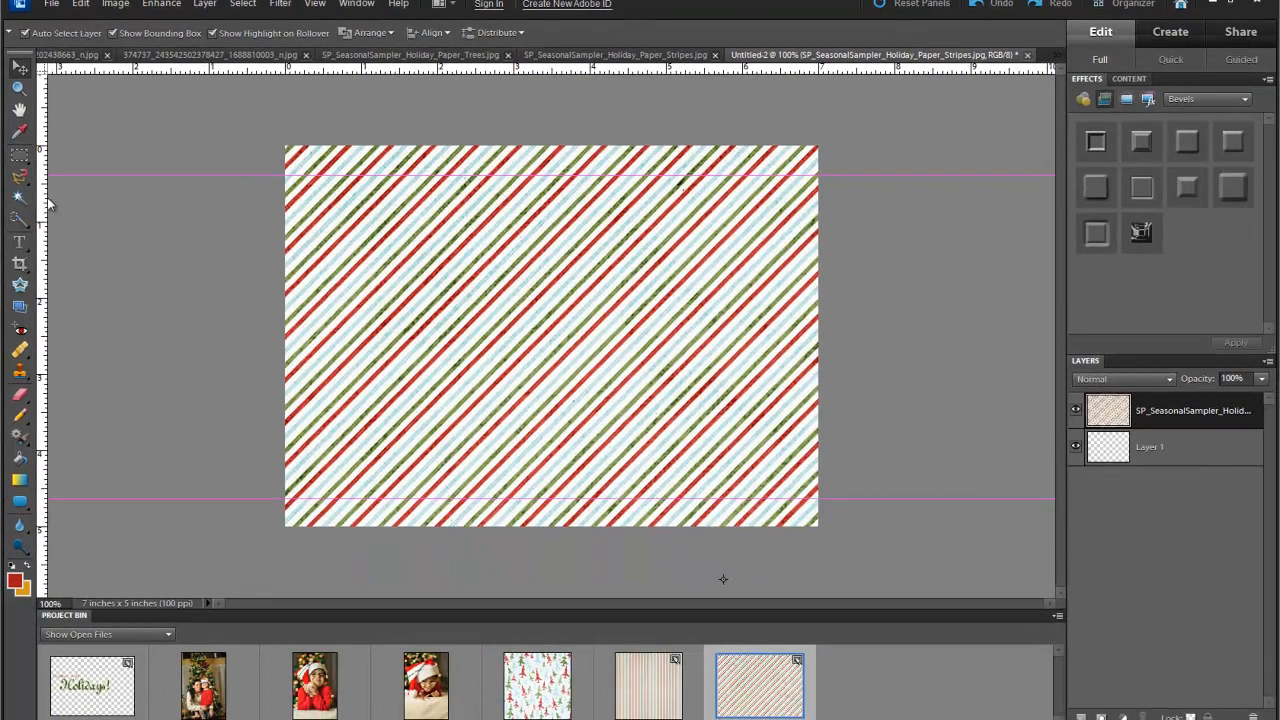
pyautogui.moveTo(45, 201); pyautogui.dragTo(314, 169)
pyautogui.moveTo(47, 233); pyautogui.dragTo(791, 147)
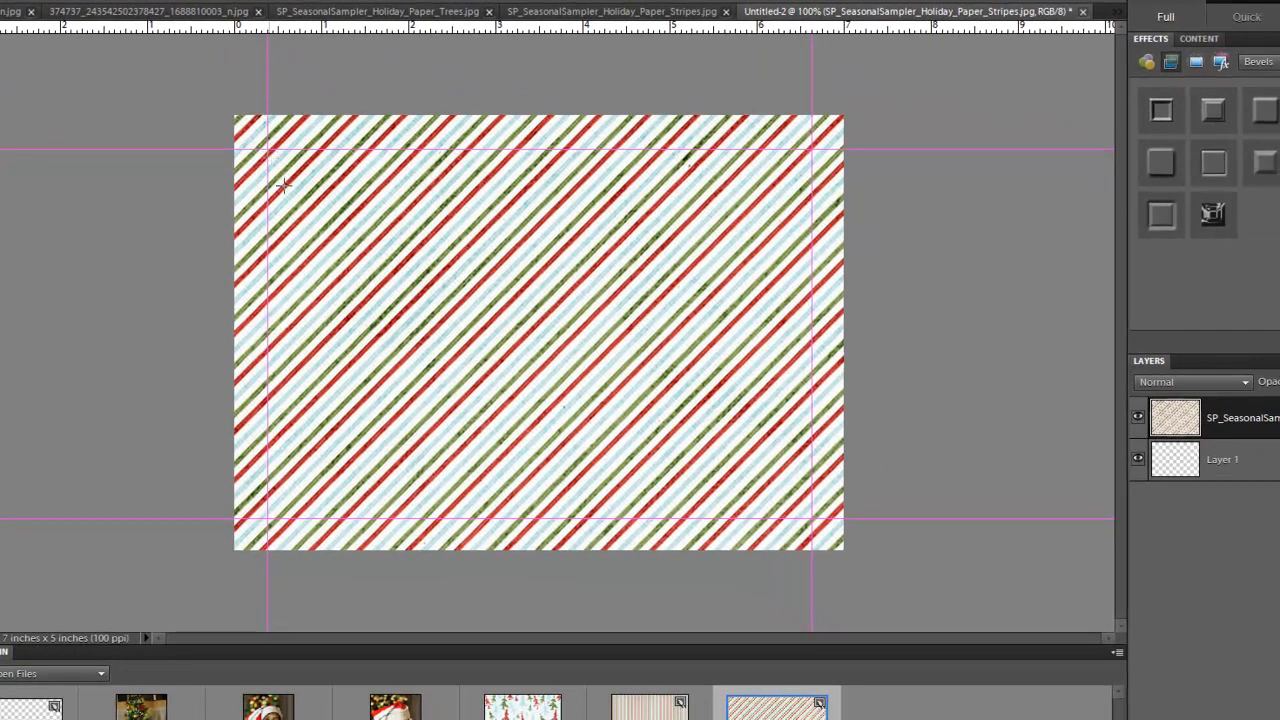
# - Draw a red 30 px-radius rounded rectangle from the top-left guide corner to the bottom-right one
pyautogui.moveTo(268, 150); pyautogui.dragTo(811, 516)
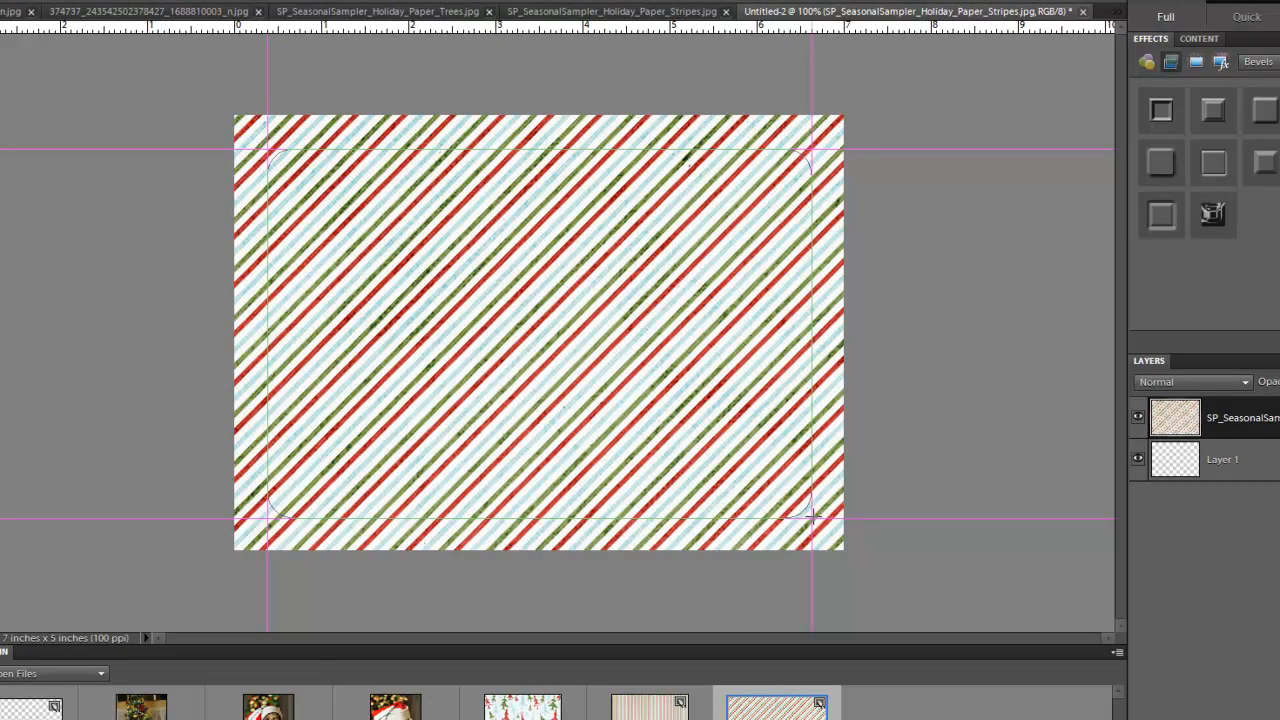
pyautogui.moveTo(811, 517); pyautogui.dragTo(811, 517)
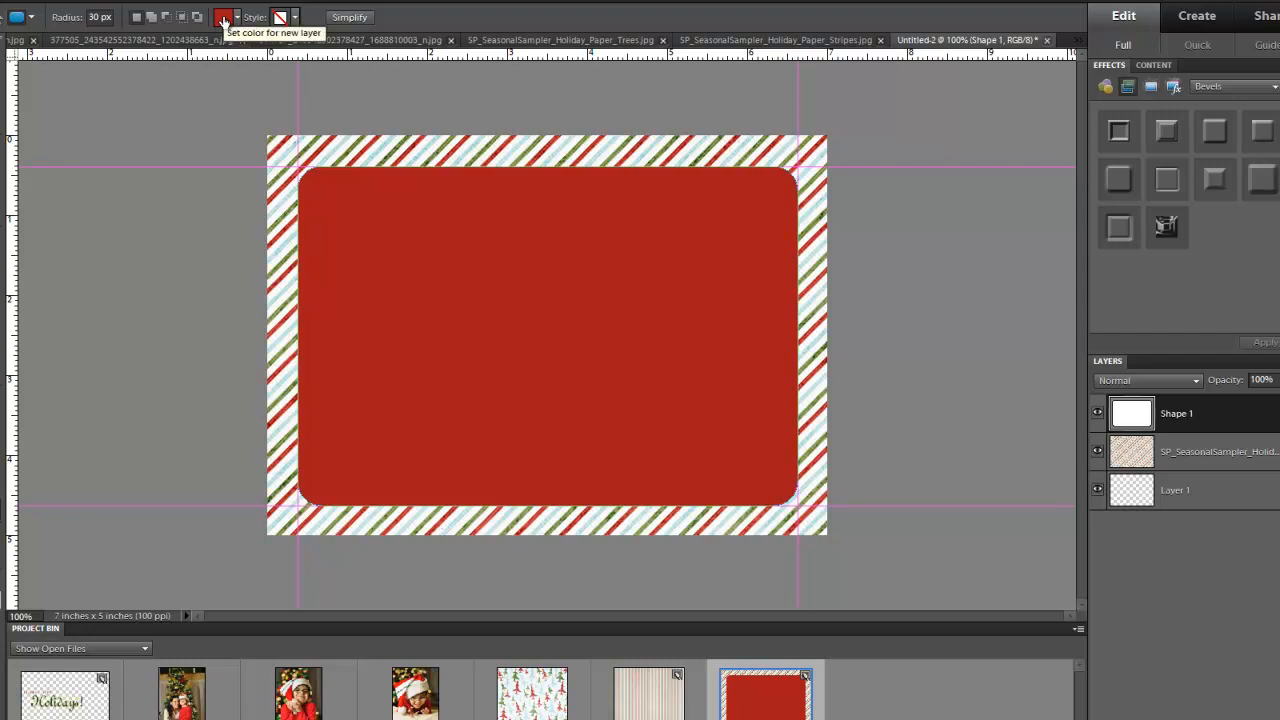
# - Set the rectangle's fill to deep red 9f1715 (R159, G23, B21), sampled from the border stripes
pyautogui.click(223, 18)
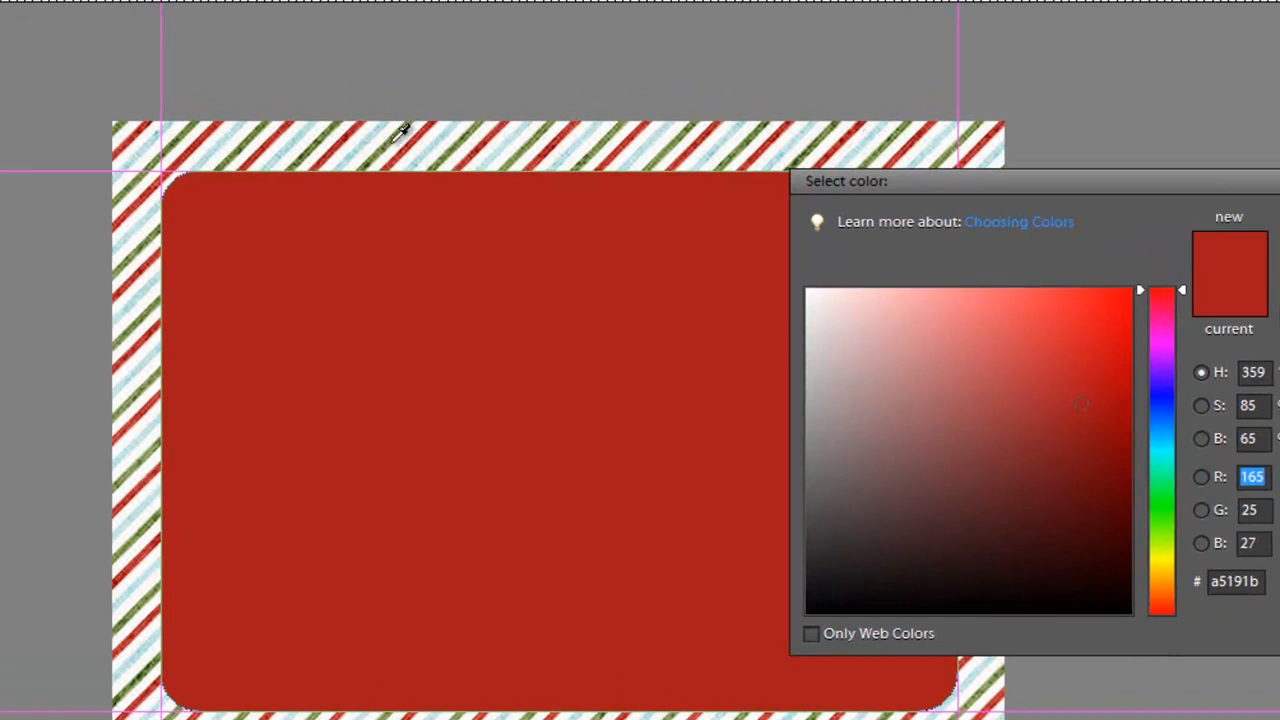
pyautogui.click(389, 143)
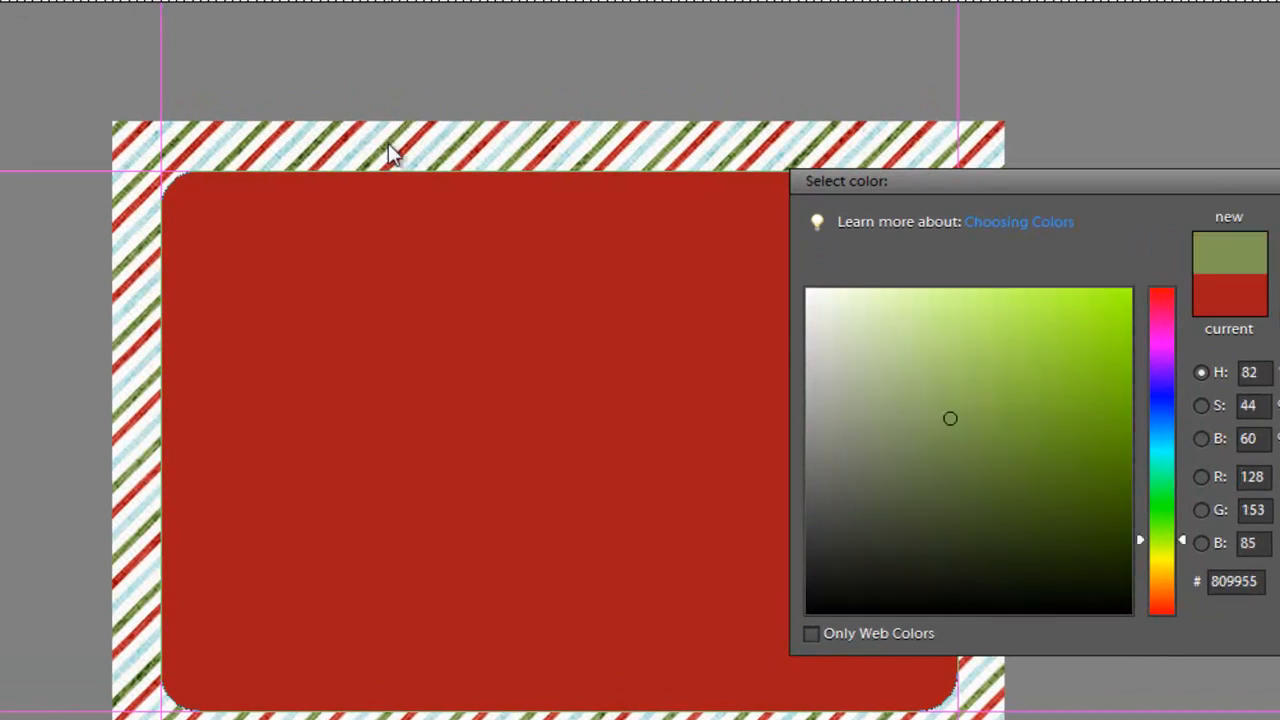
pyautogui.click(205, 125)
pyautogui.click(208, 126)
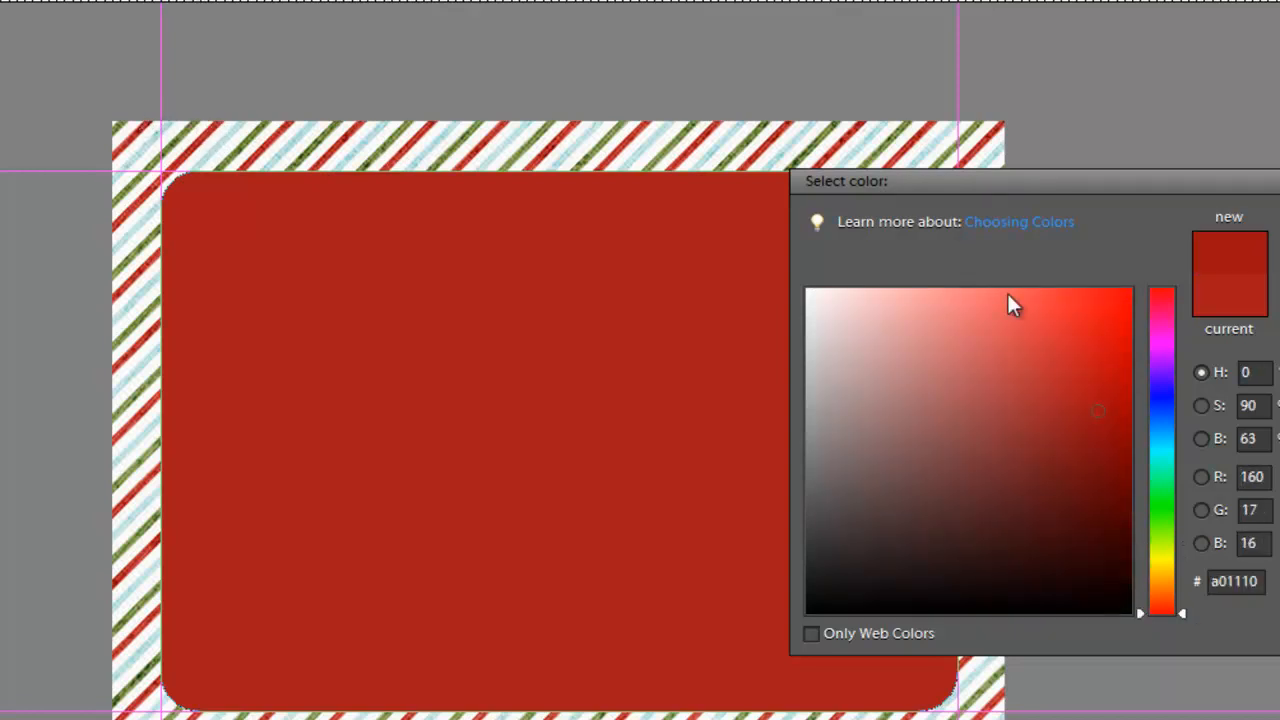
pyautogui.click(206, 126)
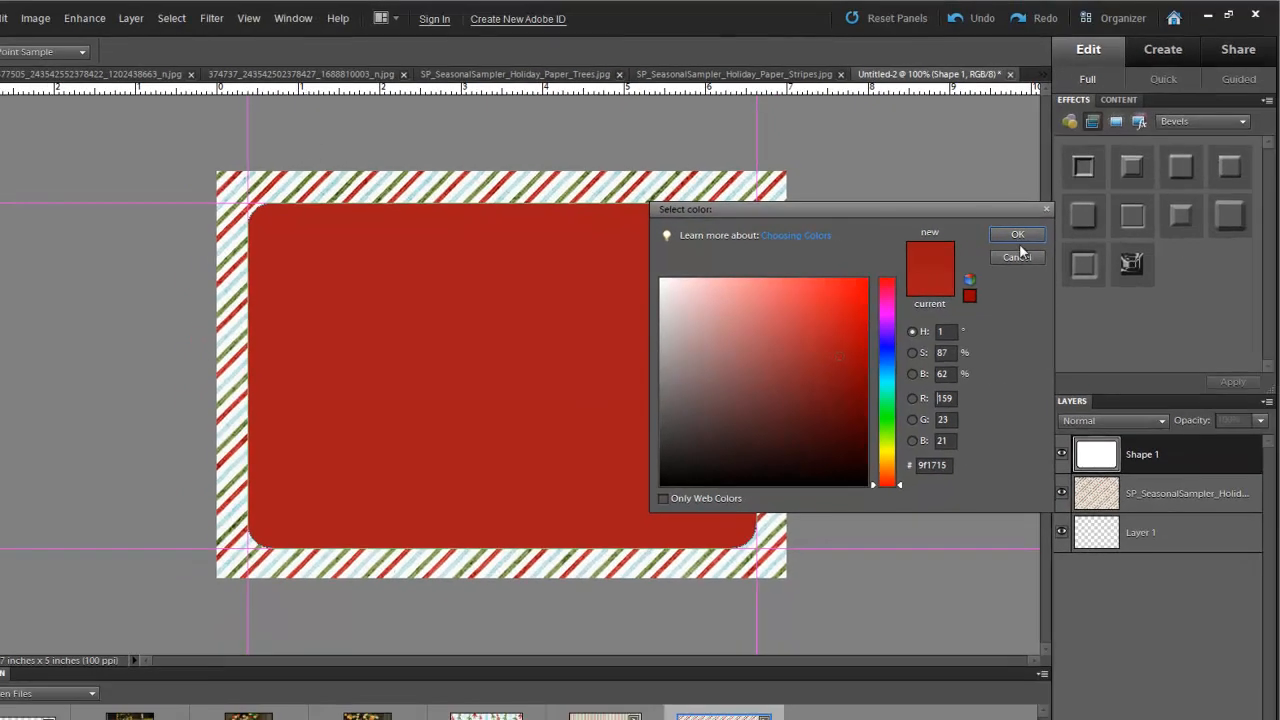
pyautogui.click(1017, 234)
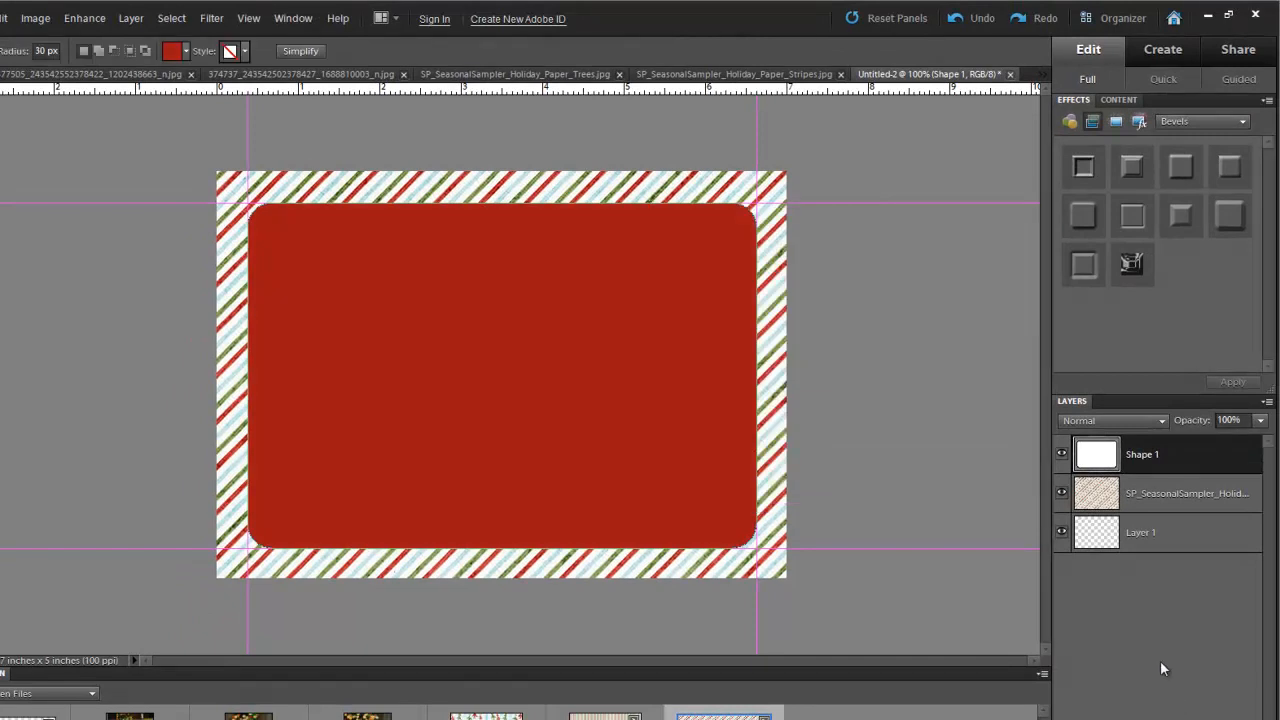
# - Rename the Shape 1 layer to 'Background', then nudge the top guide slightly lower
pyautogui.doubleClick(1141, 456)
pyautogui.write('Background')
pyautogui.click(1094, 464)
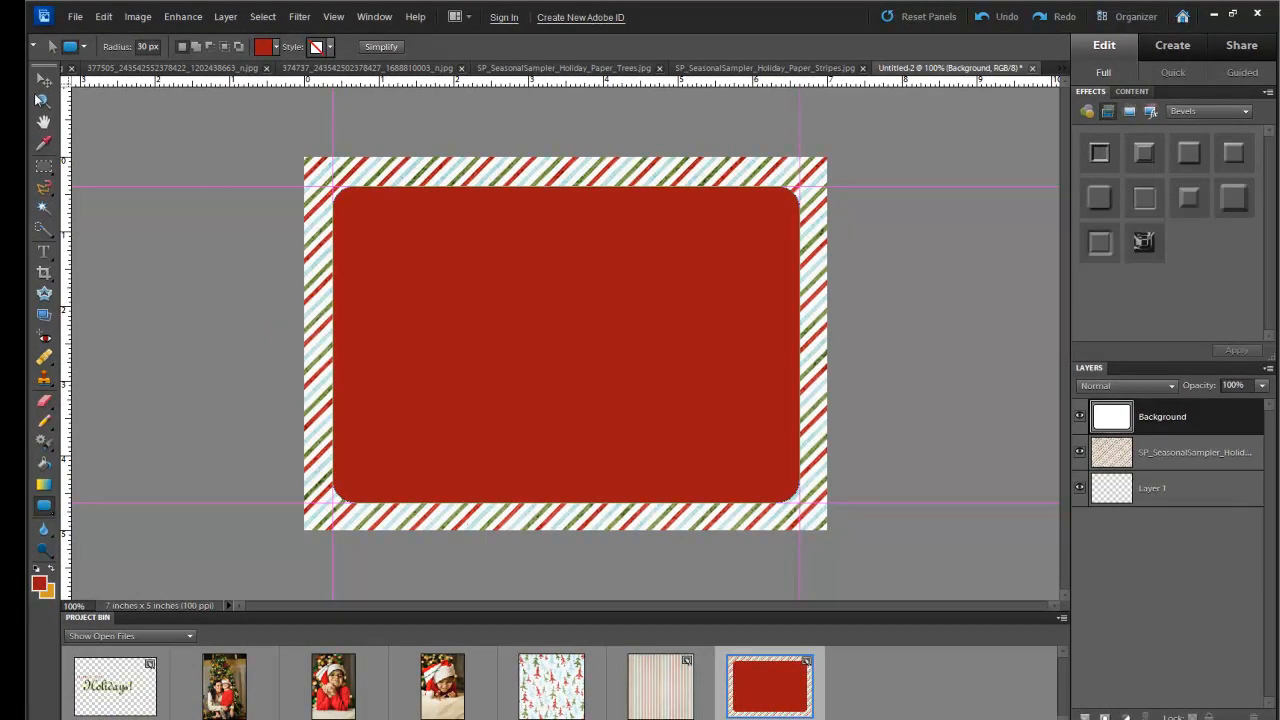
pyautogui.click(21, 69)
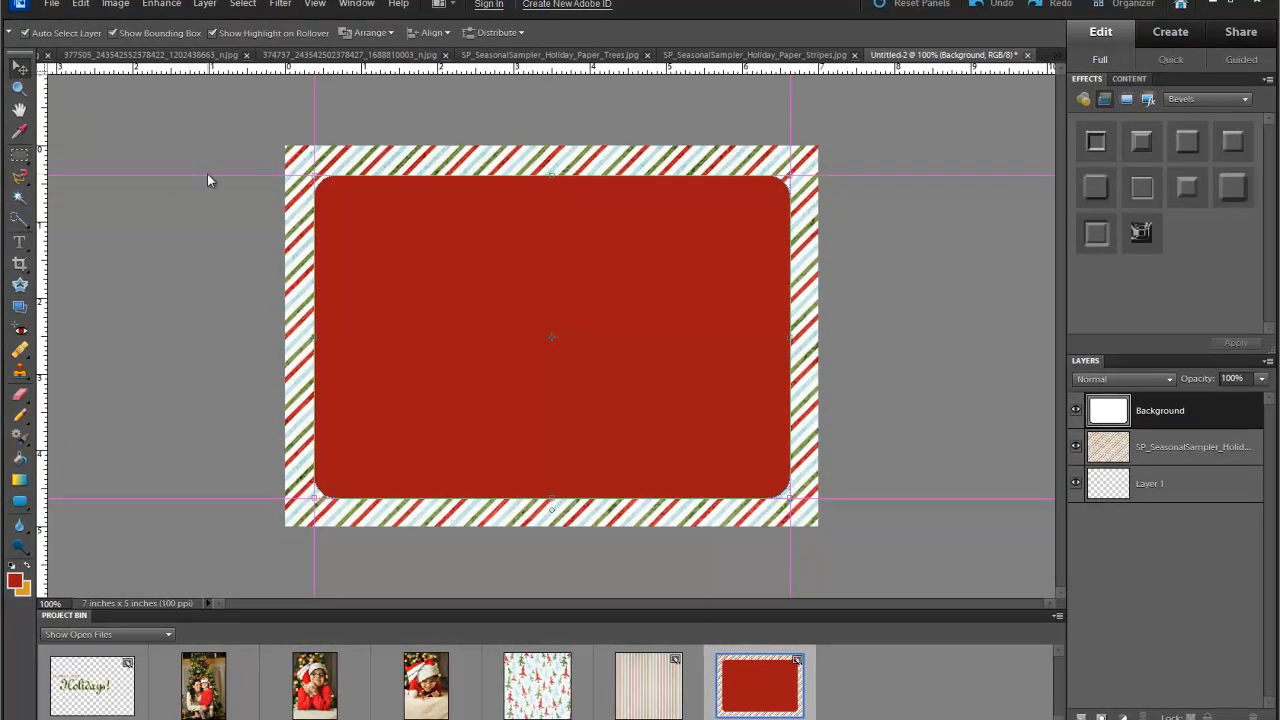
pyautogui.moveTo(207, 176); pyautogui.dragTo(206, 184)
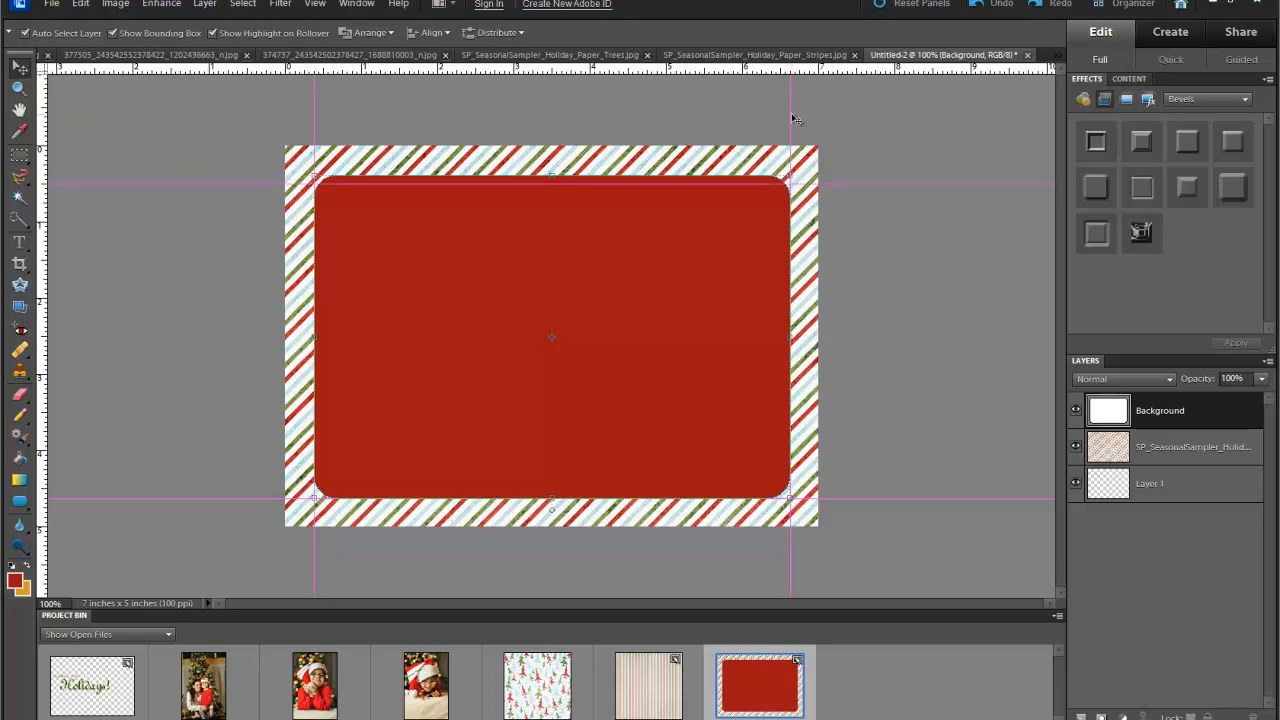
# - Nudge the right, bottom and left guides onto the red rectangle's edges
pyautogui.moveTo(790, 119); pyautogui.dragTo(779, 112)
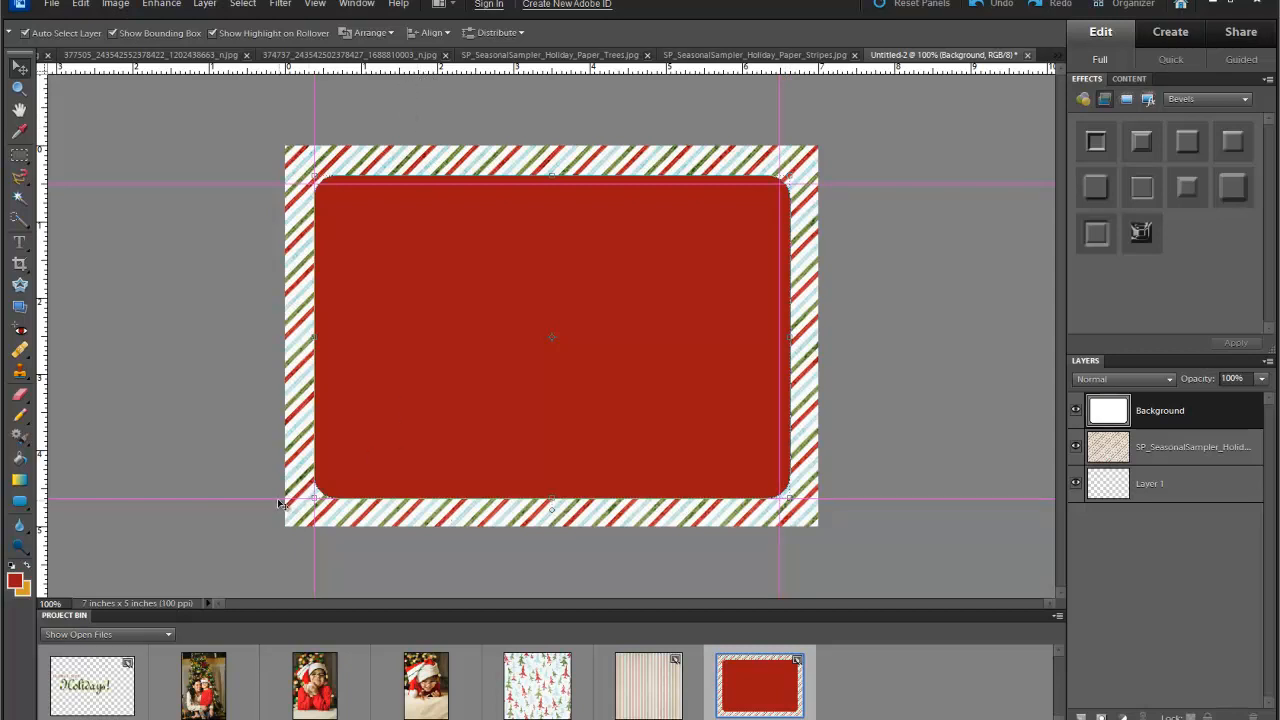
pyautogui.moveTo(274, 498); pyautogui.dragTo(274, 489)
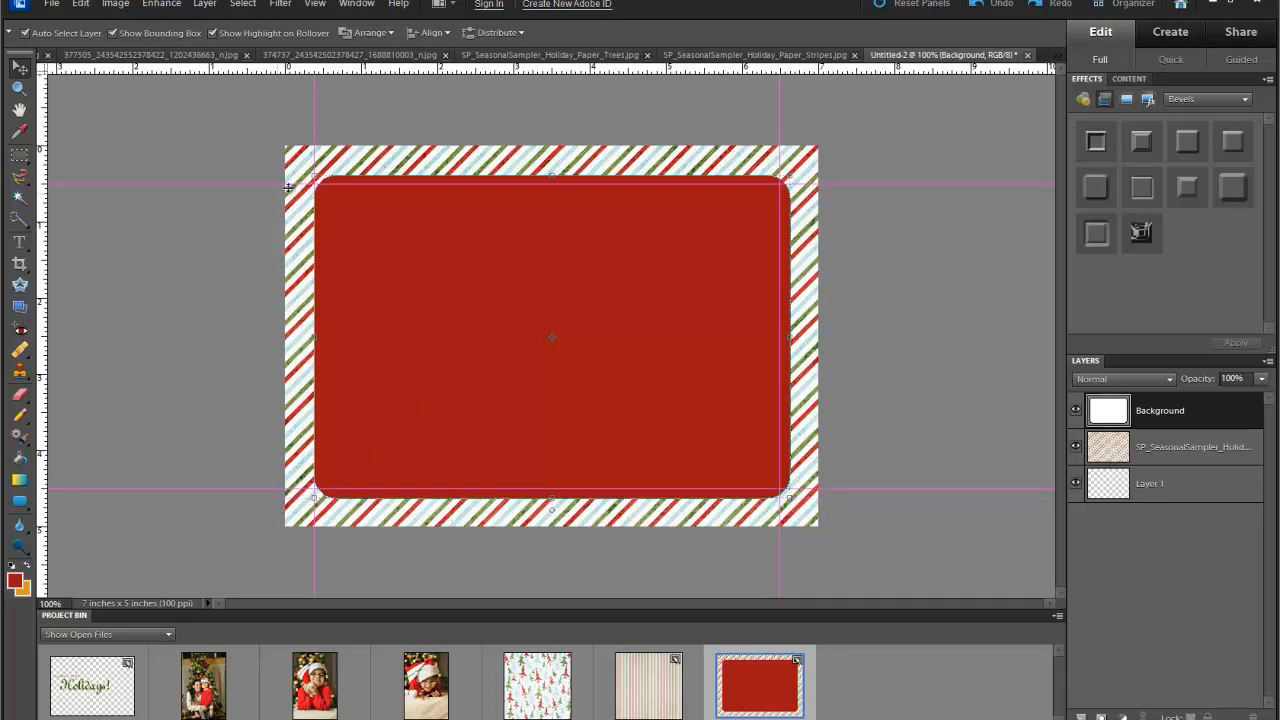
pyautogui.moveTo(314, 117); pyautogui.dragTo(322, 114)
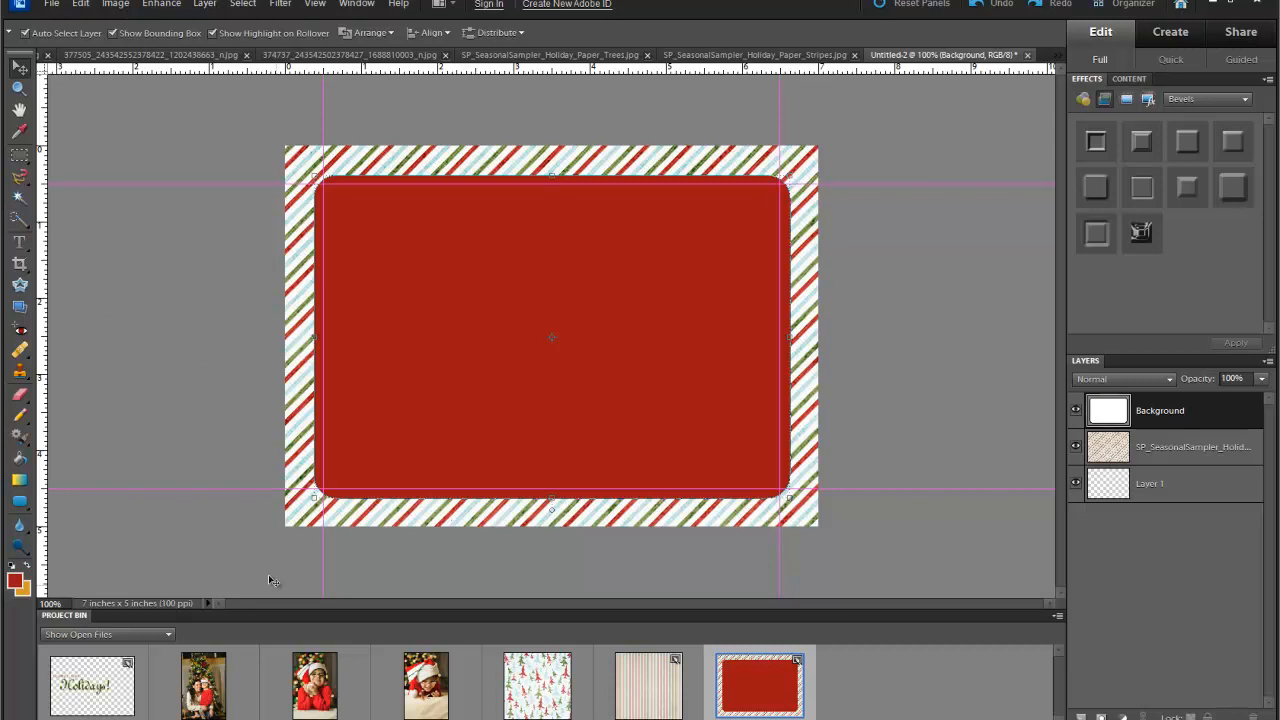
# - Draw a smaller rounded rectangle on a new Shape 1 layer in the red panel's lower-left, then bring up its fill colour
pyautogui.click(21, 505)
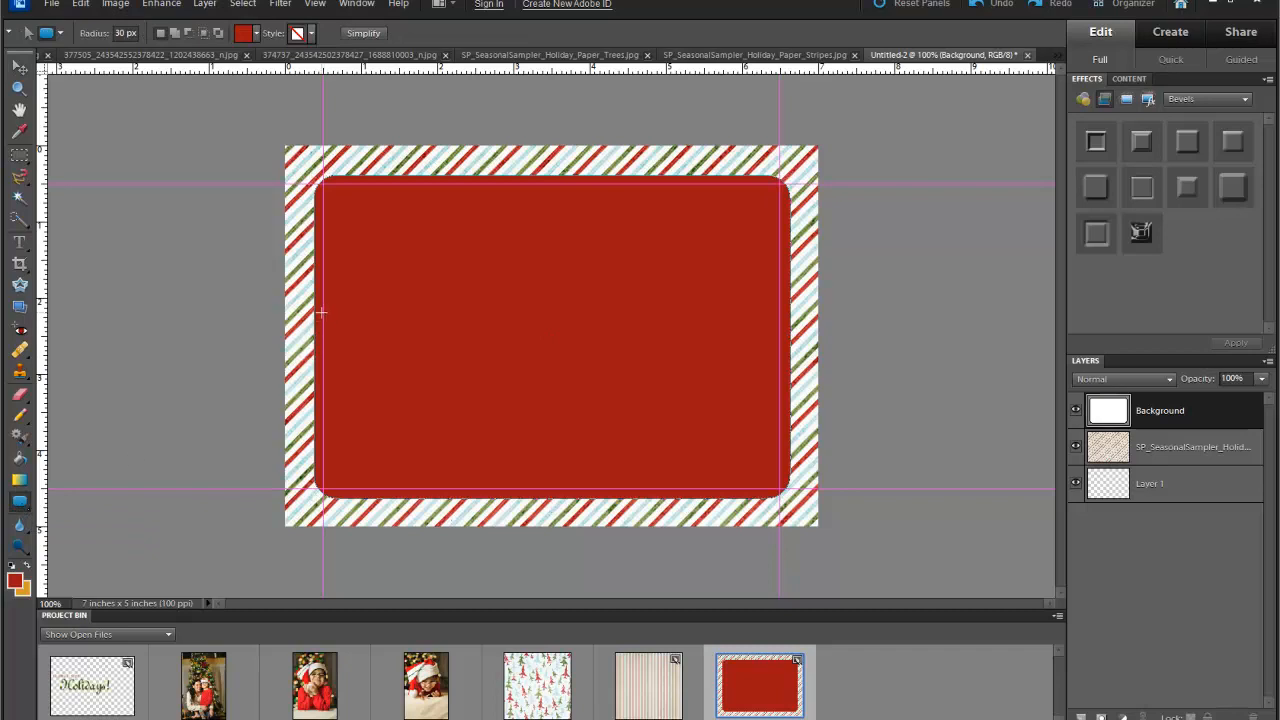
pyautogui.moveTo(325, 316); pyautogui.dragTo(608, 494)
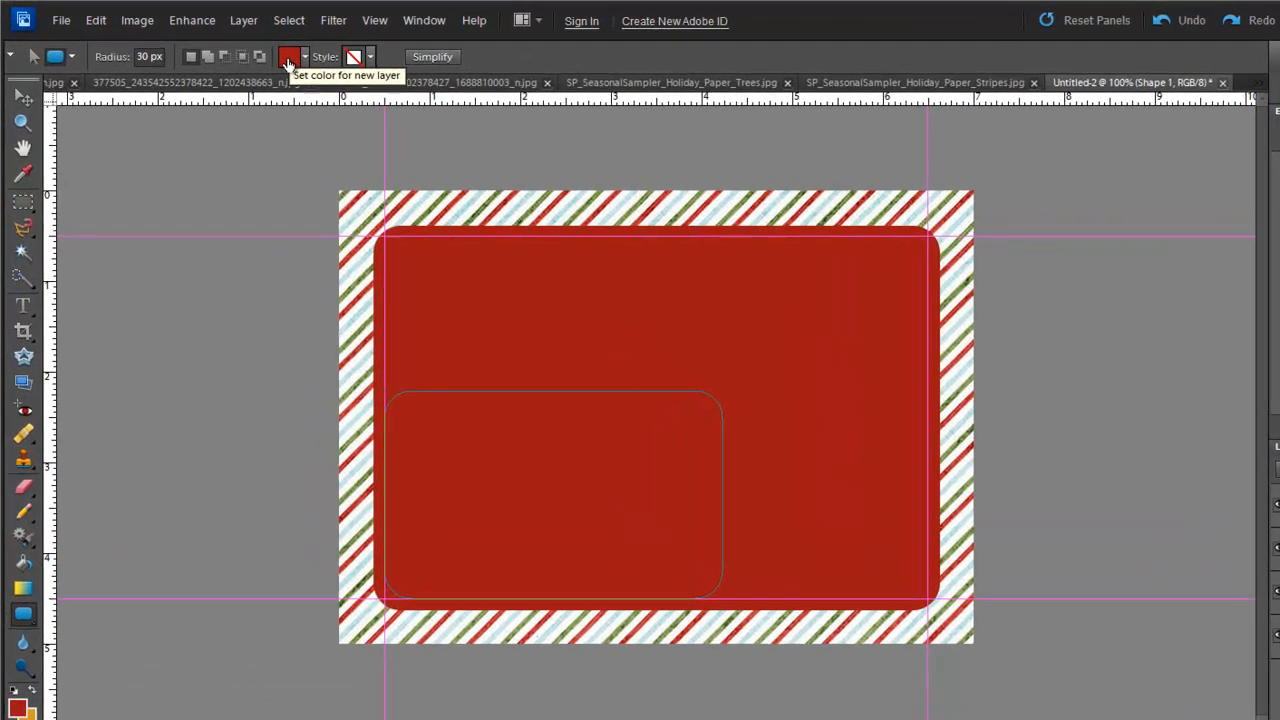
pyautogui.click(266, 46)
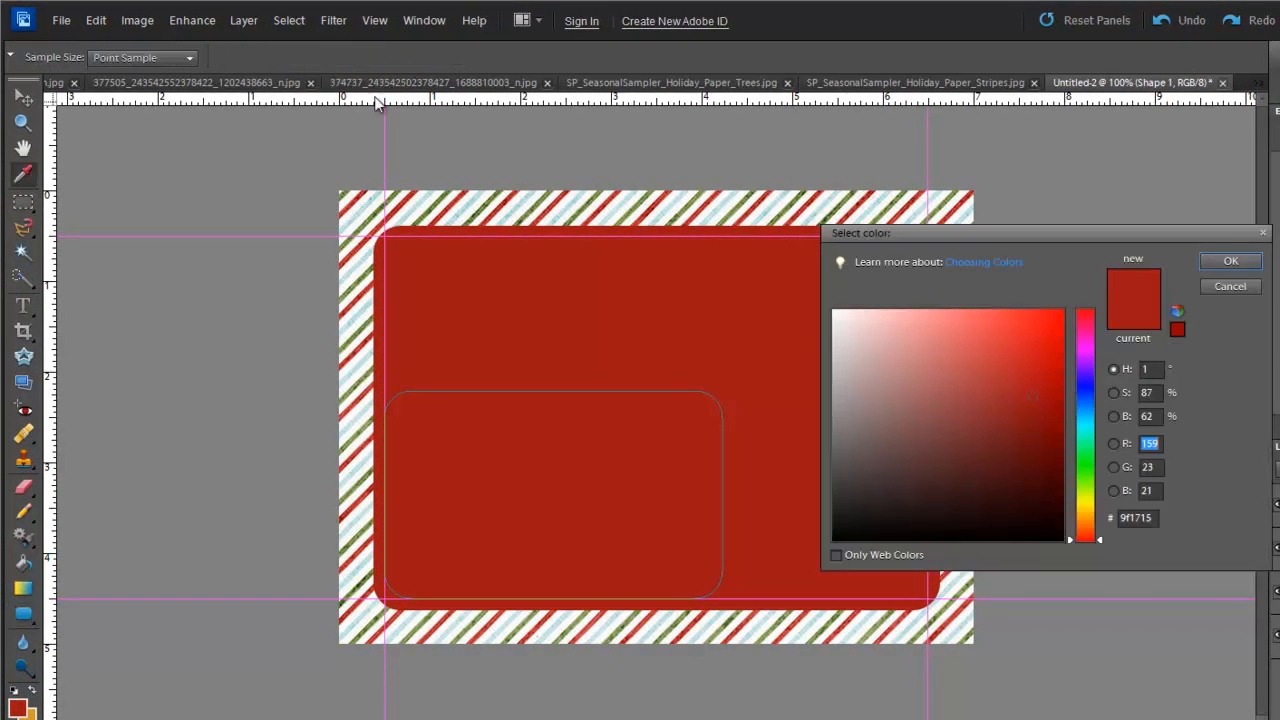
# - Fill the smaller rectangle with white and raise its top edge slightly, committing the resize
pyautogui.click(834, 312)
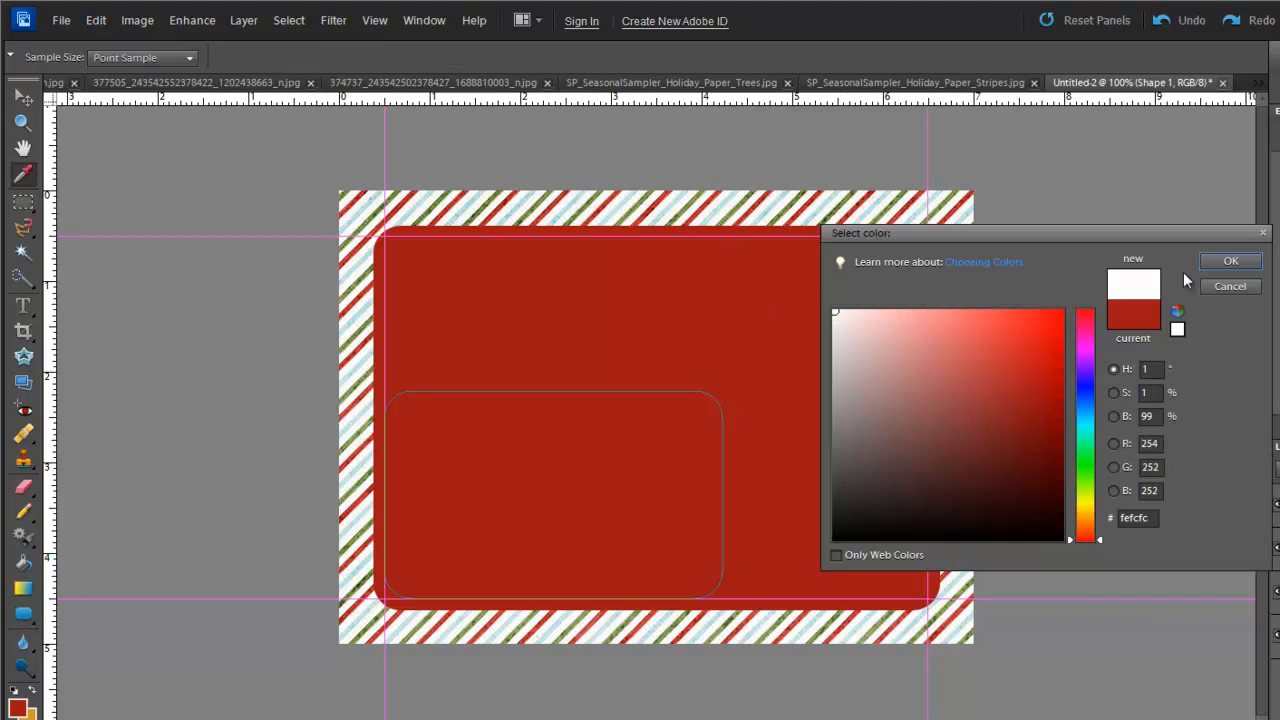
pyautogui.click(1224, 260)
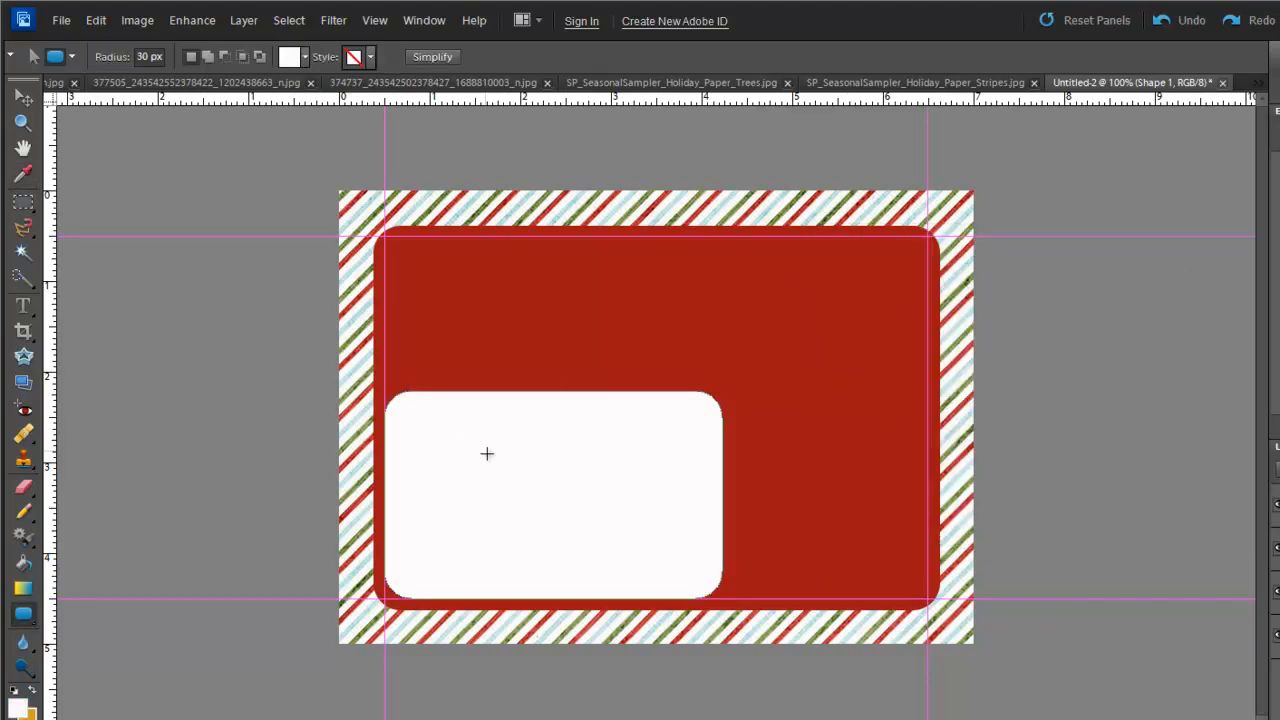
pyautogui.click(22, 98)
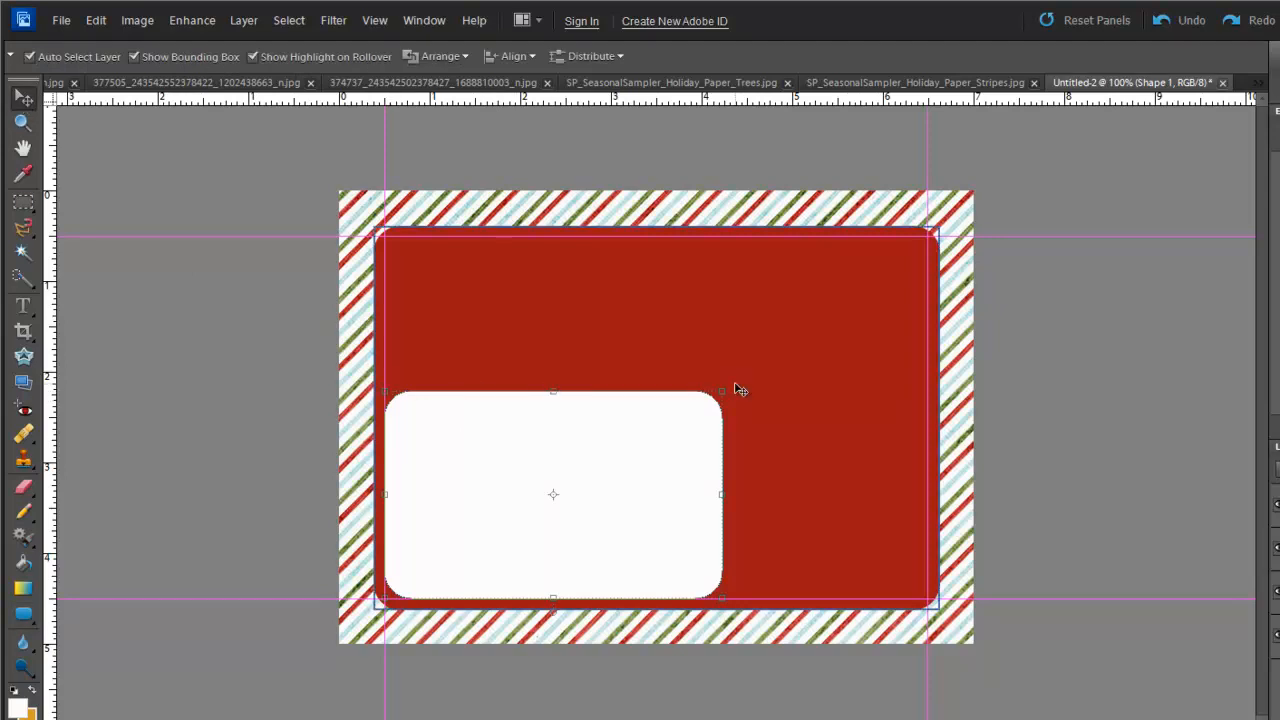
pyautogui.moveTo(555, 389); pyautogui.dragTo(552, 376)
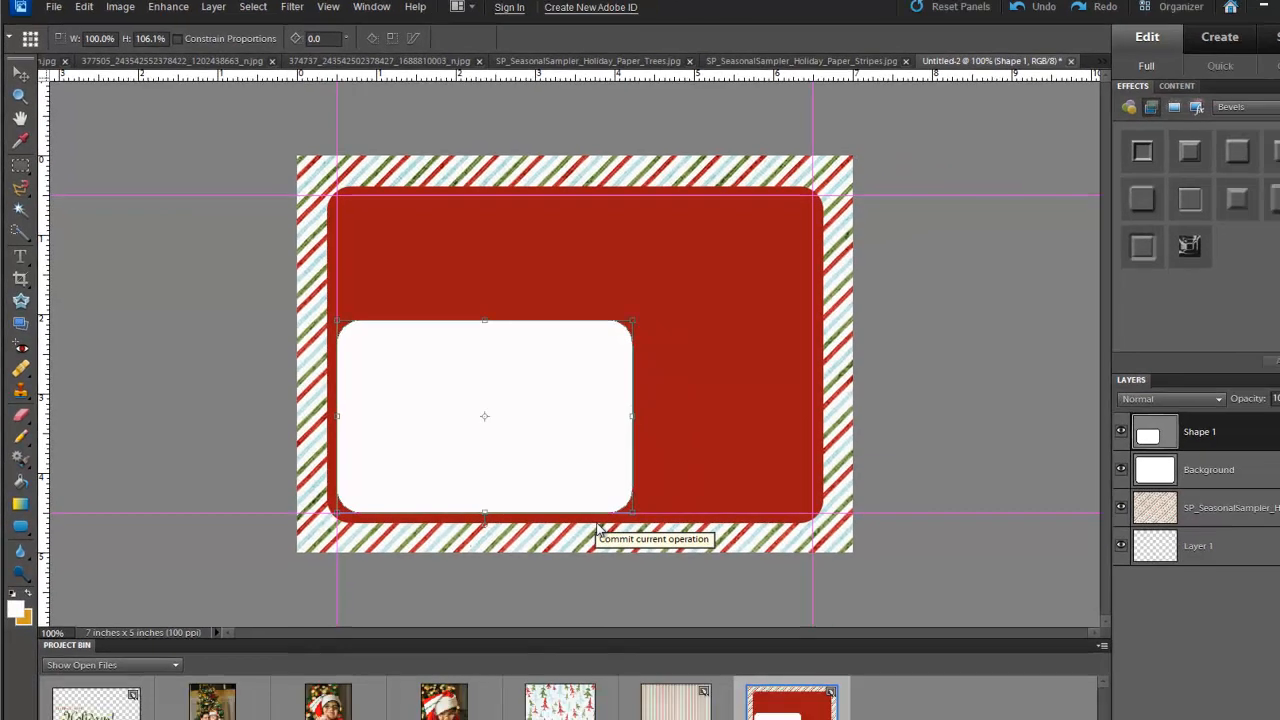
pyautogui.click(675, 608)
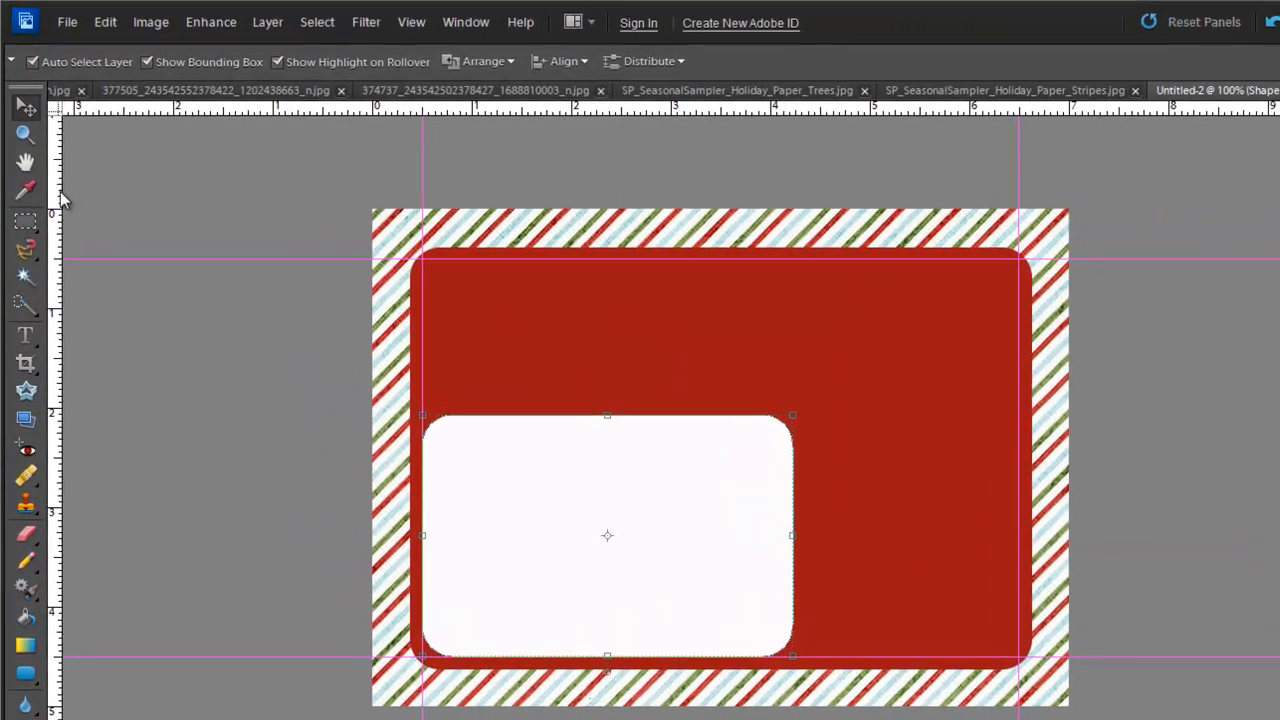
# - Add a vertical guide near the panel's middle and draw a rounded rectangle in the upper-right
pyautogui.moveTo(60, 198); pyautogui.dragTo(813, 165)
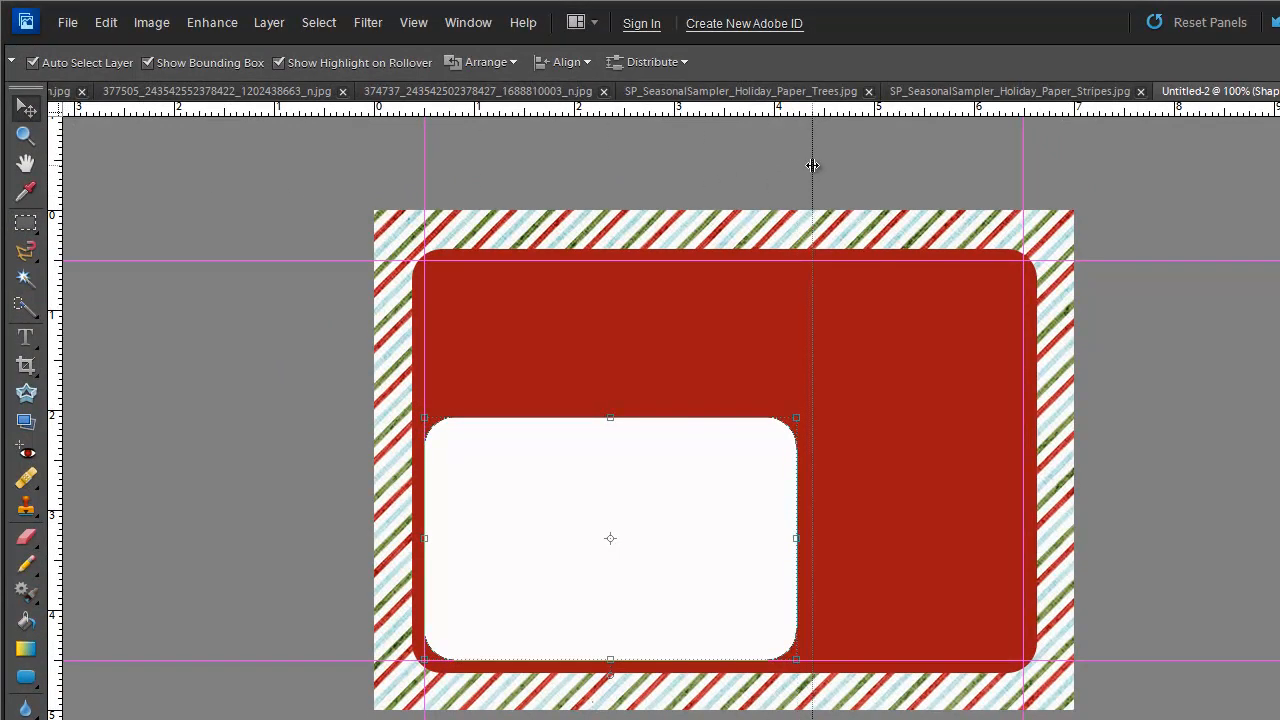
pyautogui.moveTo(812, 165); pyautogui.dragTo(808, 163)
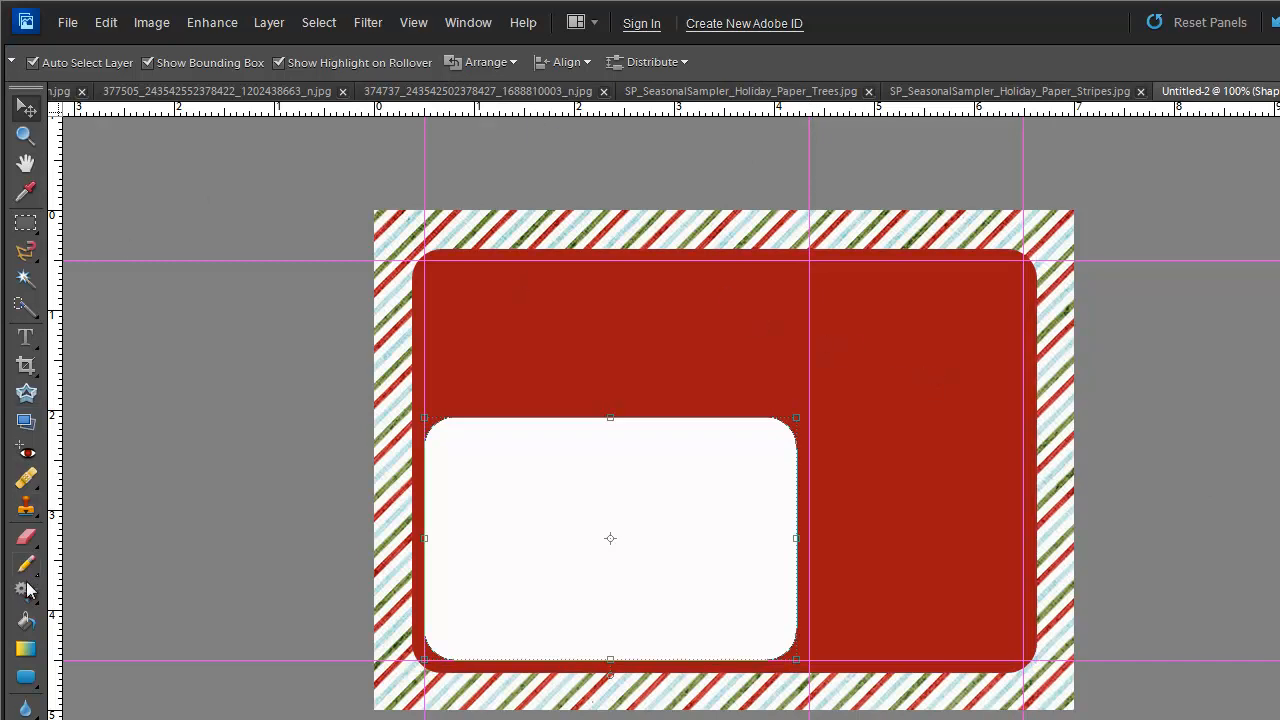
pyautogui.click(26, 677)
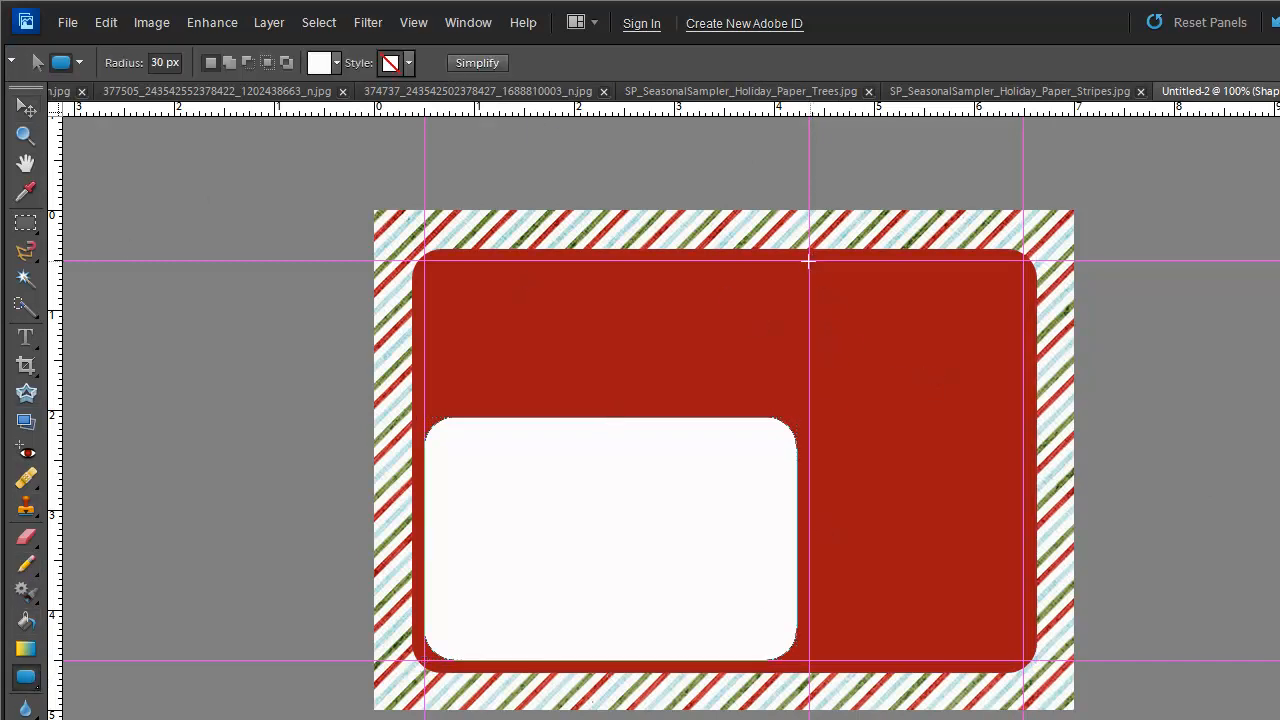
pyautogui.moveTo(809, 260); pyautogui.dragTo(1031, 537)
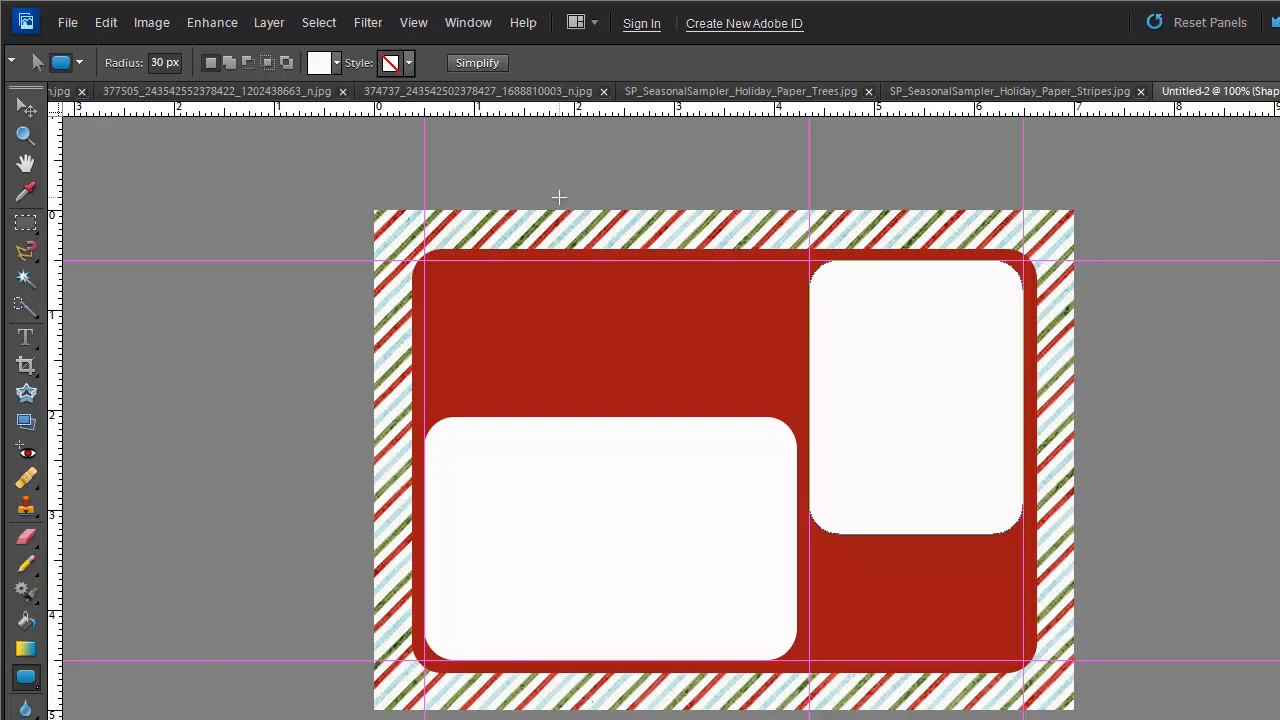
# - Shorten the new rectangle from its bottom edge to 87.2% height
pyautogui.click(26, 108)
pyautogui.moveTo(911, 540); pyautogui.dragTo(917, 498)
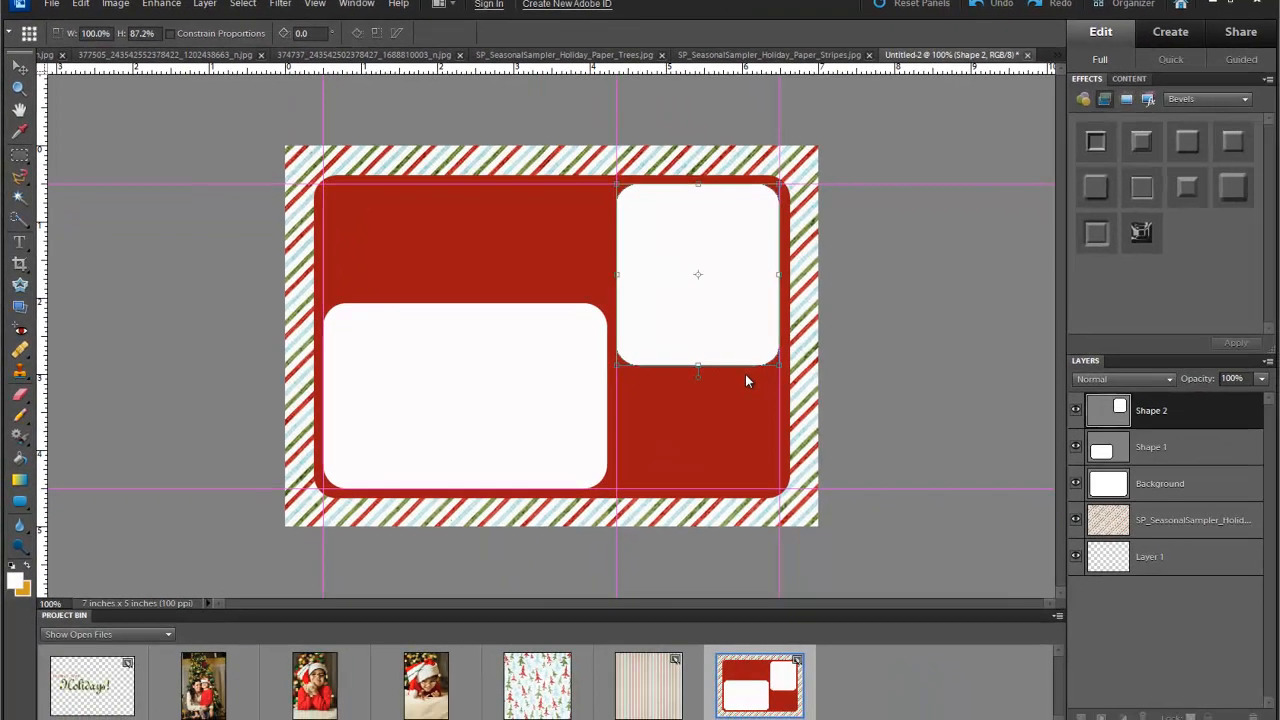
pyautogui.press('Return')
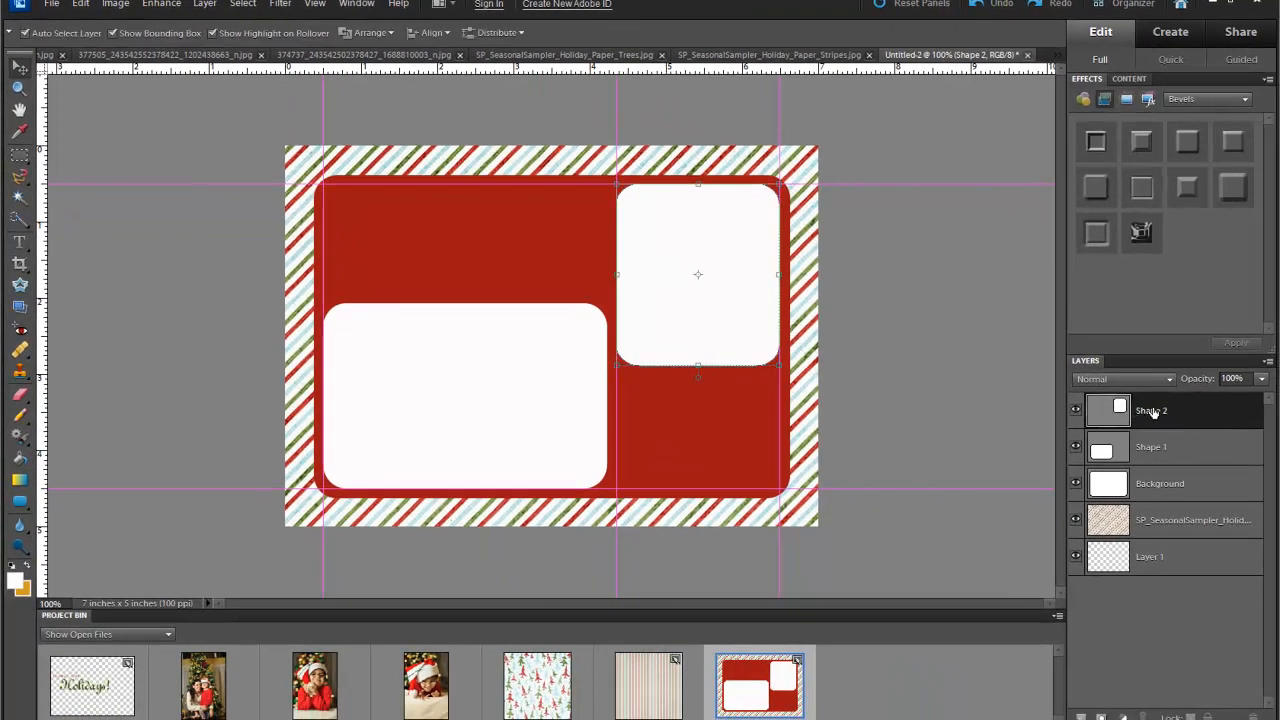
pyautogui.doubleClick(1151, 446)
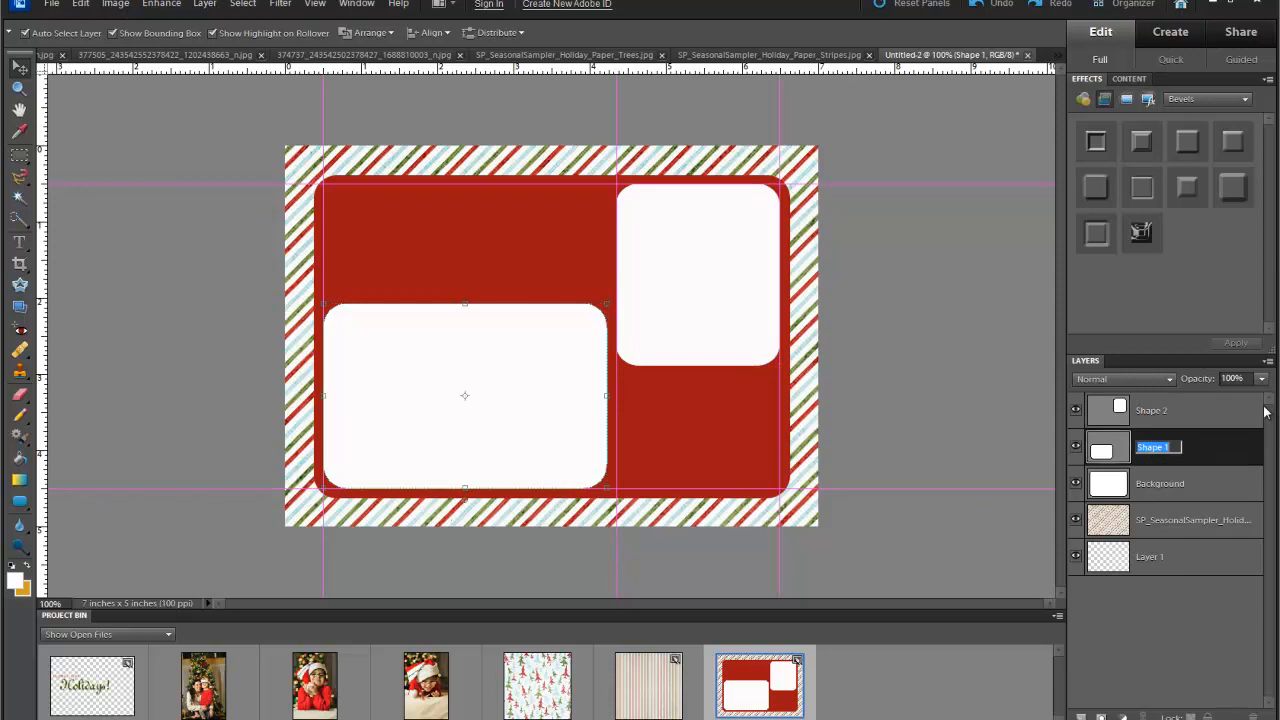
# - Rename the large box's layer to 'Large photo' and the upper-right box's layer to 'photo 2'
pyautogui.write('Large photo')
pyautogui.click(1151, 412)
pyautogui.doubleClick(1151, 413)
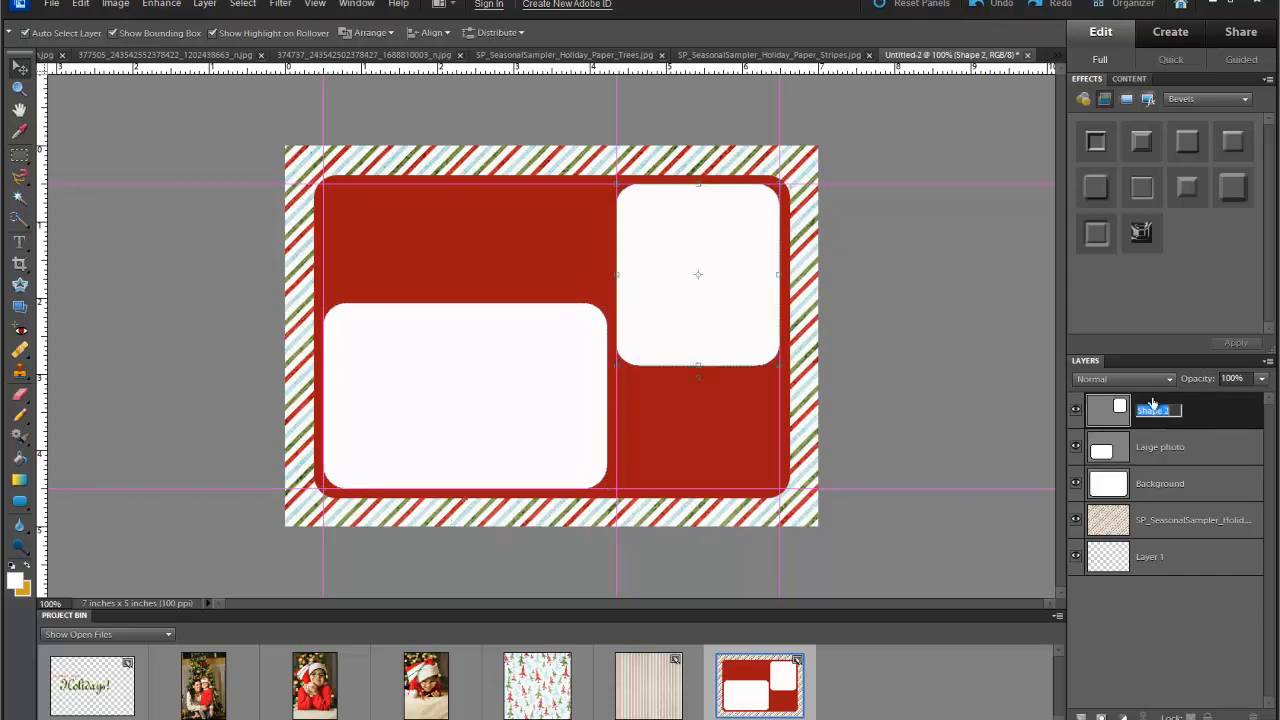
pyautogui.write('photo 2')
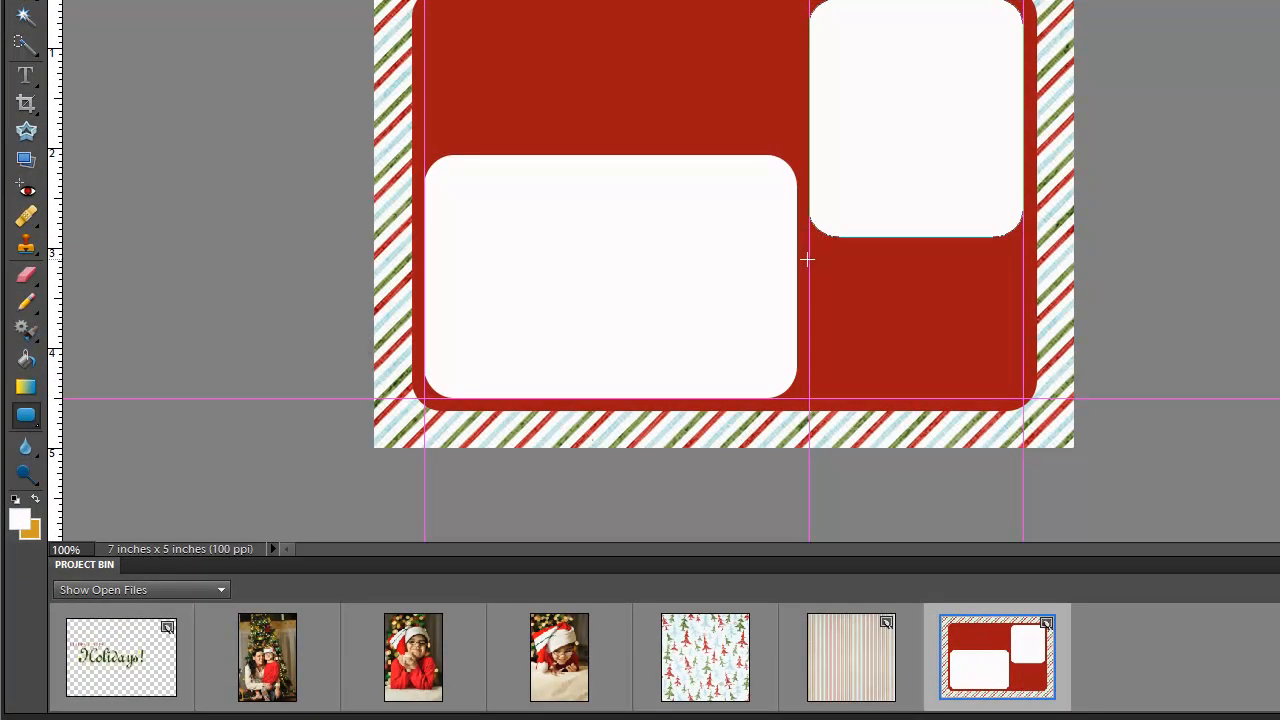
# - Draw a rounded box in the lower-right and name its layer 'photo 3'
pyautogui.moveTo(810, 249); pyautogui.dragTo(1030, 404)
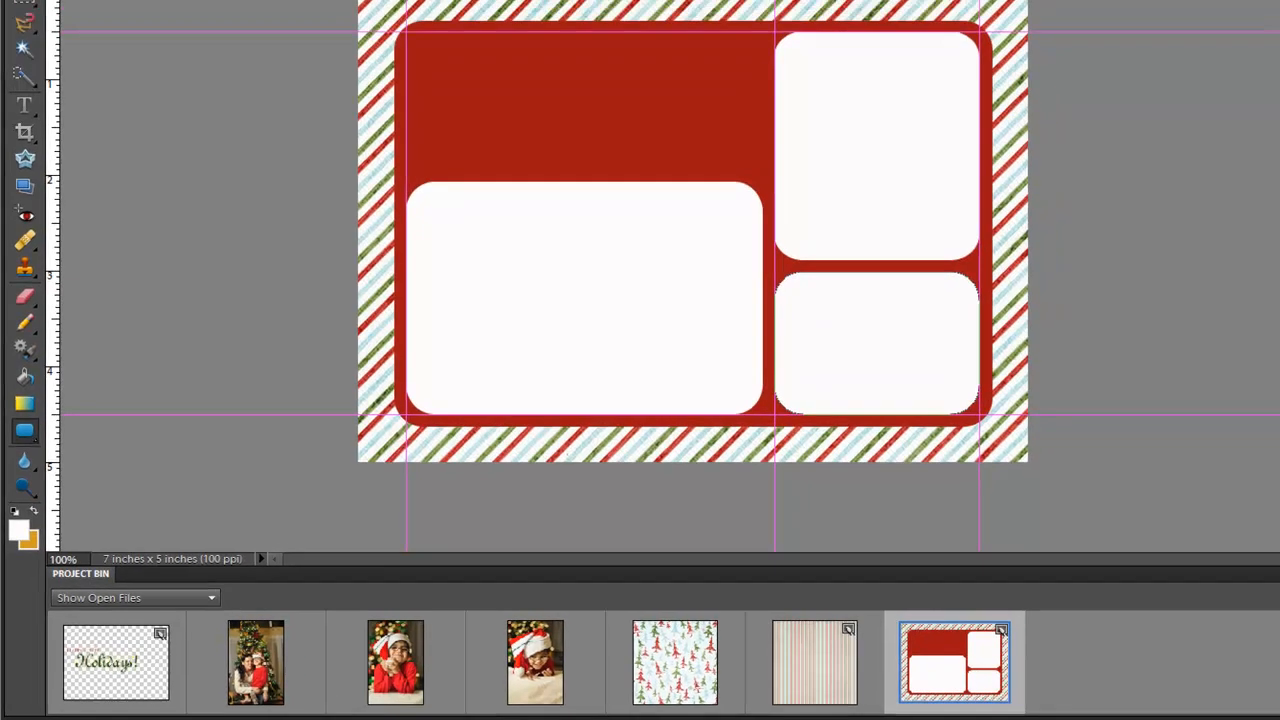
pyautogui.doubleClick(1197, 397)
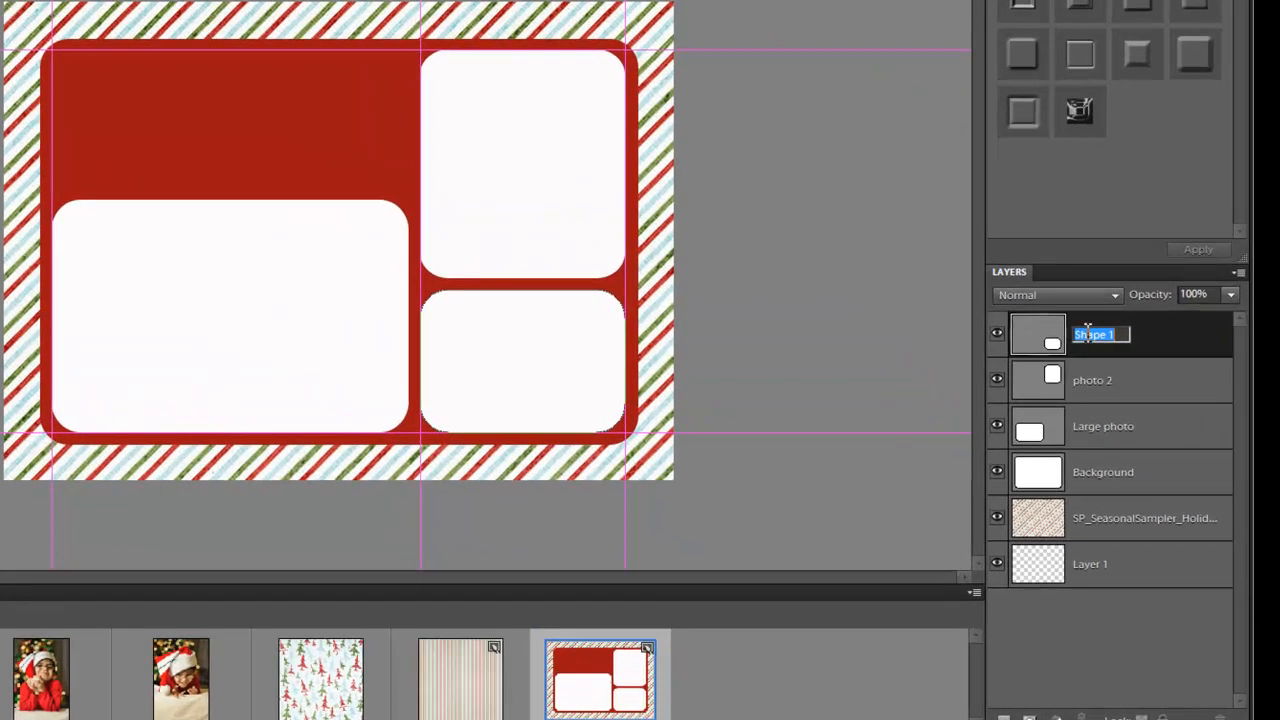
pyautogui.write('photo 3')
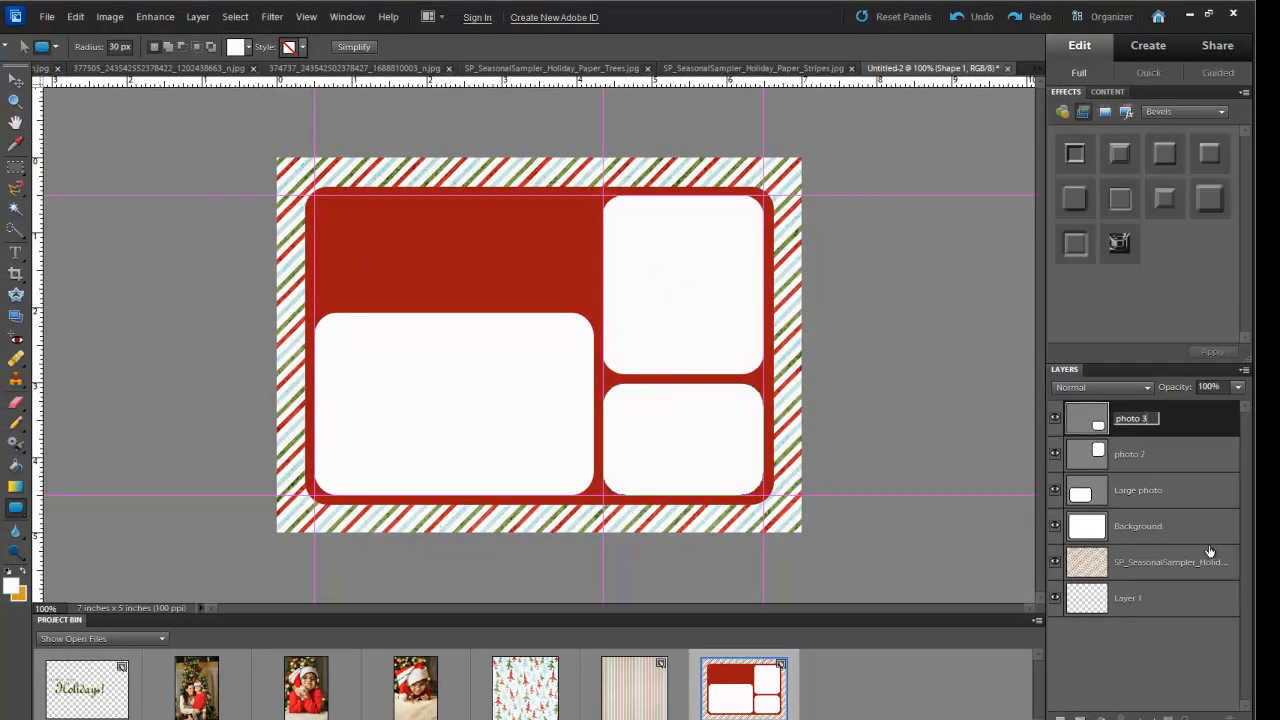
pyautogui.click(1158, 440)
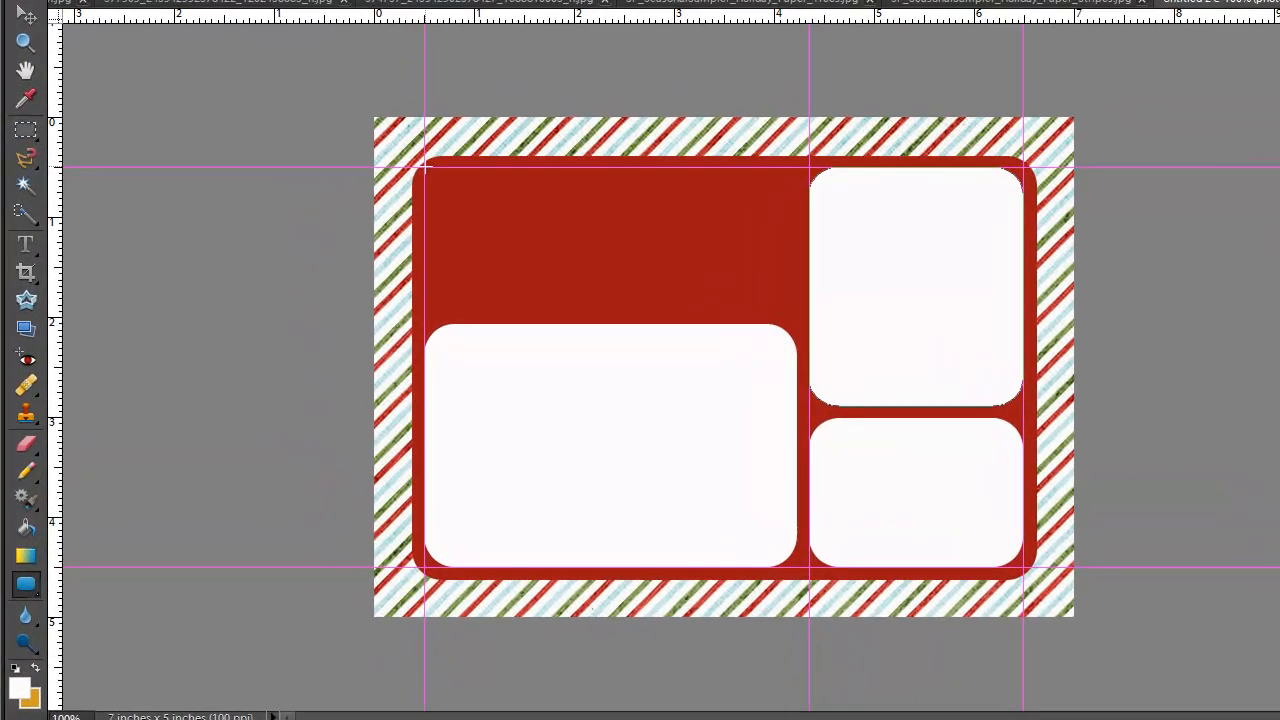
# - Draw a rounded box in the top-left red area and stretch it to a new vertical guide
pyautogui.moveTo(424, 168); pyautogui.dragTo(716, 280)
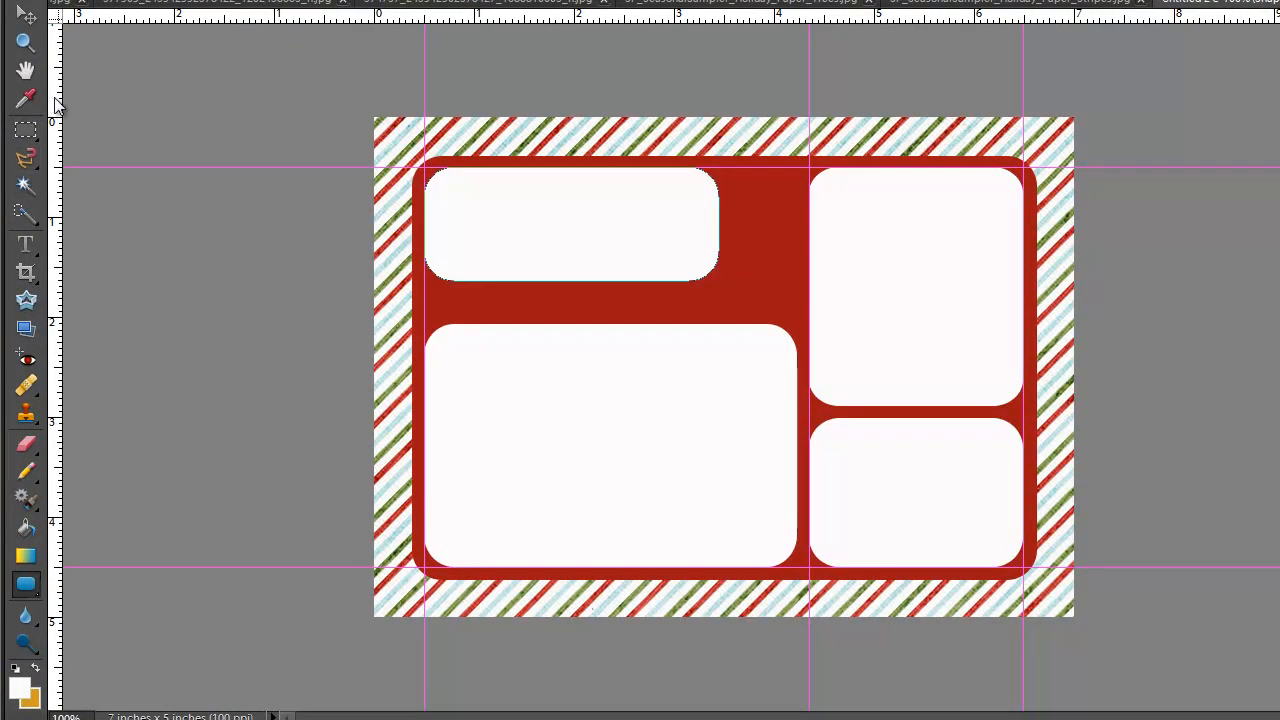
pyautogui.moveTo(60, 100); pyautogui.dragTo(797, 105)
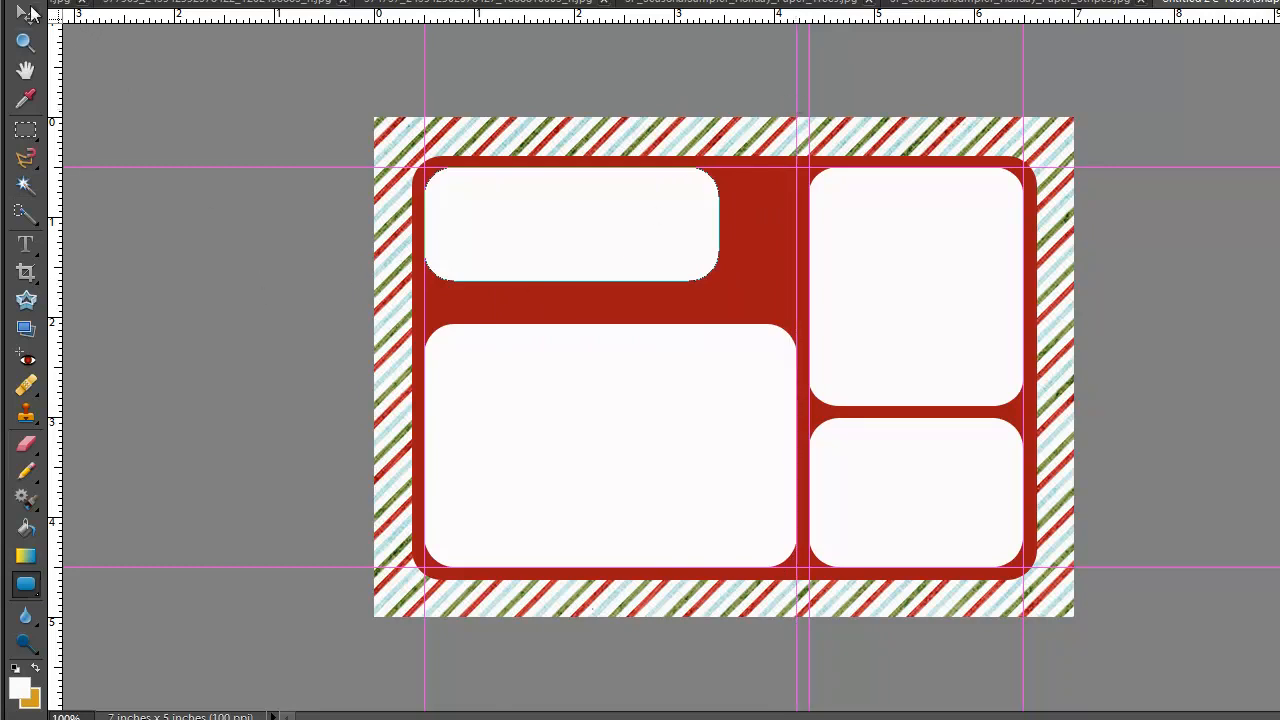
pyautogui.click(26, 14)
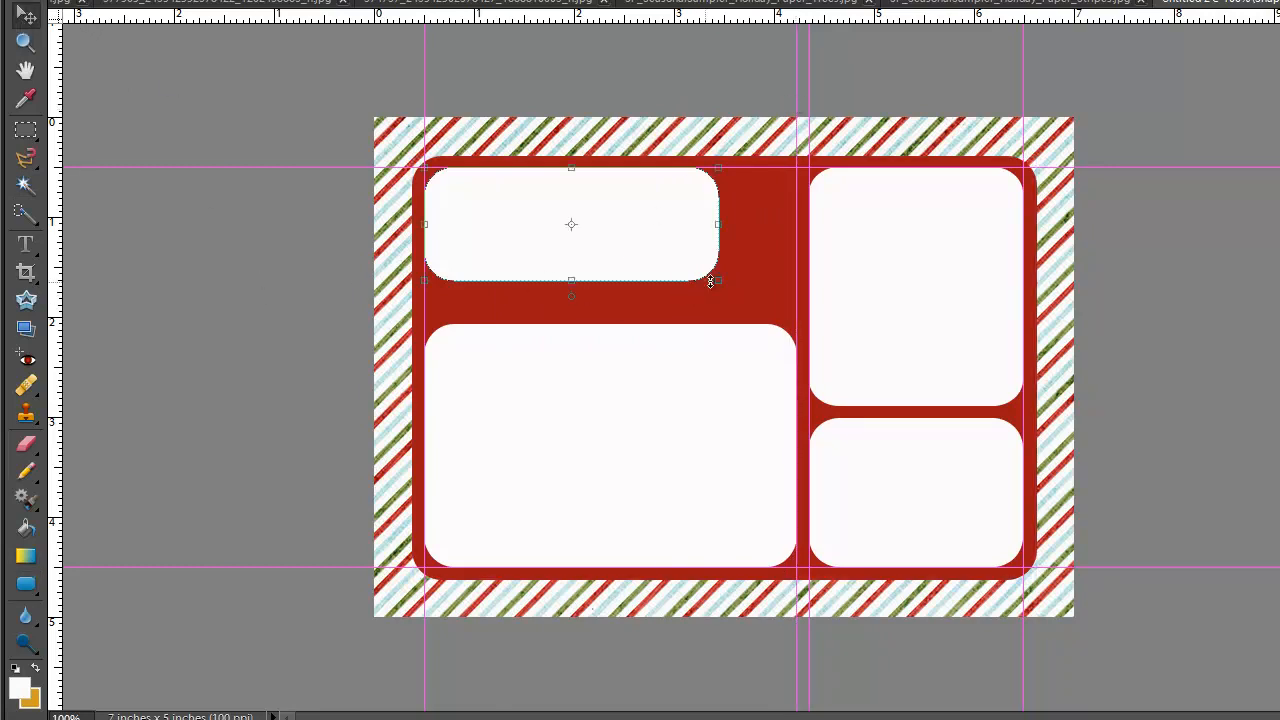
pyautogui.moveTo(719, 280); pyautogui.dragTo(795, 313)
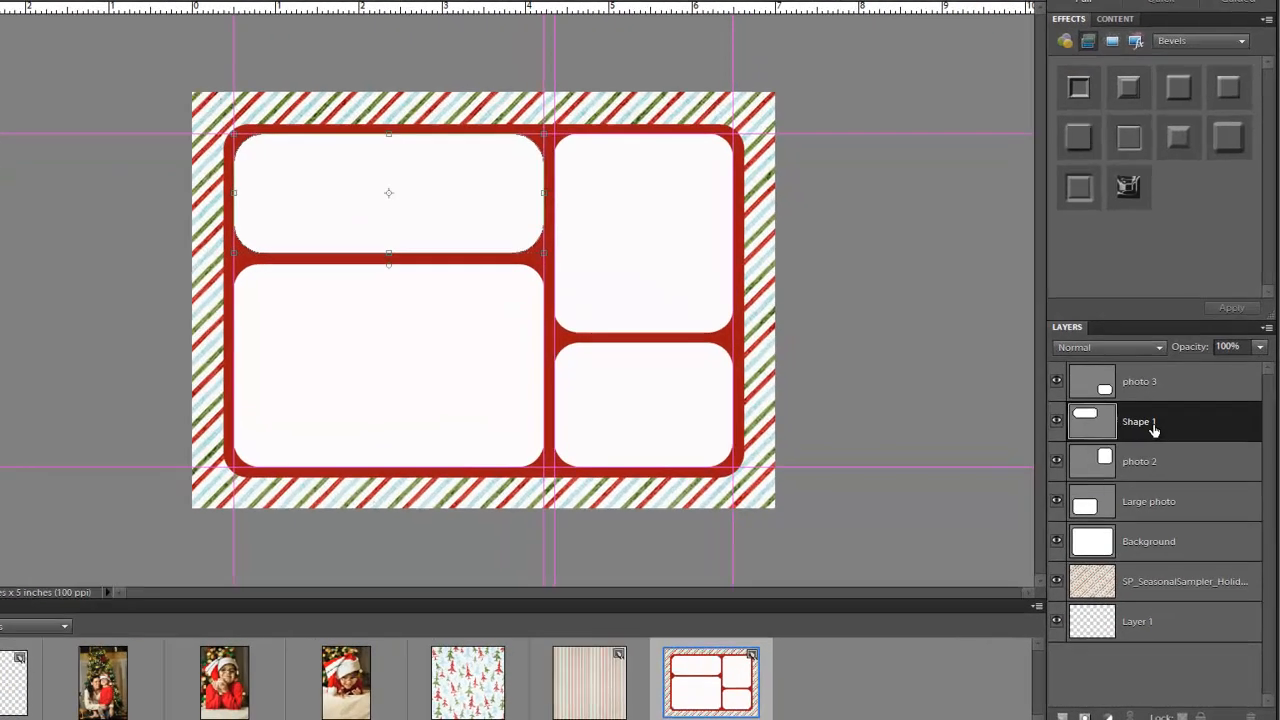
# - Name the top-left box's layer 'message' and lower its opacity to 19%
pyautogui.doubleClick(1150, 423)
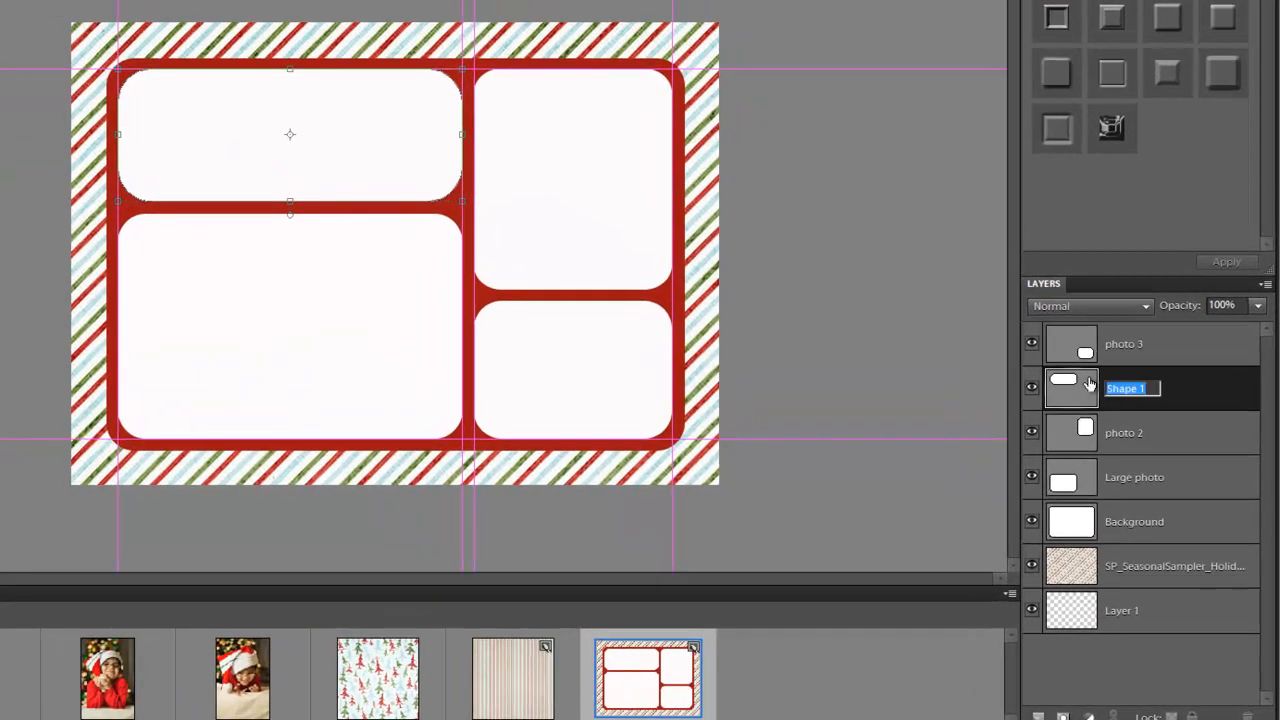
pyautogui.write('message')
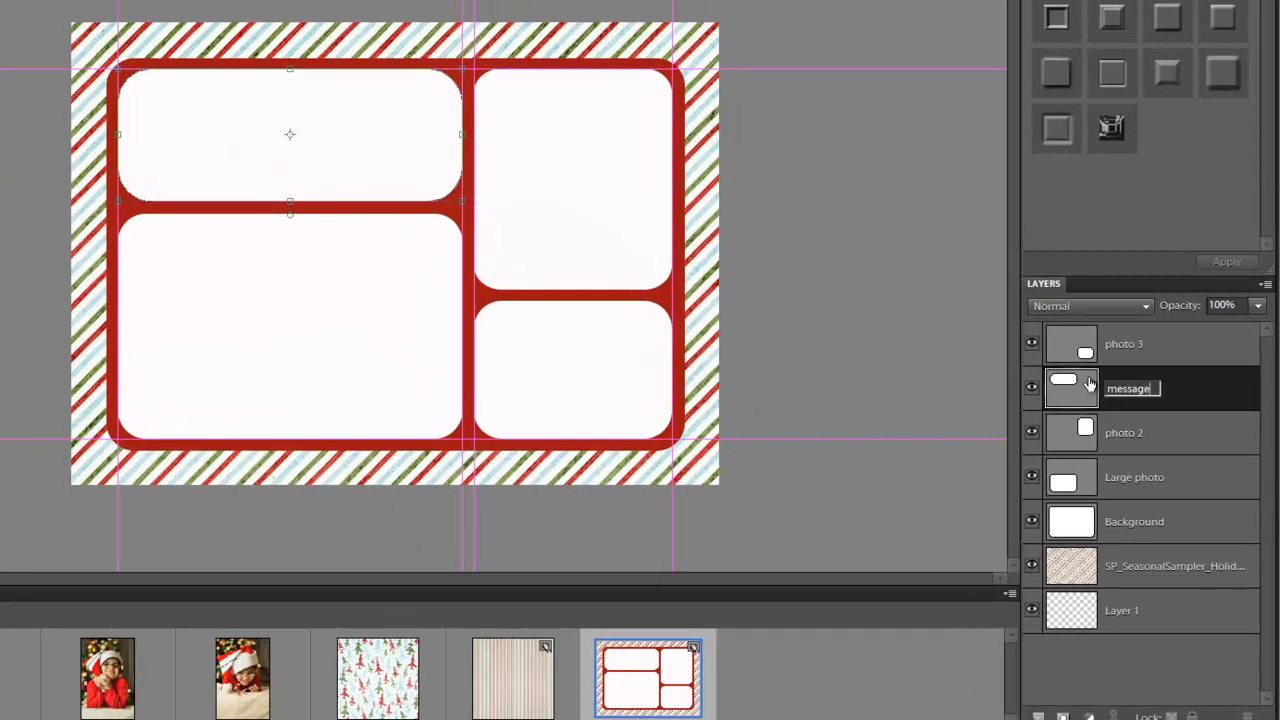
pyautogui.click(1213, 382)
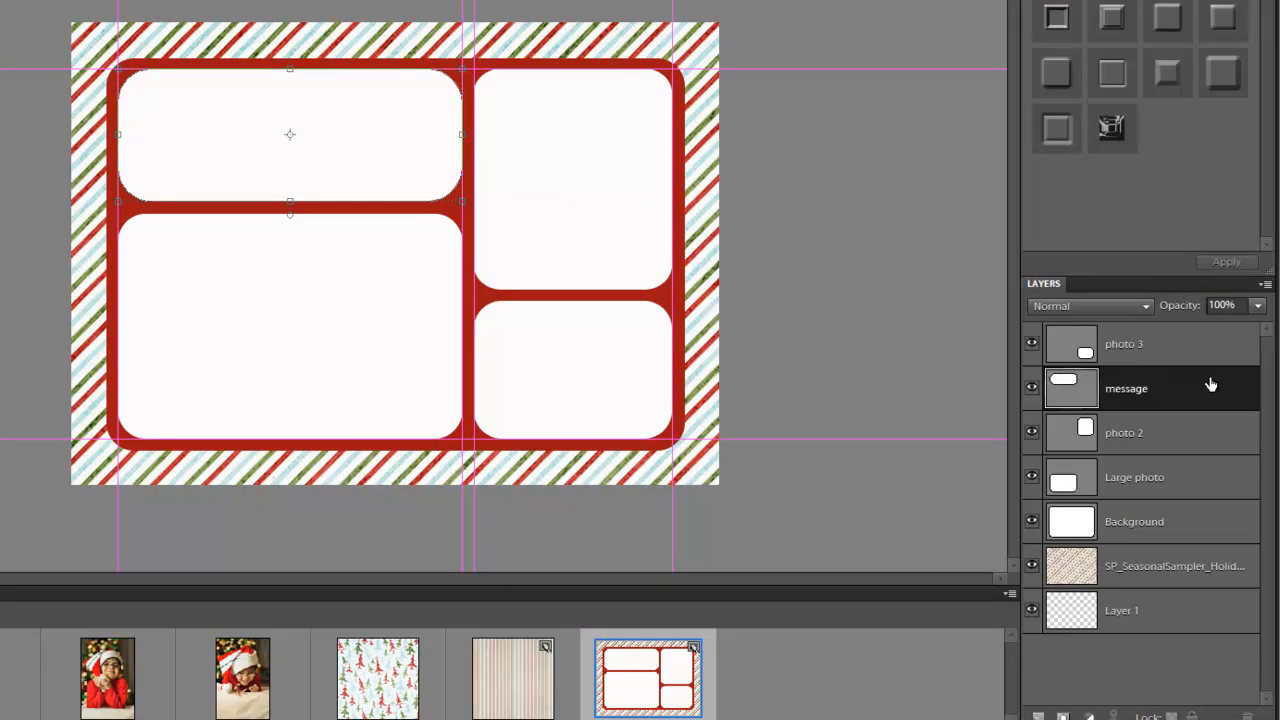
pyautogui.click(1257, 305)
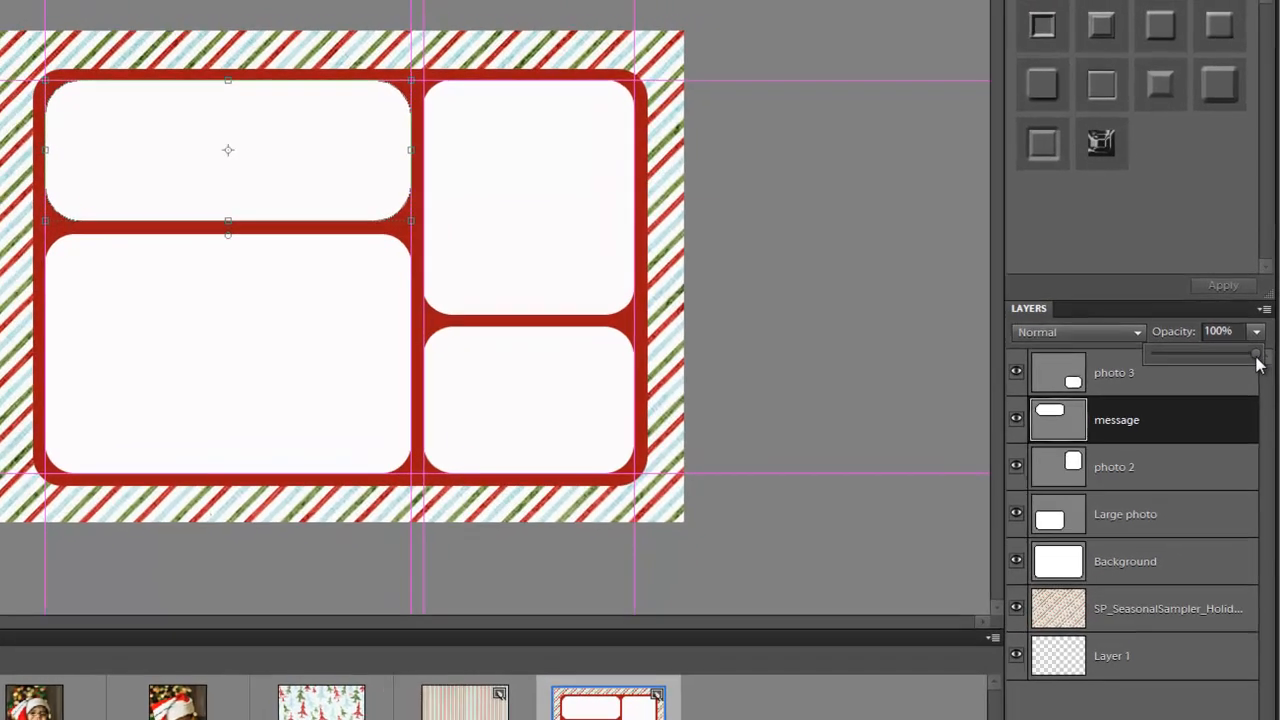
pyautogui.moveTo(1257, 365); pyautogui.dragTo(1169, 359)
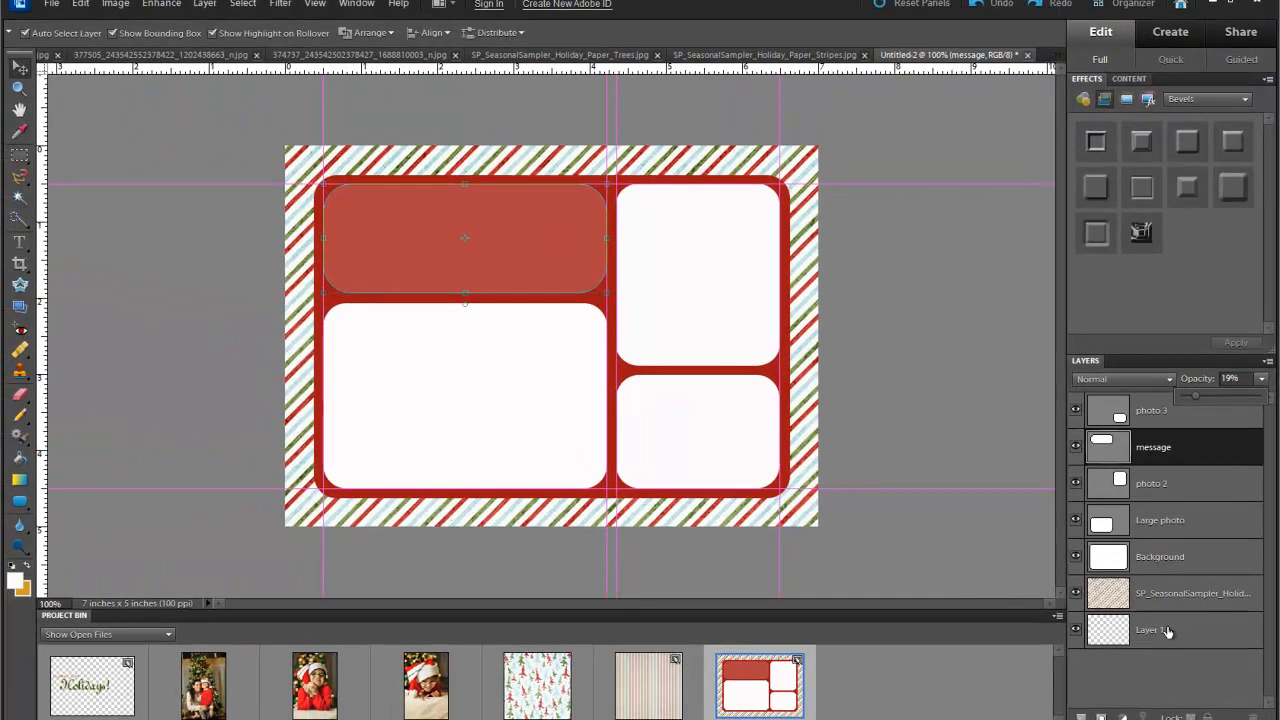
pyautogui.click(1136, 669)
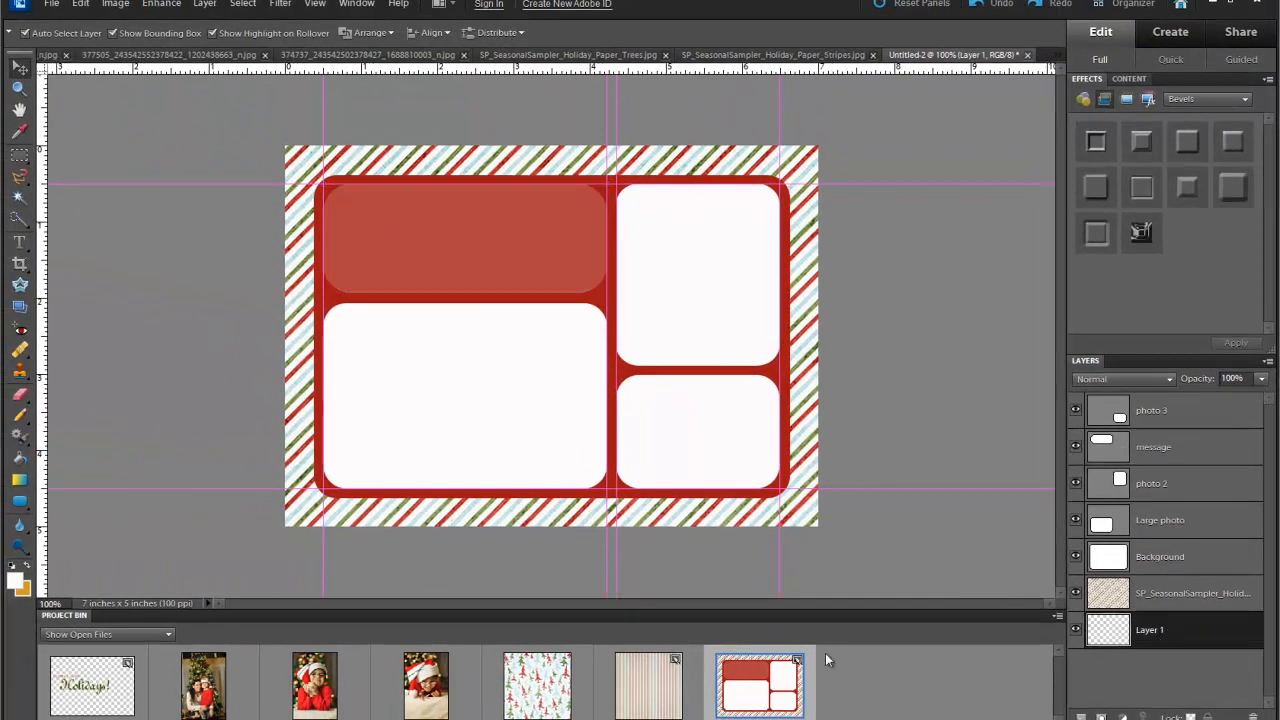
# - Drag all five guides (two horizontal, three vertical) off the card onto the rulers
pyautogui.moveTo(55, 185); pyautogui.dragTo(42, 96)
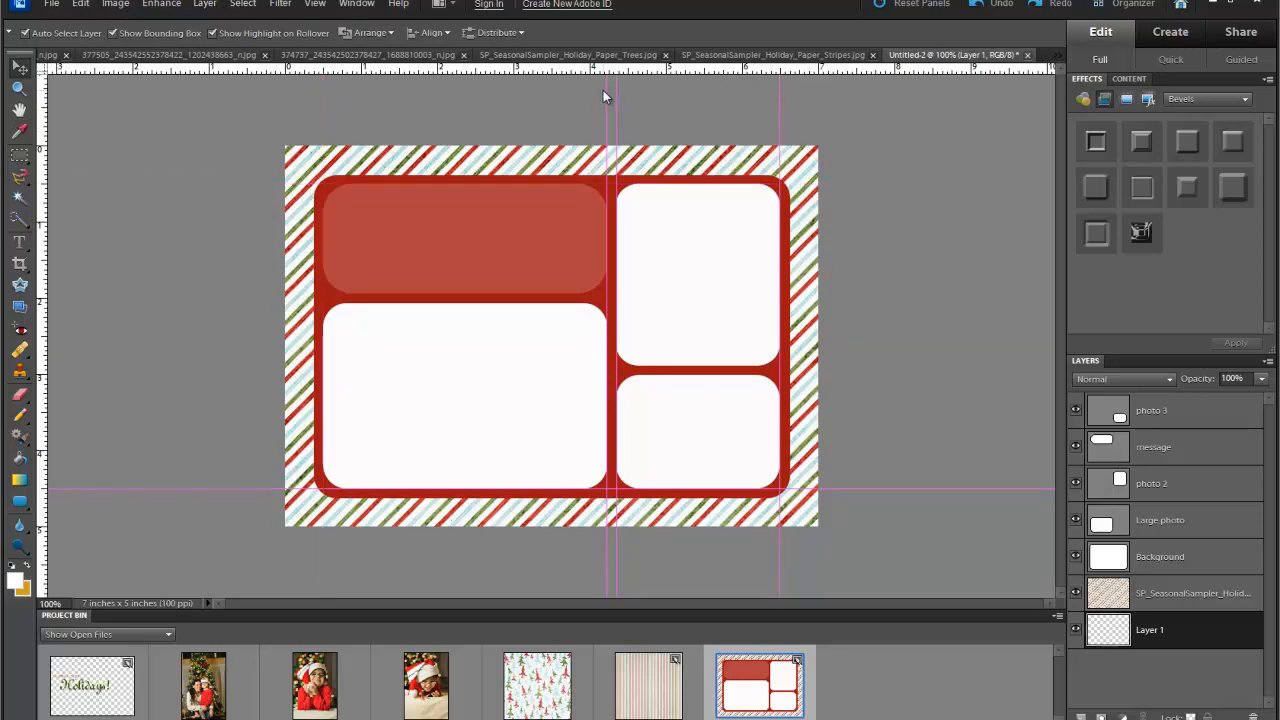
pyautogui.moveTo(603, 95); pyautogui.dragTo(42, 95)
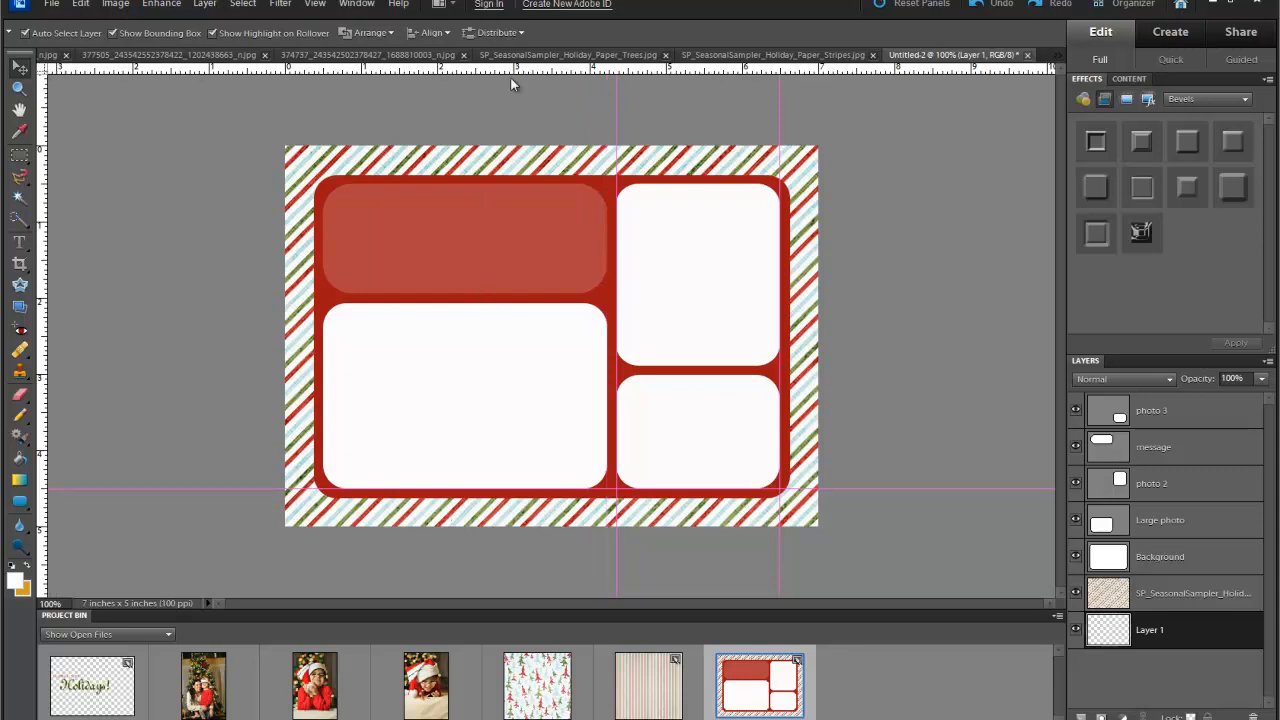
pyautogui.moveTo(152, 75); pyautogui.dragTo(41, 74)
pyautogui.moveTo(780, 105); pyautogui.dragTo(41, 87)
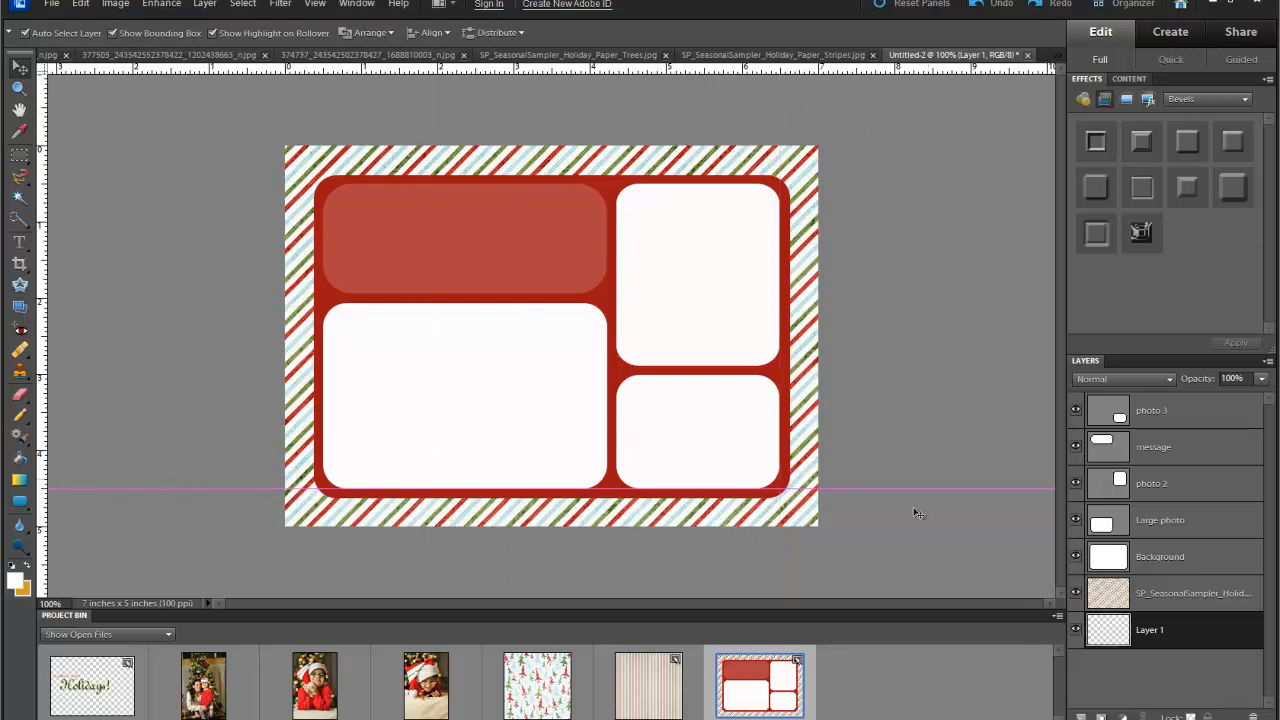
pyautogui.moveTo(847, 493); pyautogui.dragTo(763, 72)
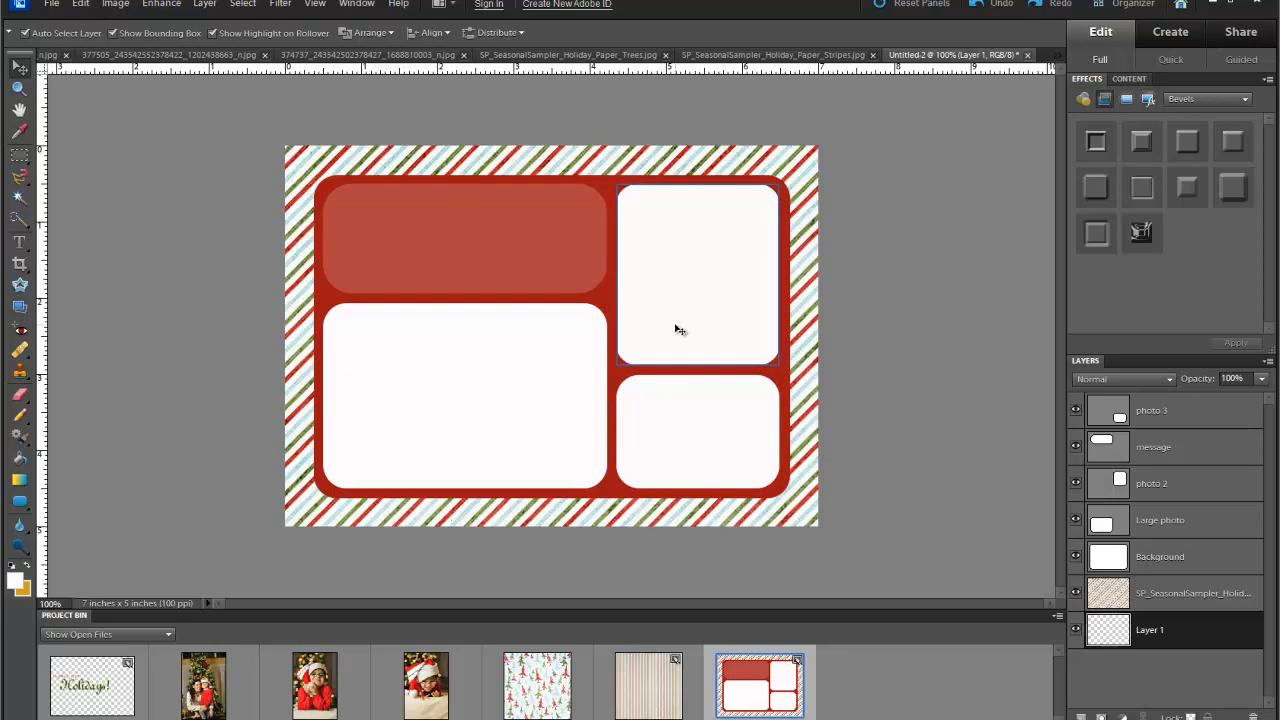
# - Shorten the photo 2 box by raising its bottom edge
pyautogui.click(675, 267)
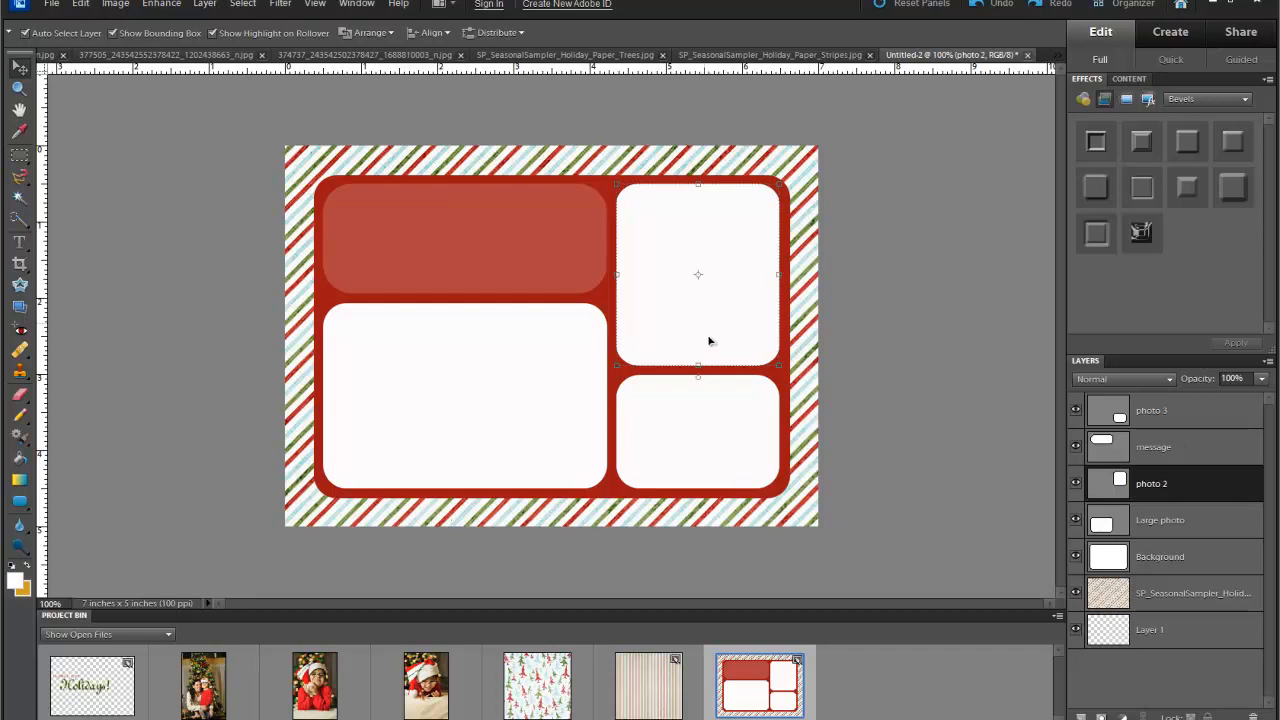
pyautogui.moveTo(699, 365); pyautogui.dragTo(699, 340)
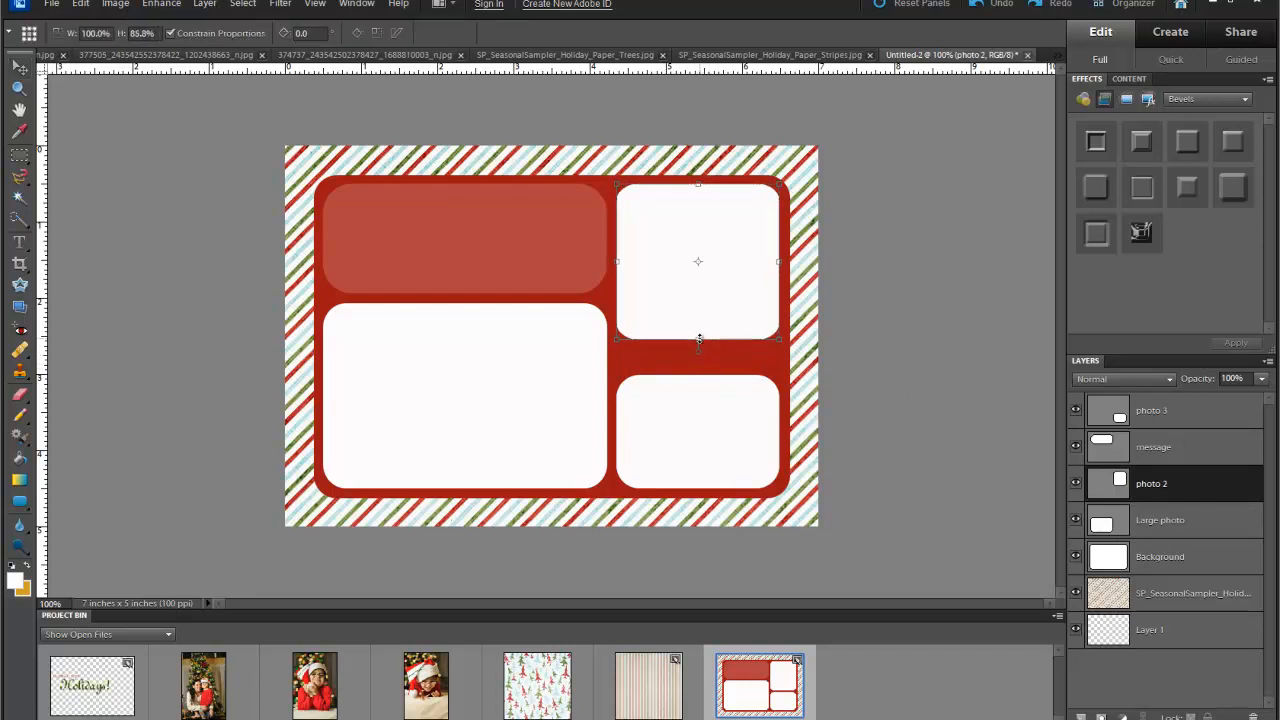
pyautogui.moveTo(698, 340); pyautogui.dragTo(794, 364)
pyautogui.press('Return')
# - Stretch the photo 3 box upward with its angle reset to 0
pyautogui.click(720, 397)
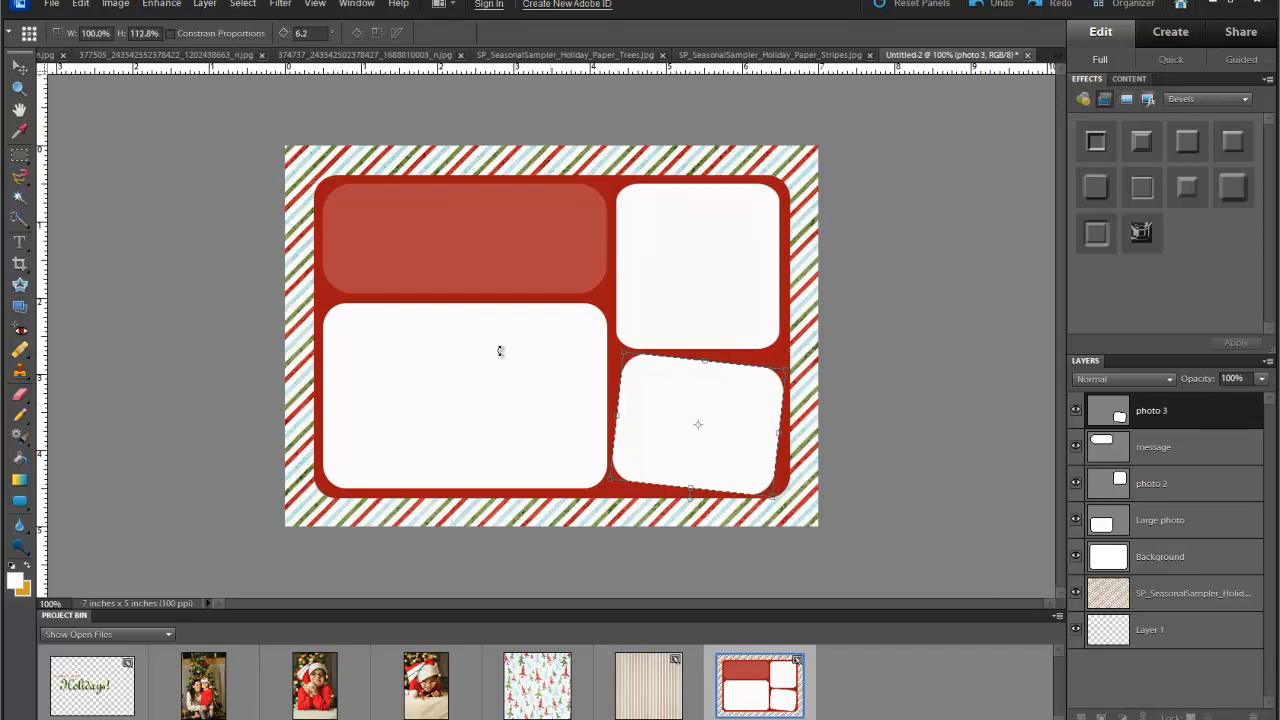
pyautogui.click(298, 34)
pyautogui.write('0')
pyautogui.click(738, 495)
pyautogui.click(958, 370)
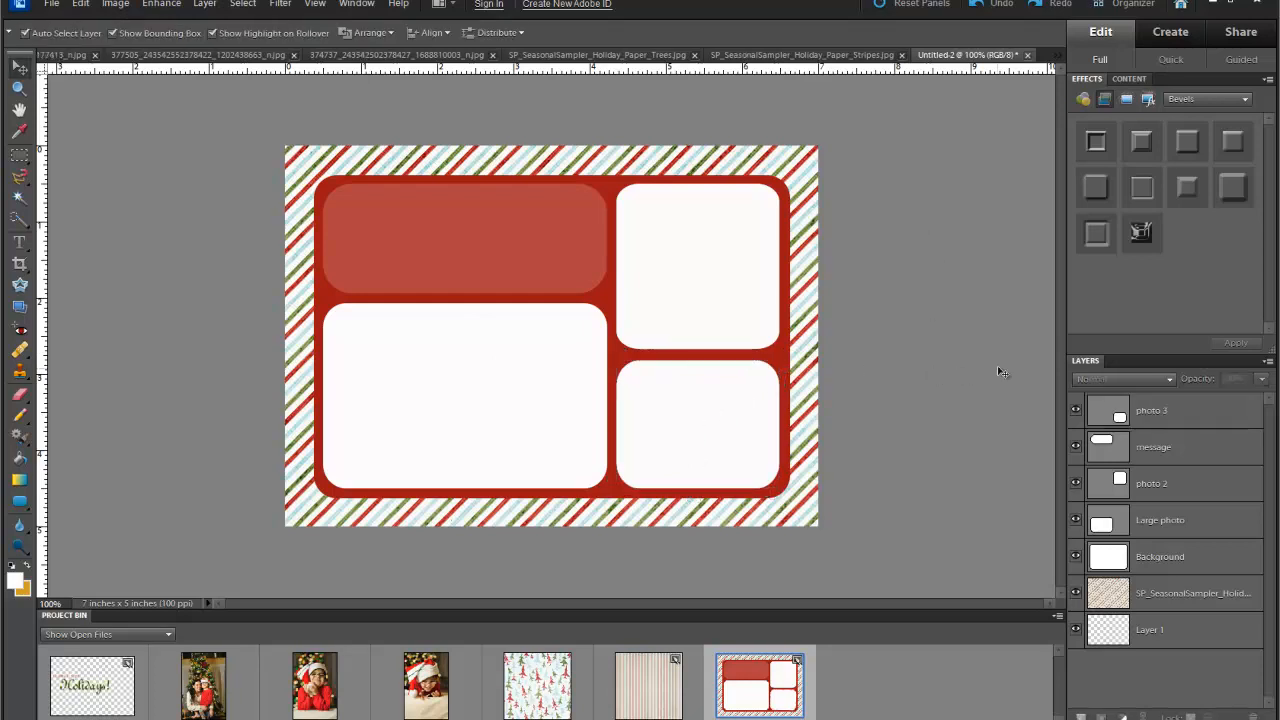
pyautogui.click(1151, 411)
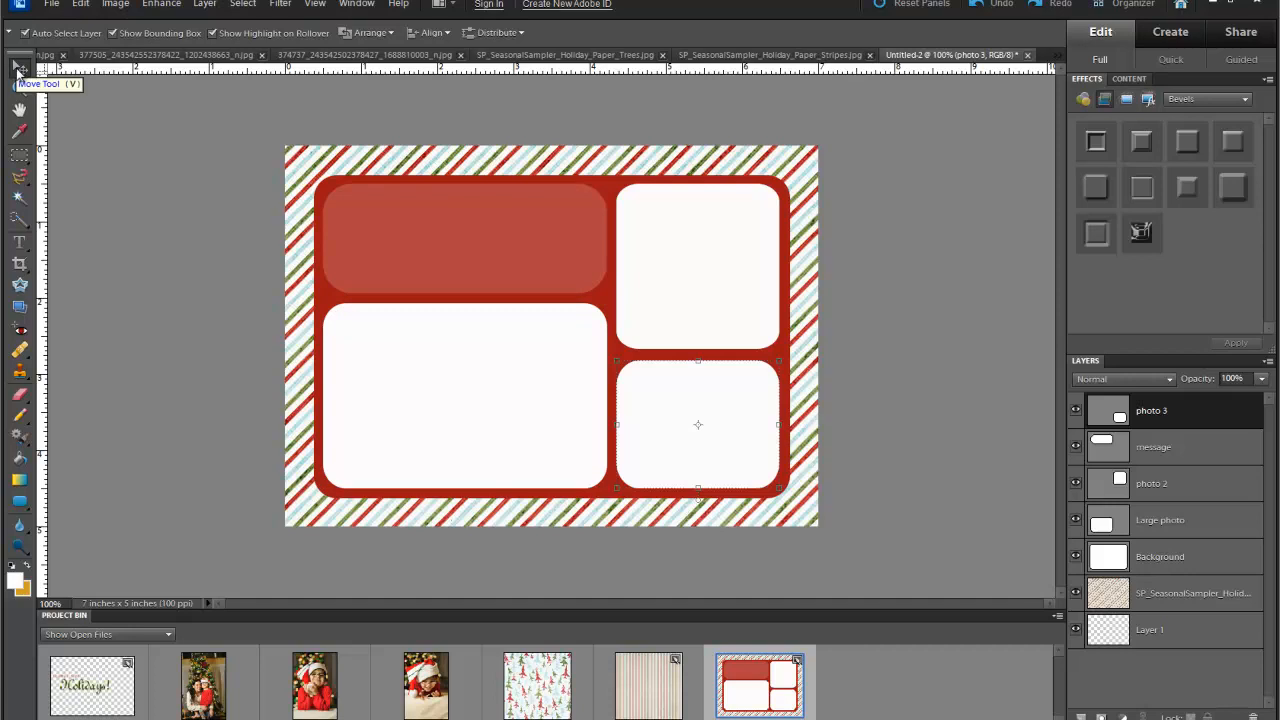
# - Drag the Christmas tree family photo from the Project Bin onto the card above Large photo
pyautogui.click(512, 407)
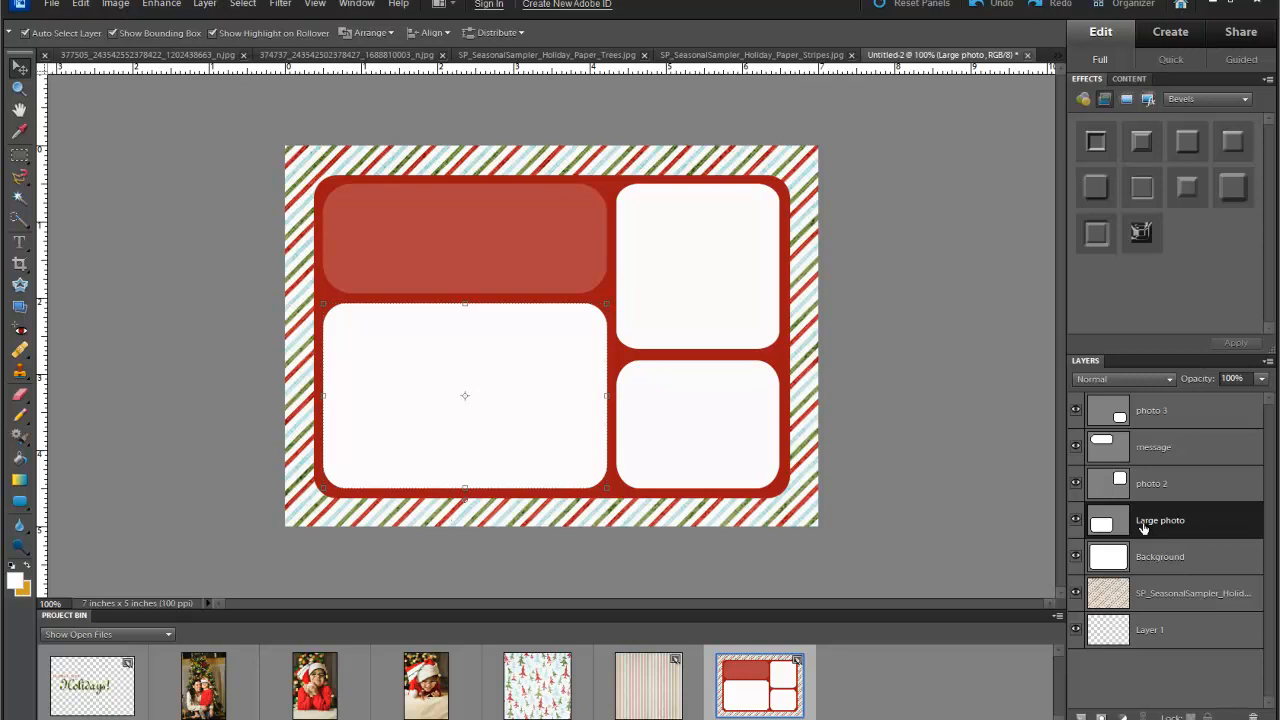
pyautogui.click(196, 707)
pyautogui.moveTo(196, 707); pyautogui.dragTo(356, 331)
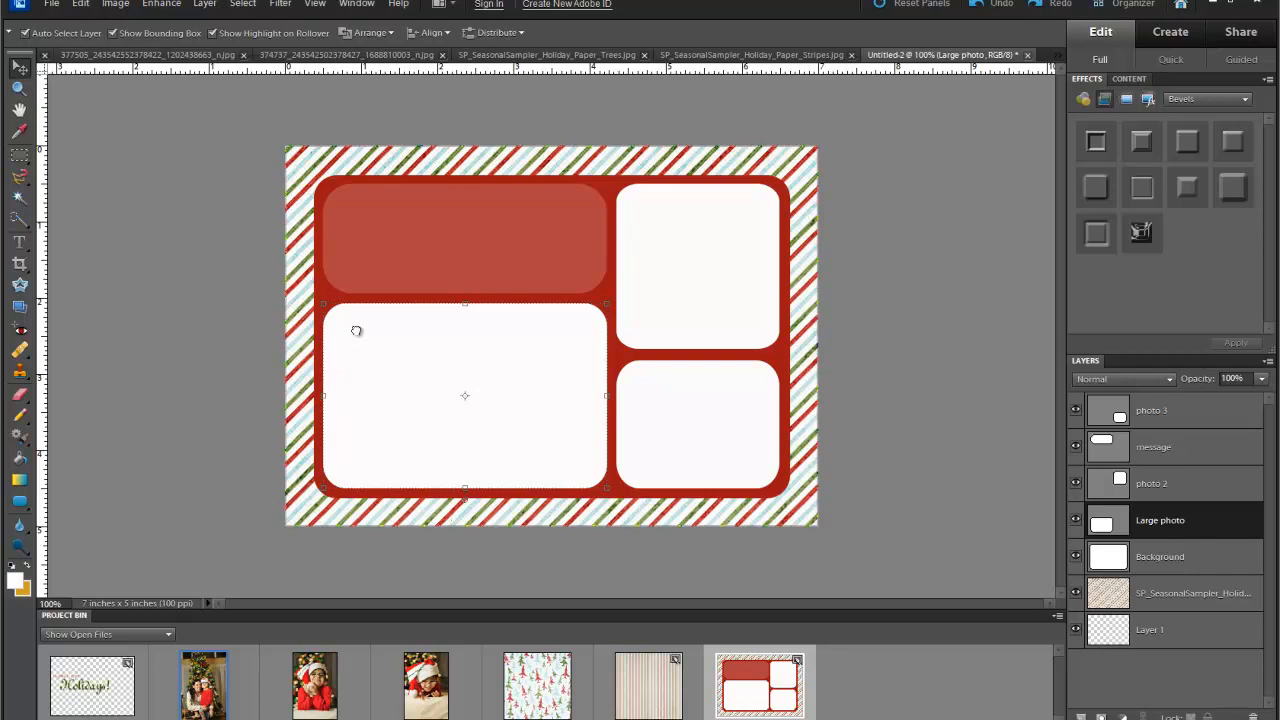
pyautogui.moveTo(356, 331); pyautogui.dragTo(356, 331)
pyautogui.moveTo(264, 262); pyautogui.dragTo(266, 265)
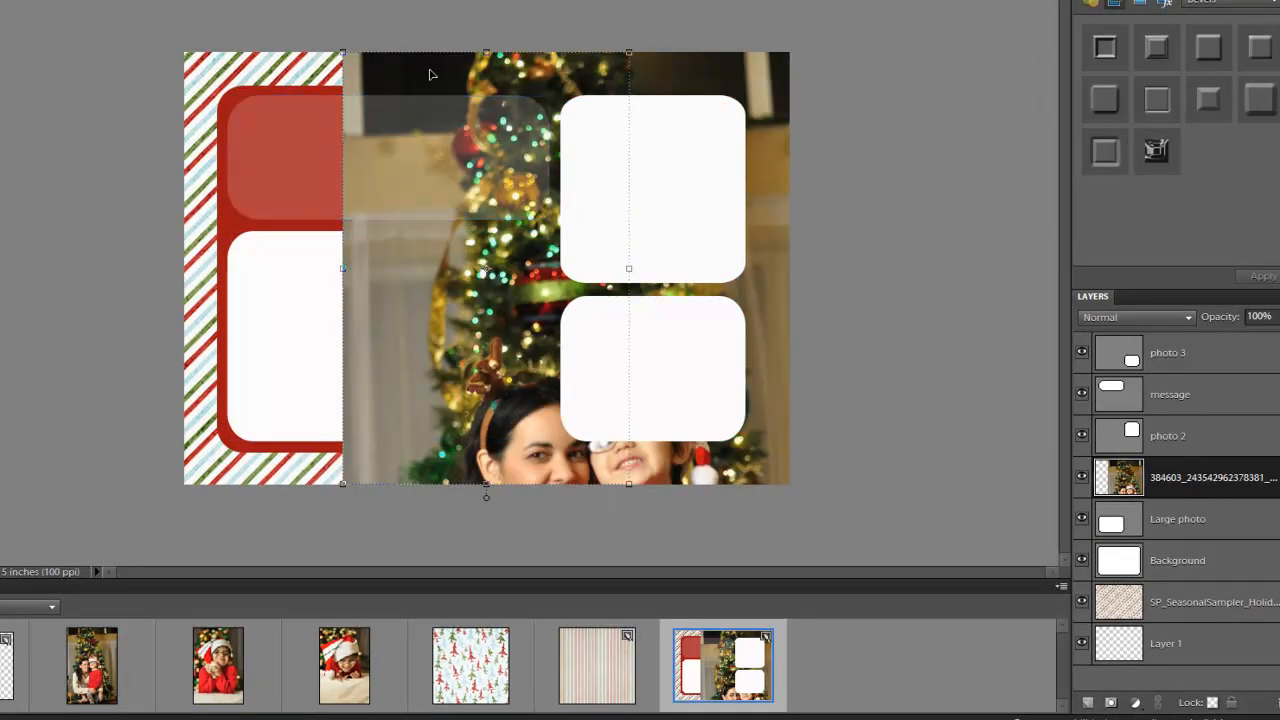
pyautogui.moveTo(387, 399); pyautogui.dragTo(218, 284)
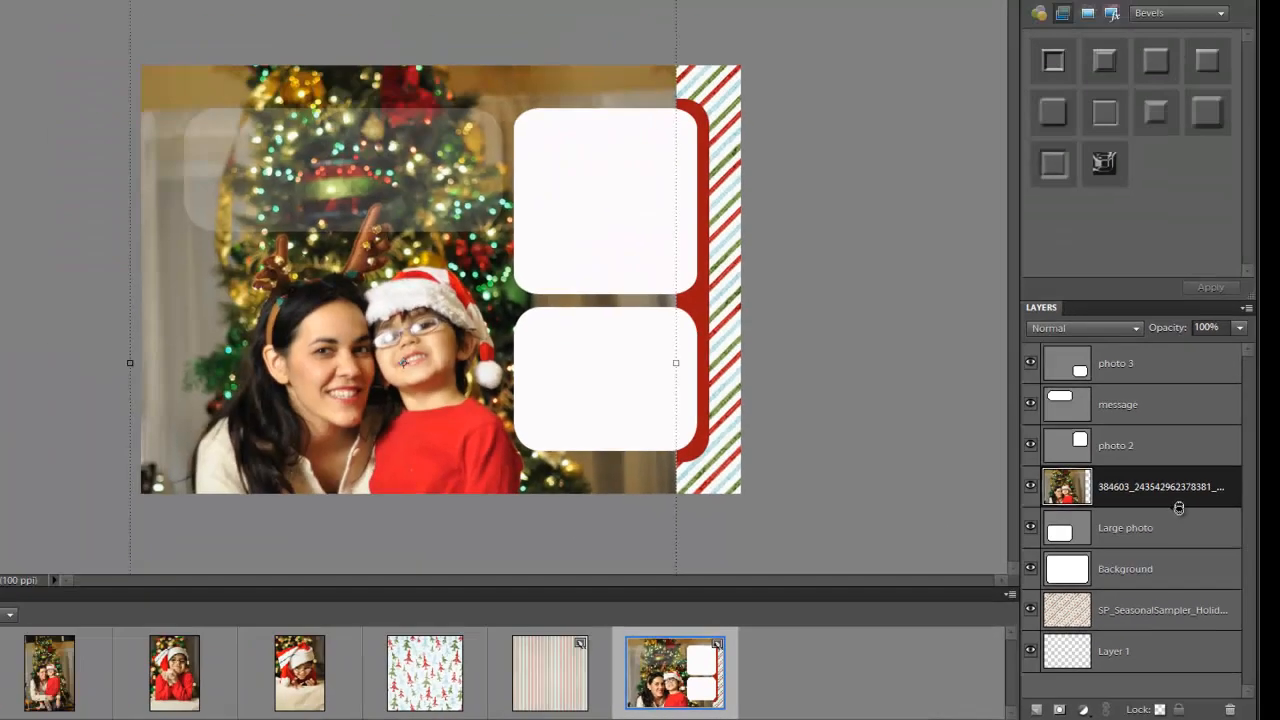
# - Clip the family photo to the Large photo frame and position it inside
pyautogui.keyDown('alt'); pyautogui.click(1116, 375); pyautogui.keyUp('alt')
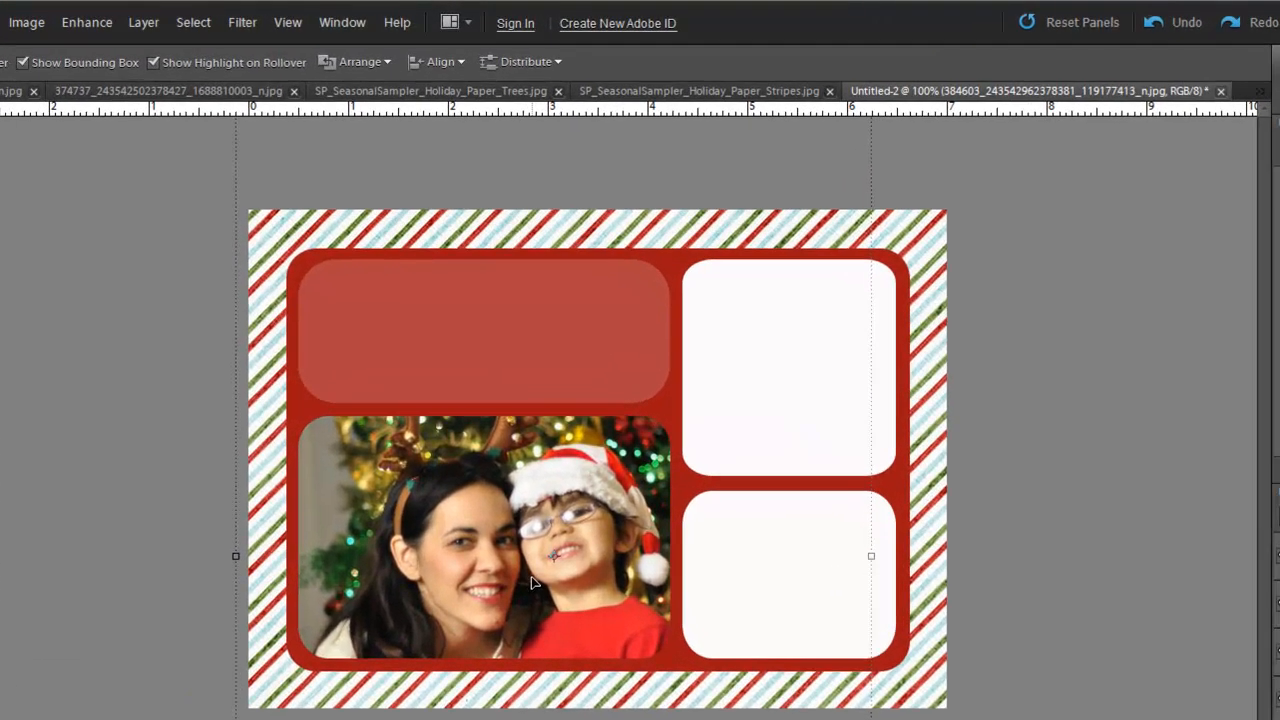
pyautogui.moveTo(507, 430); pyautogui.dragTo(492, 413)
pyautogui.moveTo(511, 560); pyautogui.dragTo(494, 590)
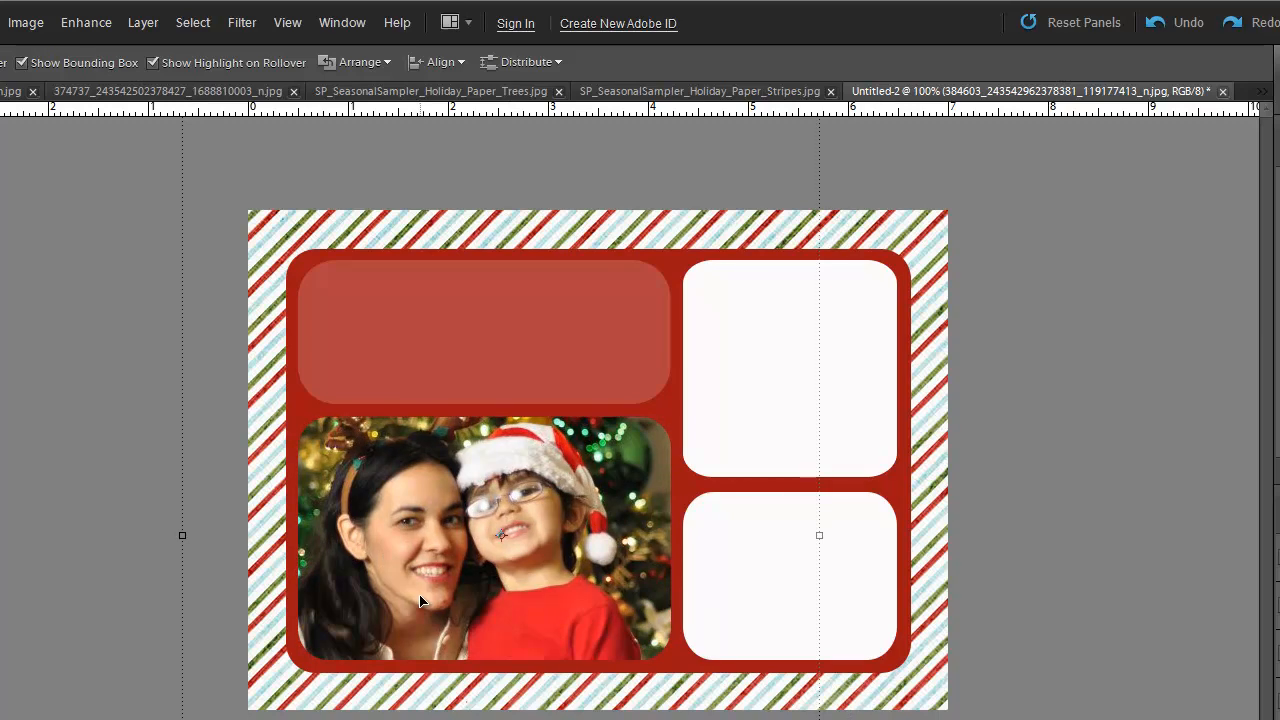
# - Scale the family photo to about 75.6% and place both faces within the frame
pyautogui.hotkey('ctrl', 't')
pyautogui.click(75, 64)
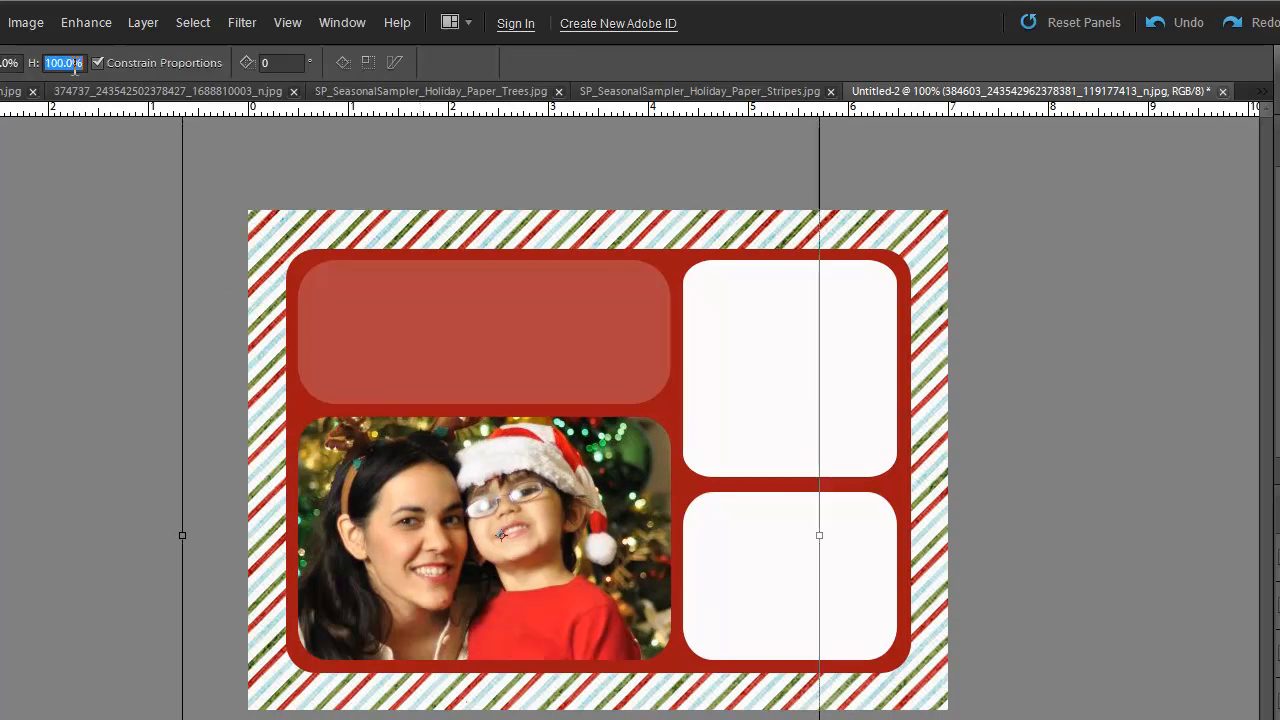
pyautogui.press('Down')
pyautogui.press('Down')
pyautogui.press('Down')
pyautogui.press('Down')
pyautogui.press('Down')
pyautogui.press('Down')
pyautogui.press('Down')
pyautogui.press('Down')
pyautogui.press('Down')
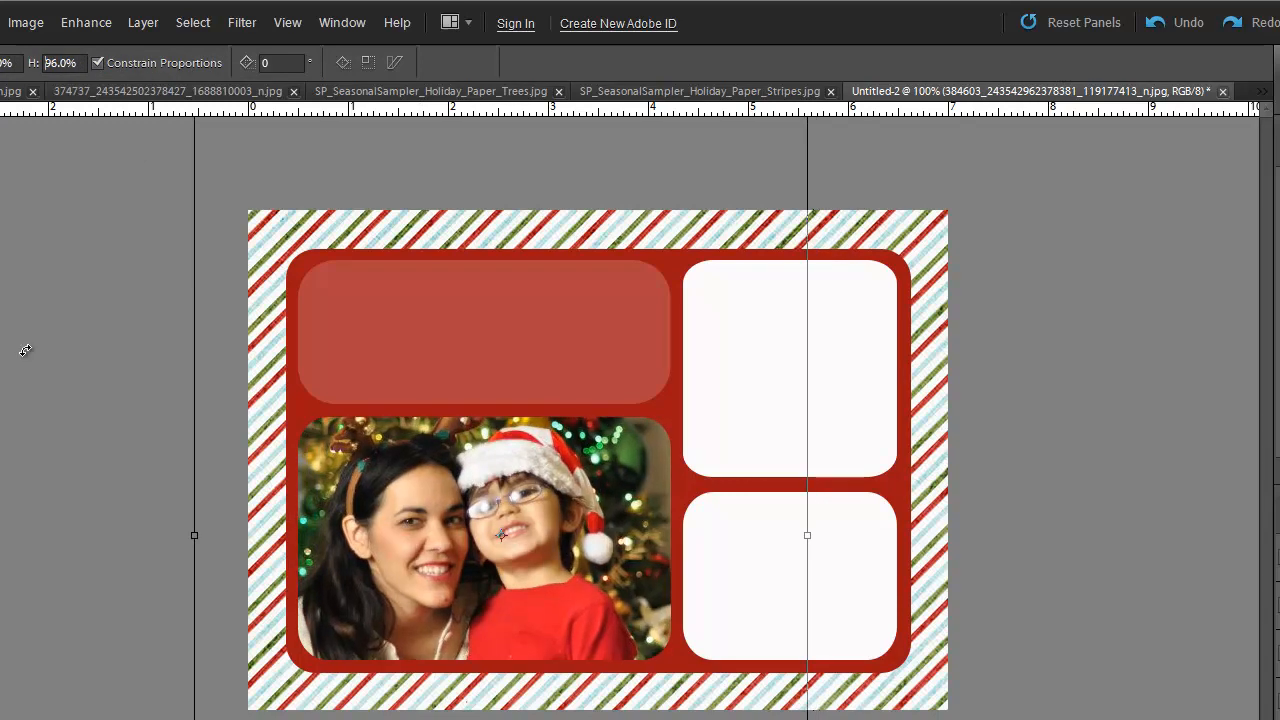
pyautogui.press('Down')
pyautogui.press('Down')
pyautogui.press('Down')
pyautogui.press('Down')
pyautogui.press('Down')
pyautogui.press('Down')
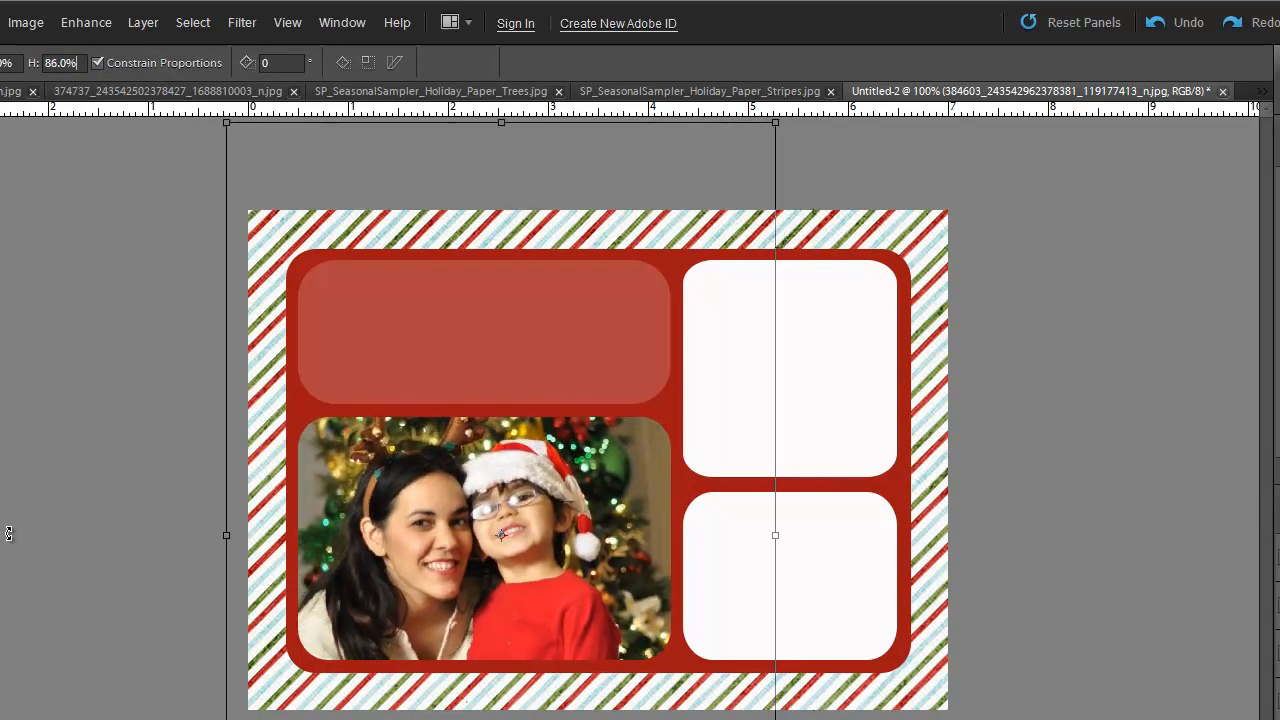
pyautogui.moveTo(541, 524); pyautogui.dragTo(537, 578)
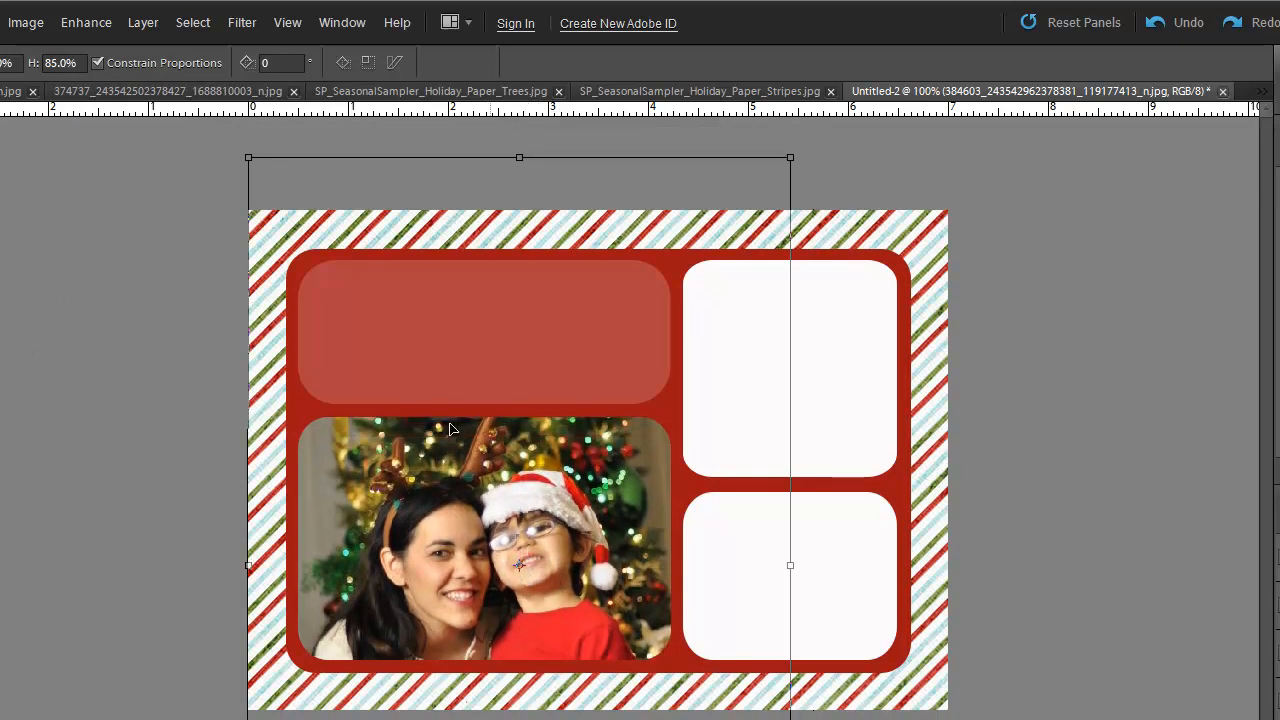
pyautogui.moveTo(247, 157); pyautogui.dragTo(335, 323)
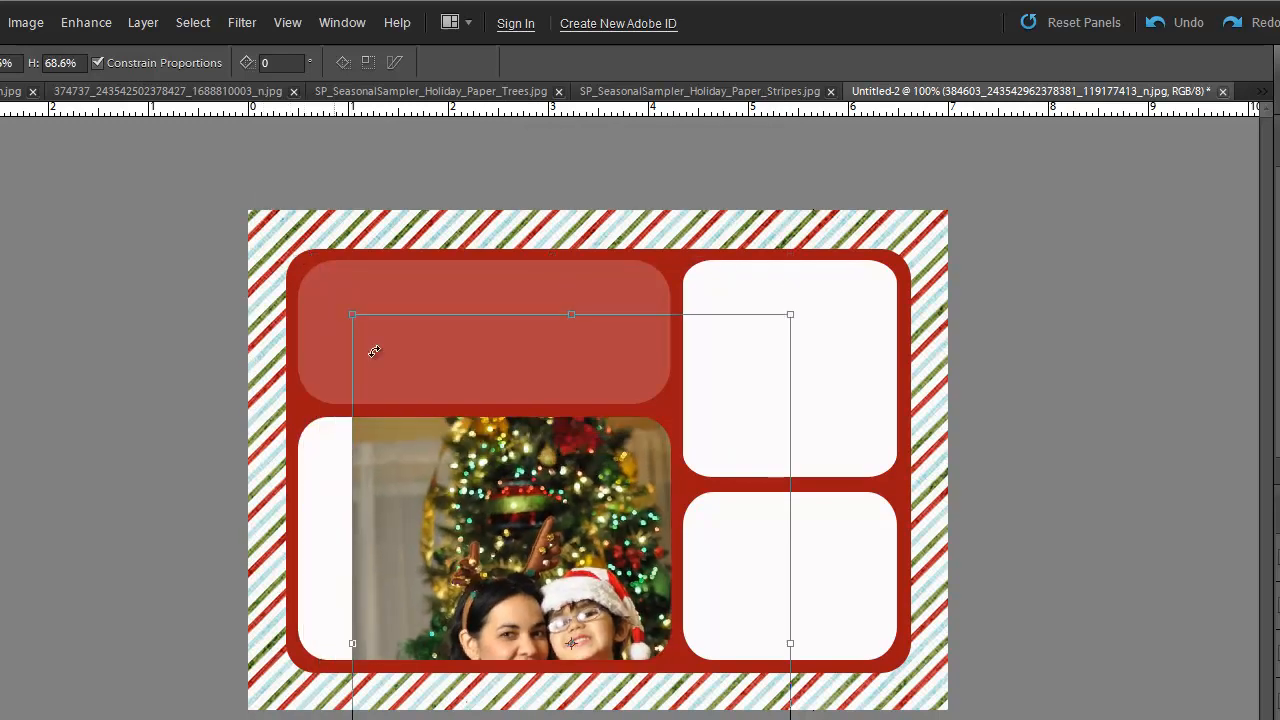
pyautogui.moveTo(508, 504); pyautogui.dragTo(440, 402)
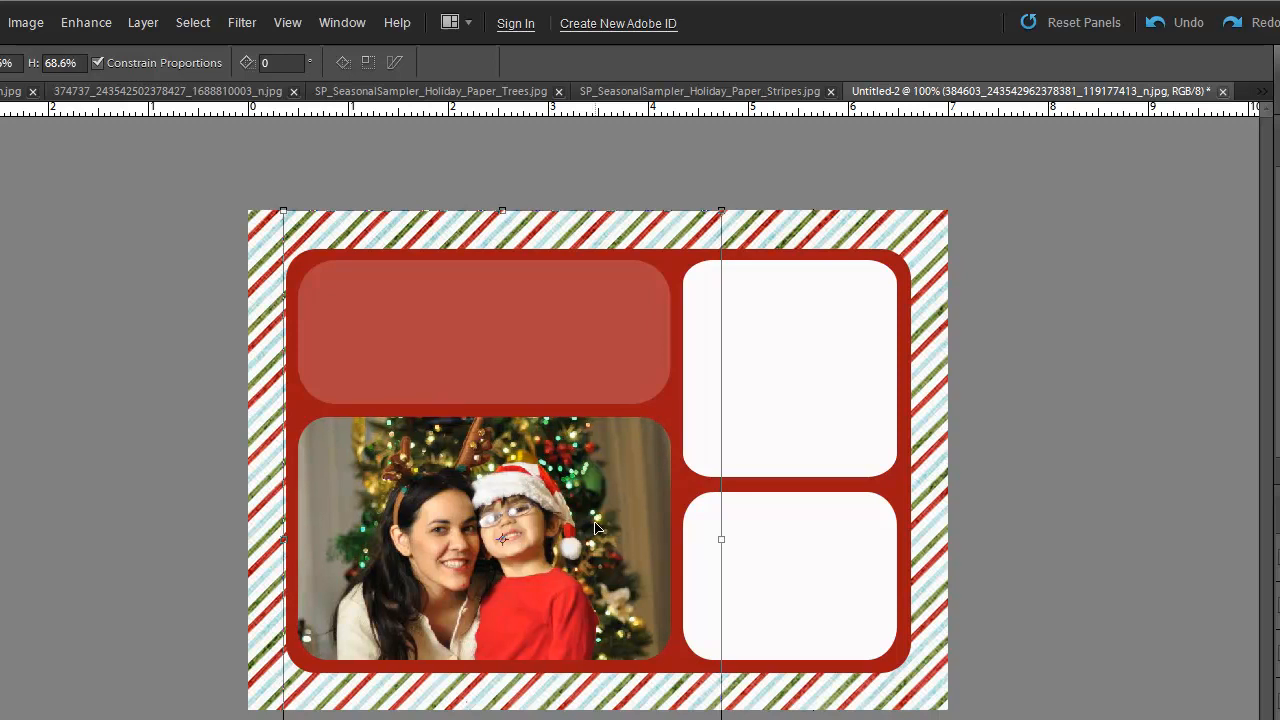
pyautogui.click(64, 62)
pyautogui.press('Up')
pyautogui.press('Up')
pyautogui.press('Up')
pyautogui.press('Up')
pyautogui.press('Up')
pyautogui.press('Up')
pyautogui.press('Up')
pyautogui.press('Up')
pyautogui.press('Up')
pyautogui.press('Up')
pyautogui.press('Up')
pyautogui.press('Up')
pyautogui.moveTo(488, 580); pyautogui.dragTo(489, 584)
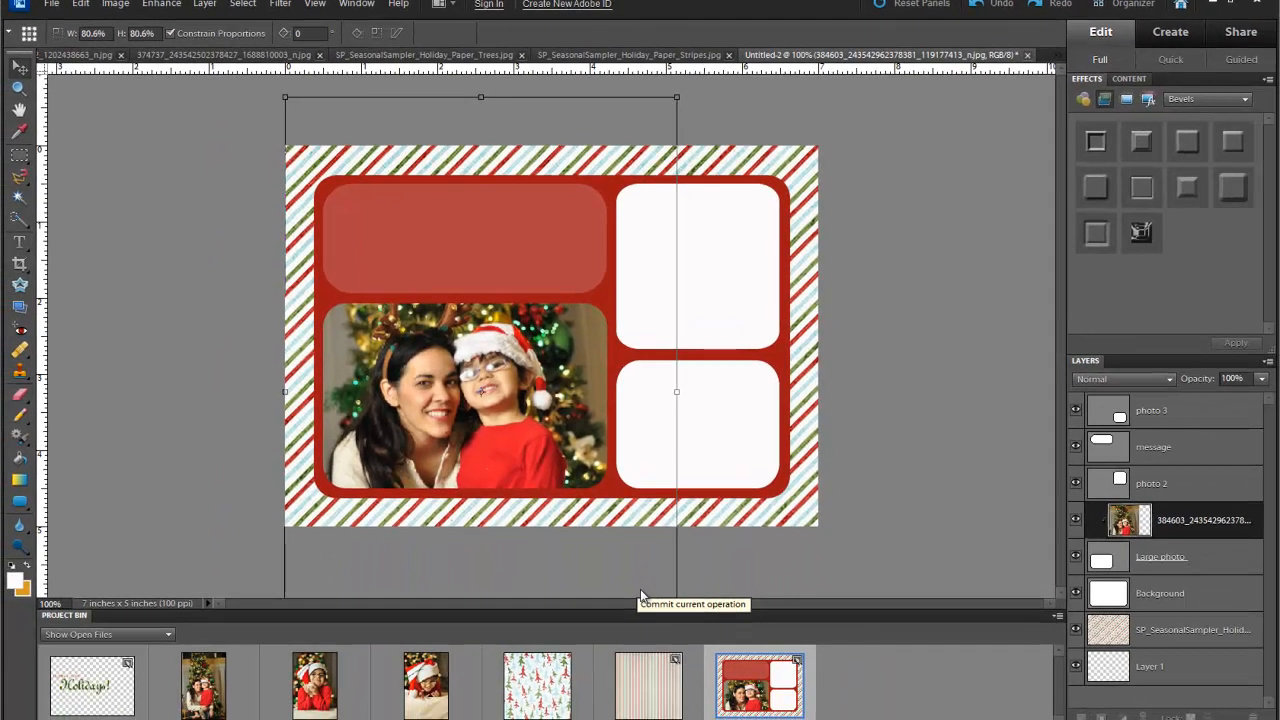
pyautogui.click(642, 593)
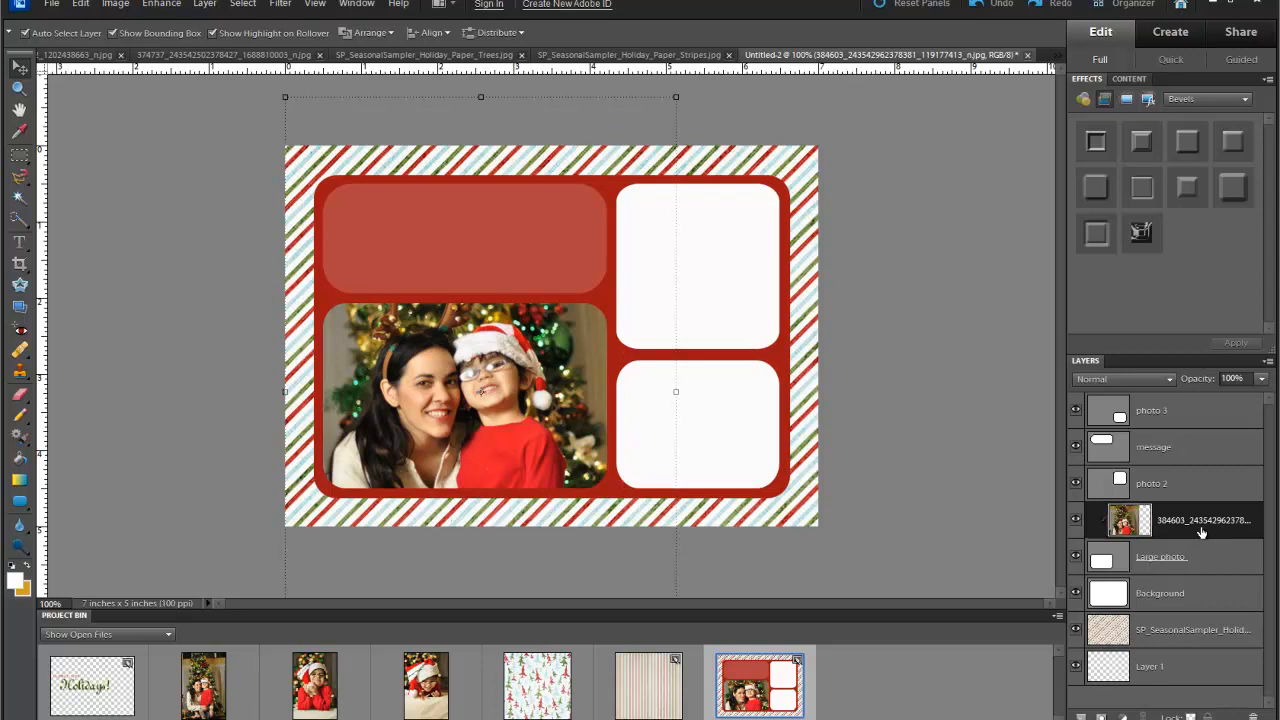
# - Place the third Project Bin photo of the boy above photo 2 and clip it to that frame
pyautogui.click(1177, 484)
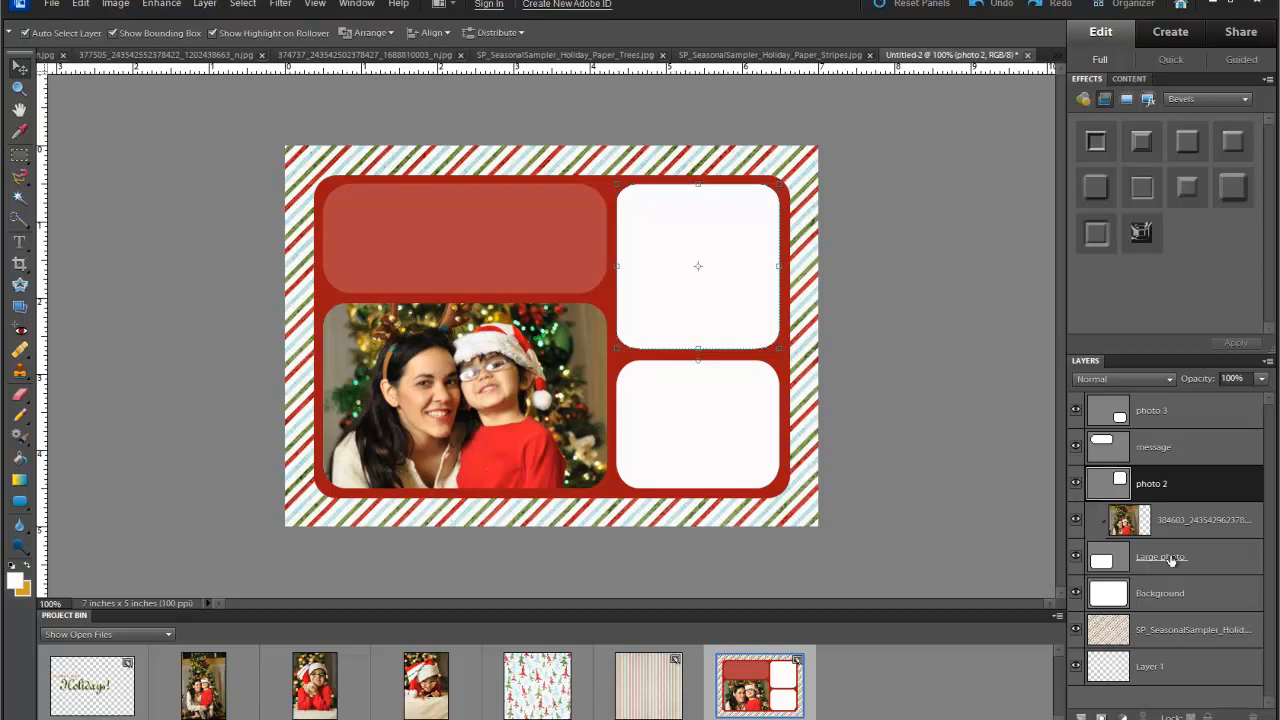
pyautogui.click(318, 704)
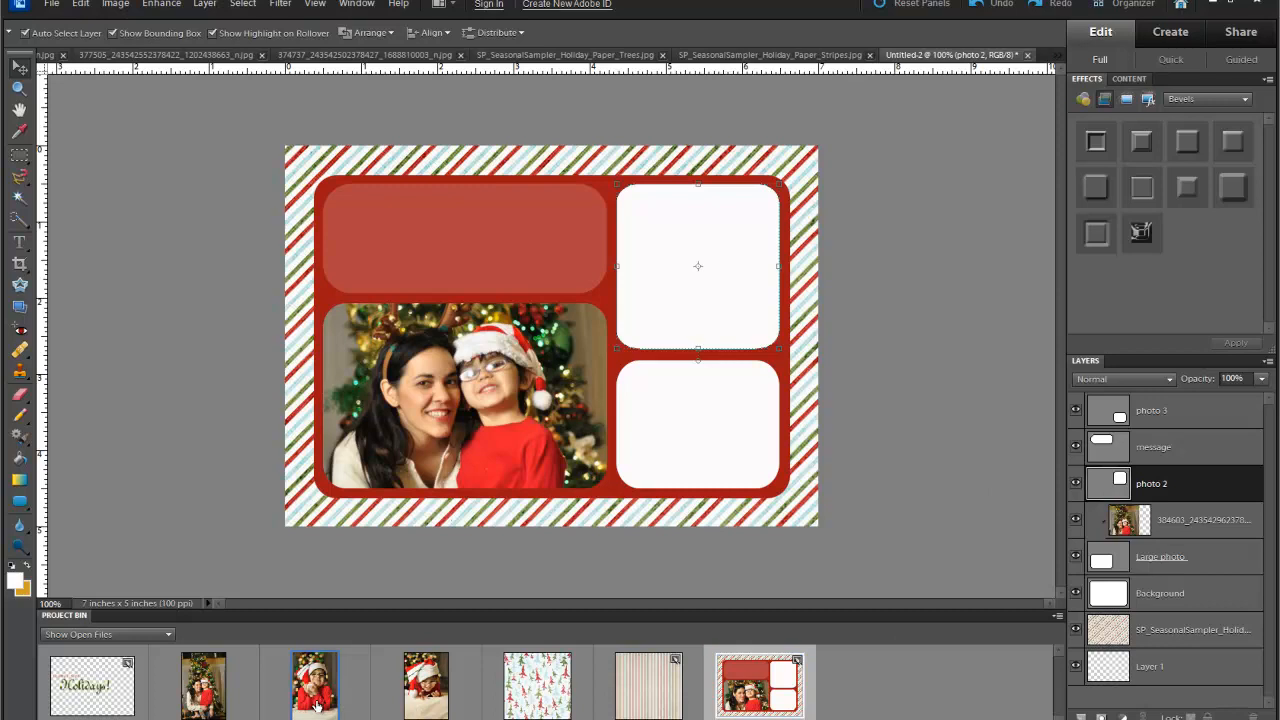
pyautogui.moveTo(318, 704); pyautogui.dragTo(665, 260)
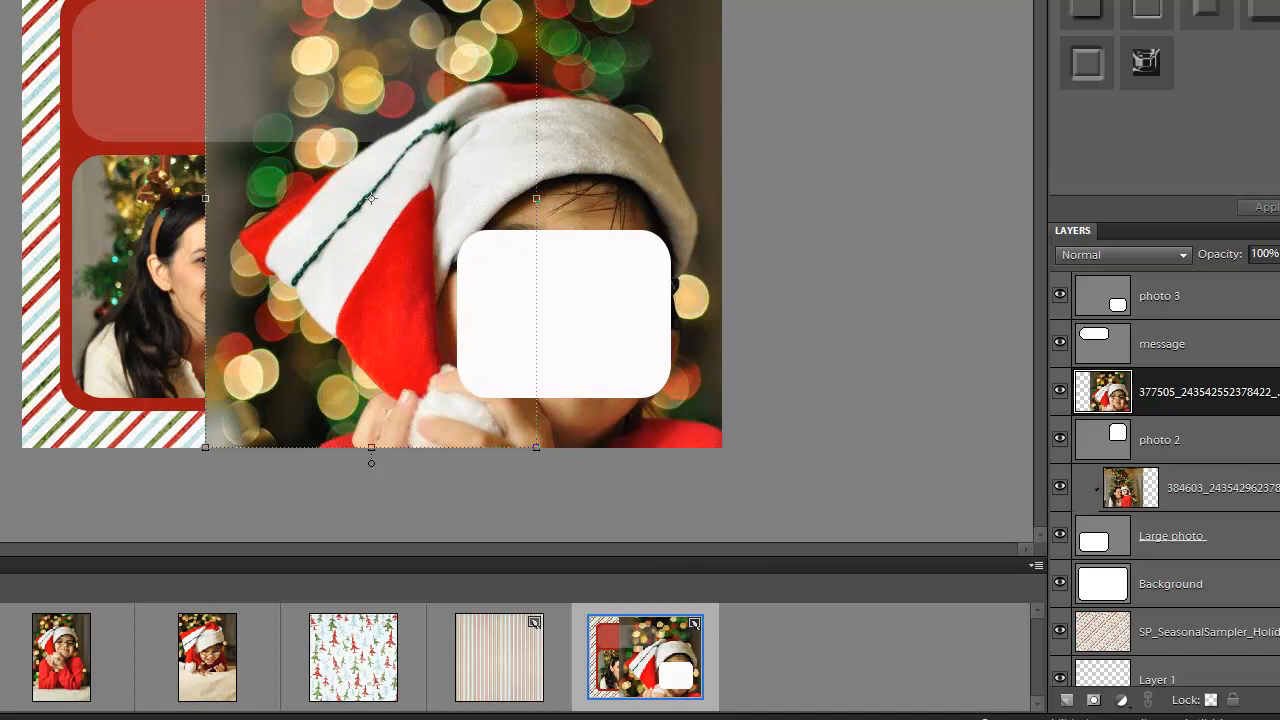
pyautogui.keyDown('alt'); pyautogui.click(1230, 416); pyautogui.keyUp('alt')
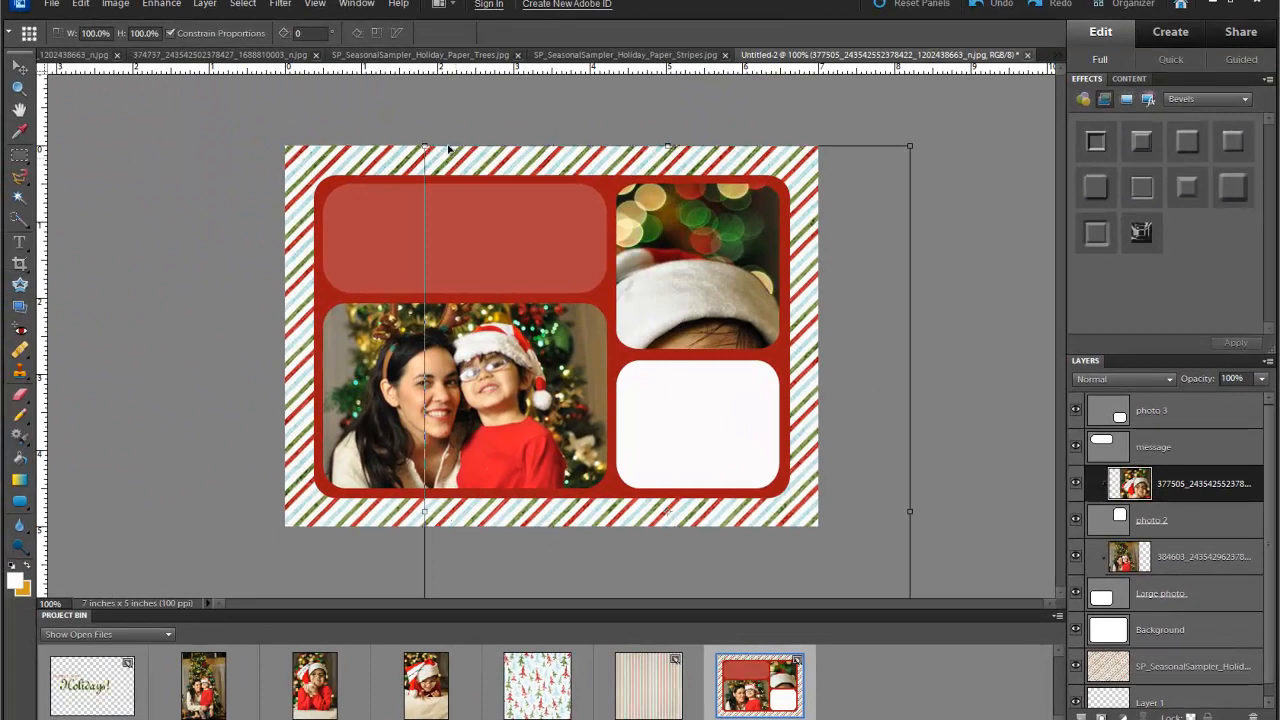
# - Scale the boy photo down to 35.8% and centre him in the top-right frame
pyautogui.moveTo(424, 146); pyautogui.dragTo(534, 312)
pyautogui.moveTo(663, 330); pyautogui.dragTo(616, 136)
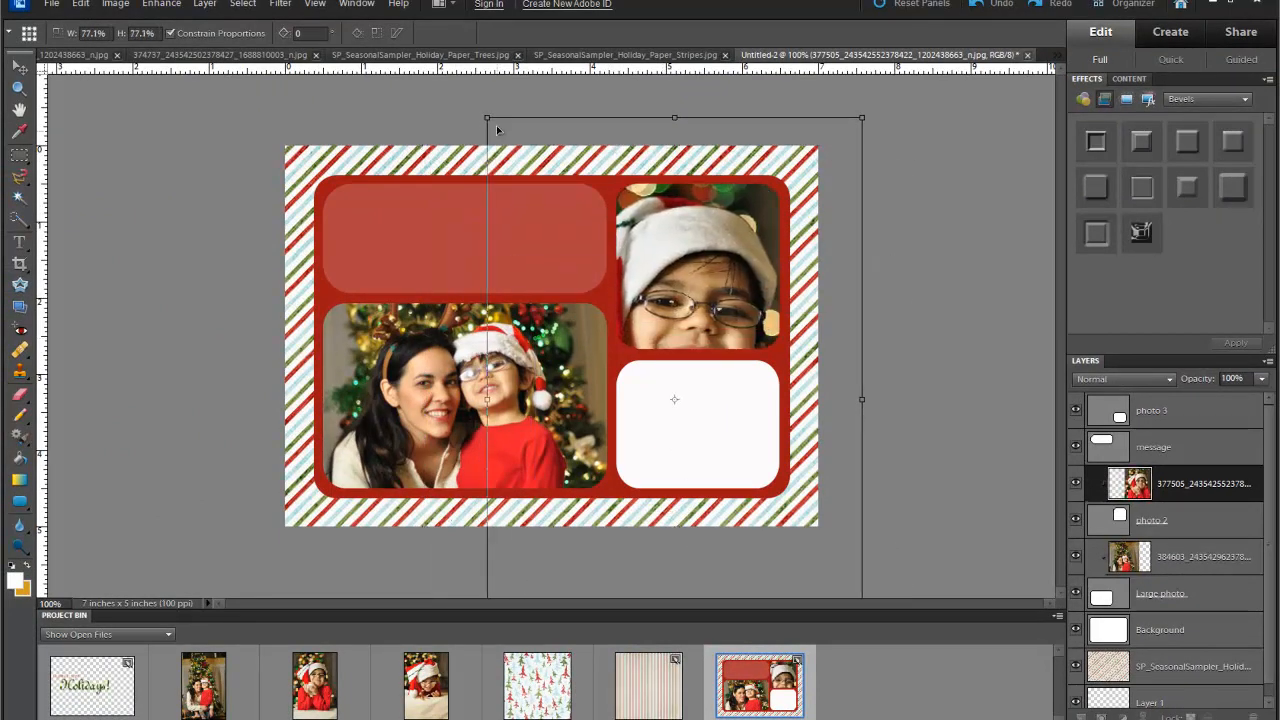
pyautogui.moveTo(487, 117); pyautogui.dragTo(615, 182)
pyautogui.moveTo(650, 240); pyautogui.dragTo(630, 232)
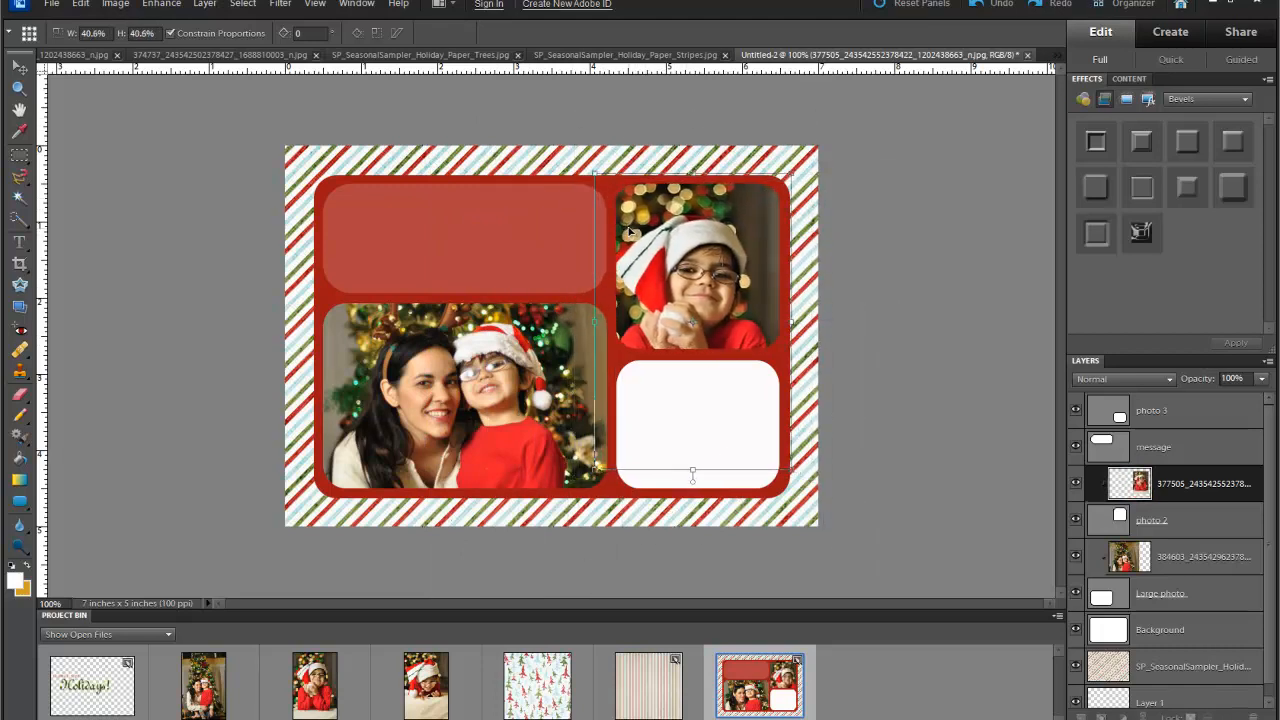
pyautogui.moveTo(595, 174); pyautogui.dragTo(638, 201)
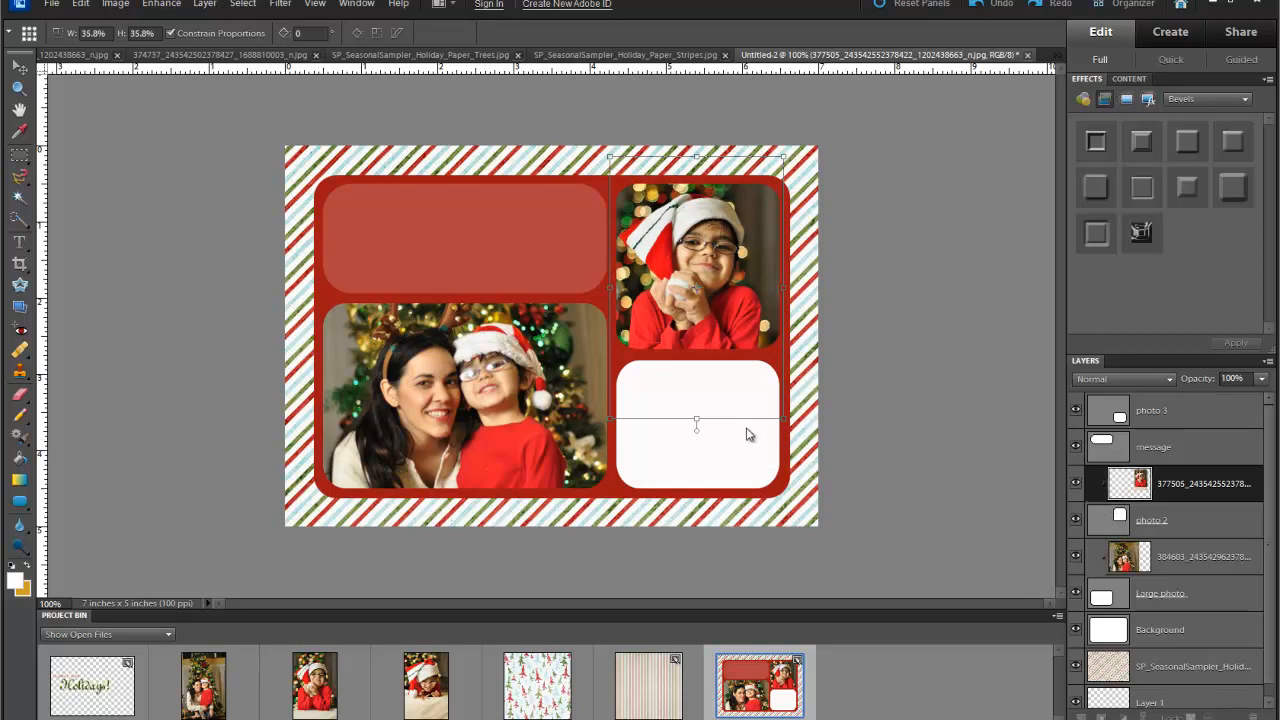
pyautogui.press('Return')
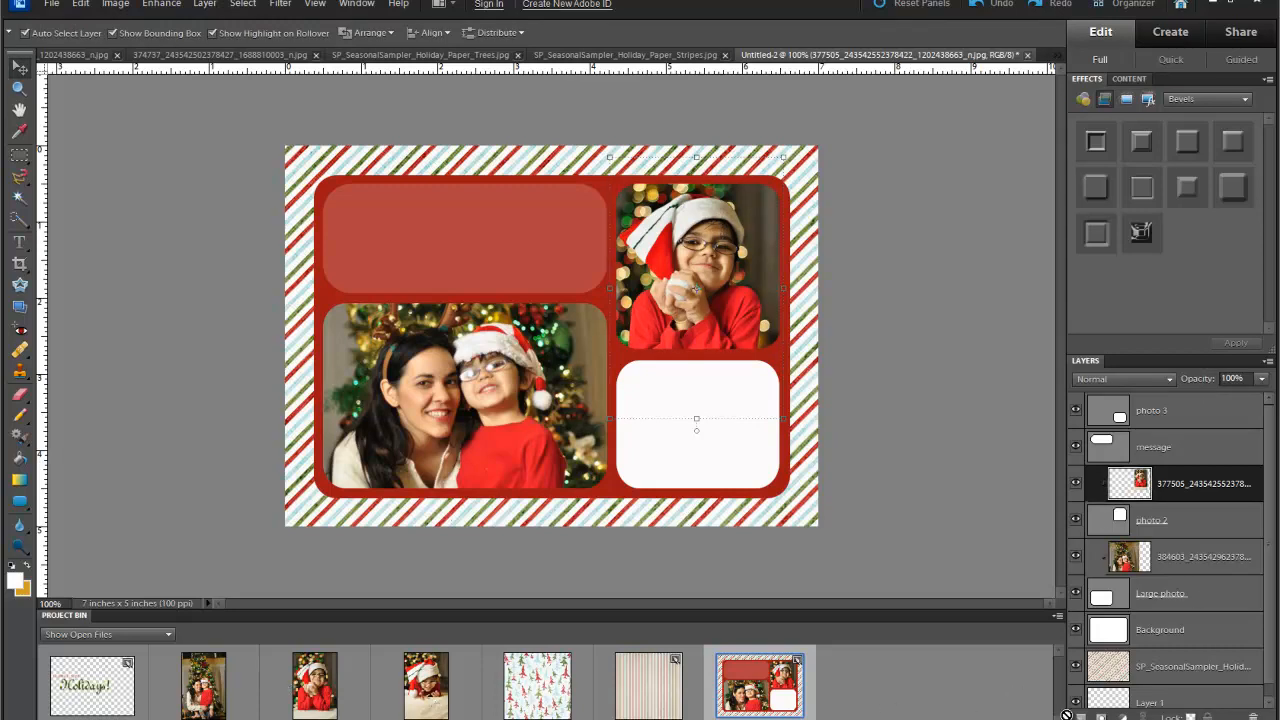
# - Place the fourth Project Bin photo of the boy above photo 3 and clip it to that frame
pyautogui.click(1155, 417)
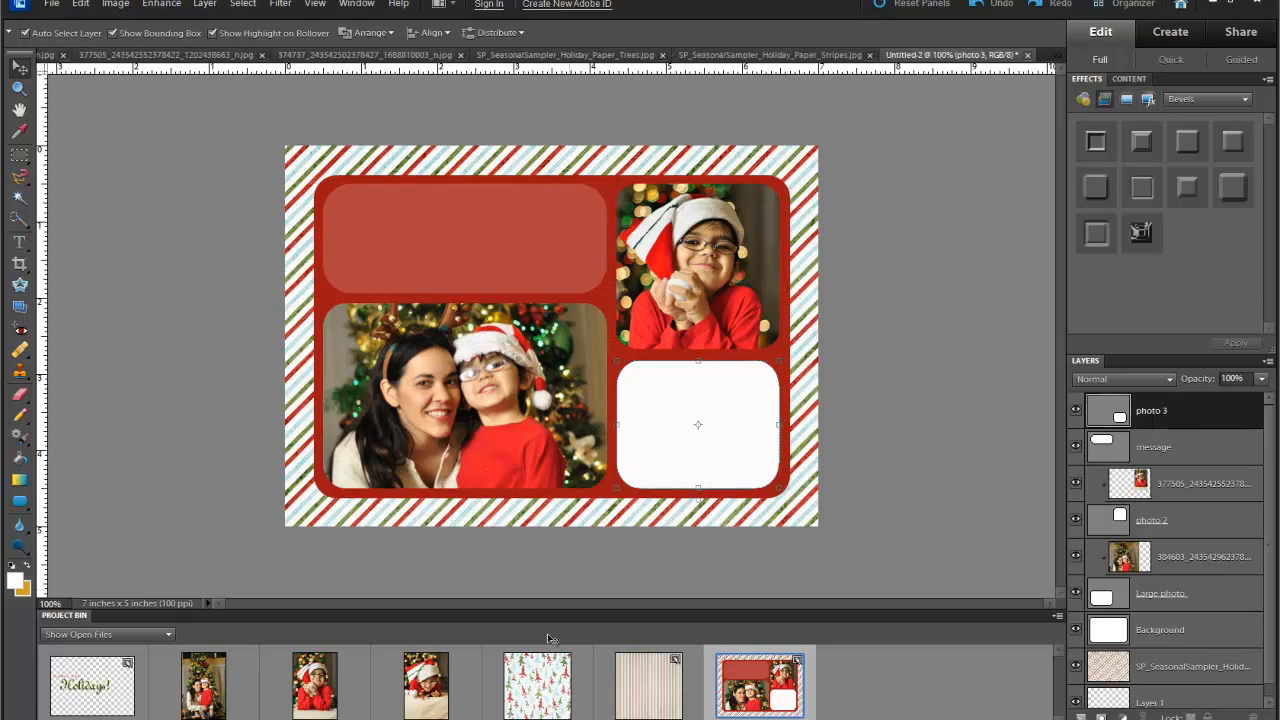
pyautogui.click(424, 706)
pyautogui.moveTo(424, 706); pyautogui.dragTo(632, 372)
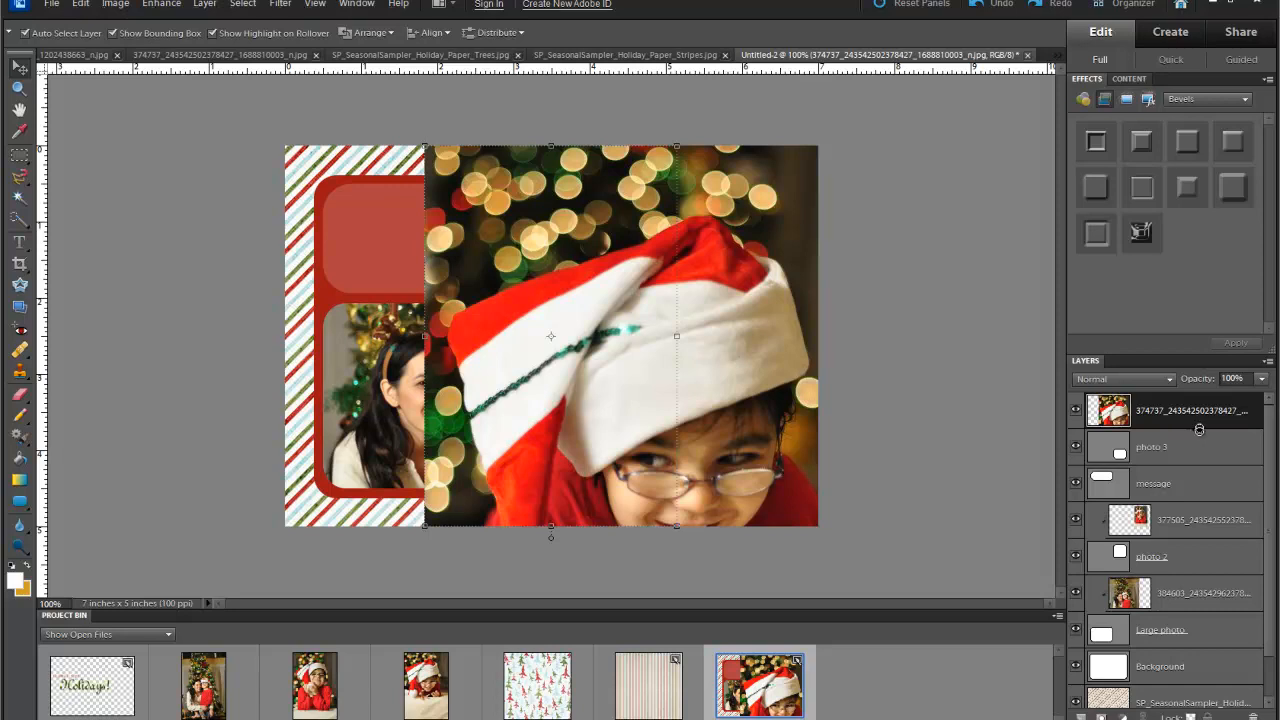
pyautogui.keyDown('alt'); pyautogui.click(1199, 429); pyautogui.keyUp('alt')
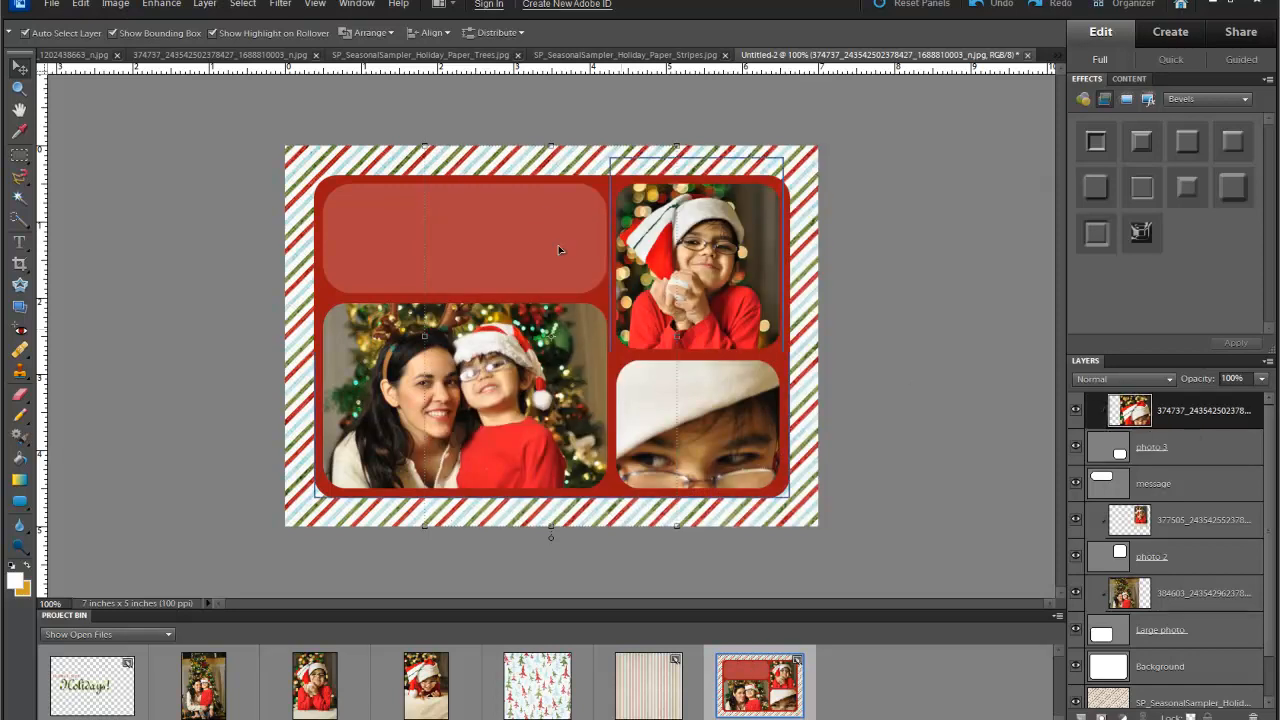
# - Shrink the boy photo to about 40% with proportions restored and fit it in the lower-right frame
pyautogui.moveTo(425, 146); pyautogui.dragTo(666, 388)
pyautogui.moveTo(696, 436); pyautogui.dragTo(639, 345)
pyautogui.moveTo(598, 302); pyautogui.dragTo(632, 351)
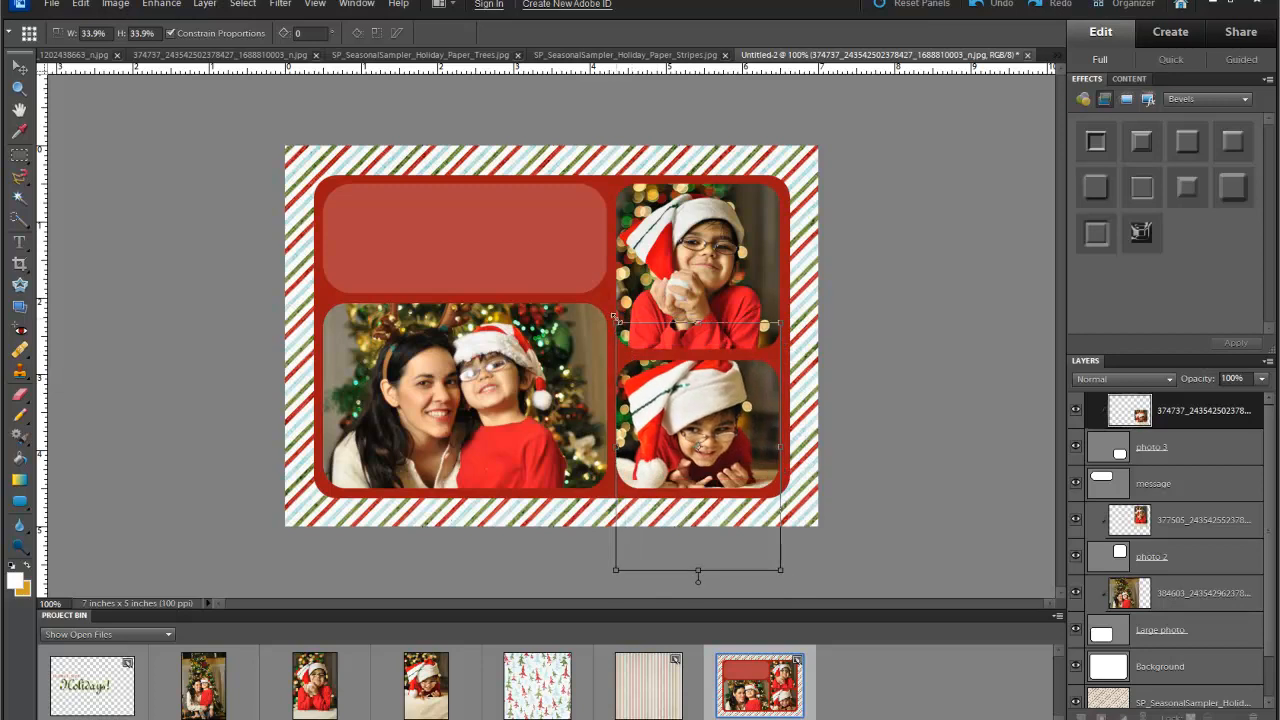
pyautogui.moveTo(735, 458); pyautogui.dragTo(733, 452)
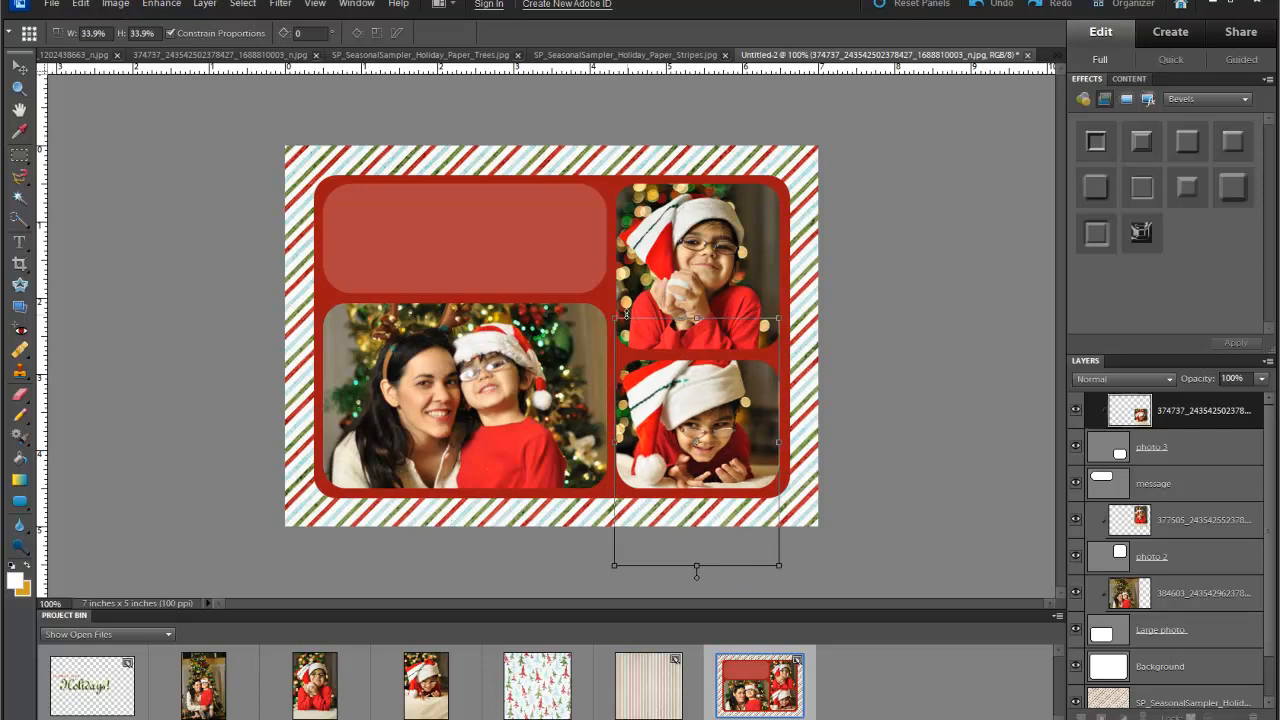
pyautogui.moveTo(613, 318); pyautogui.dragTo(613, 393)
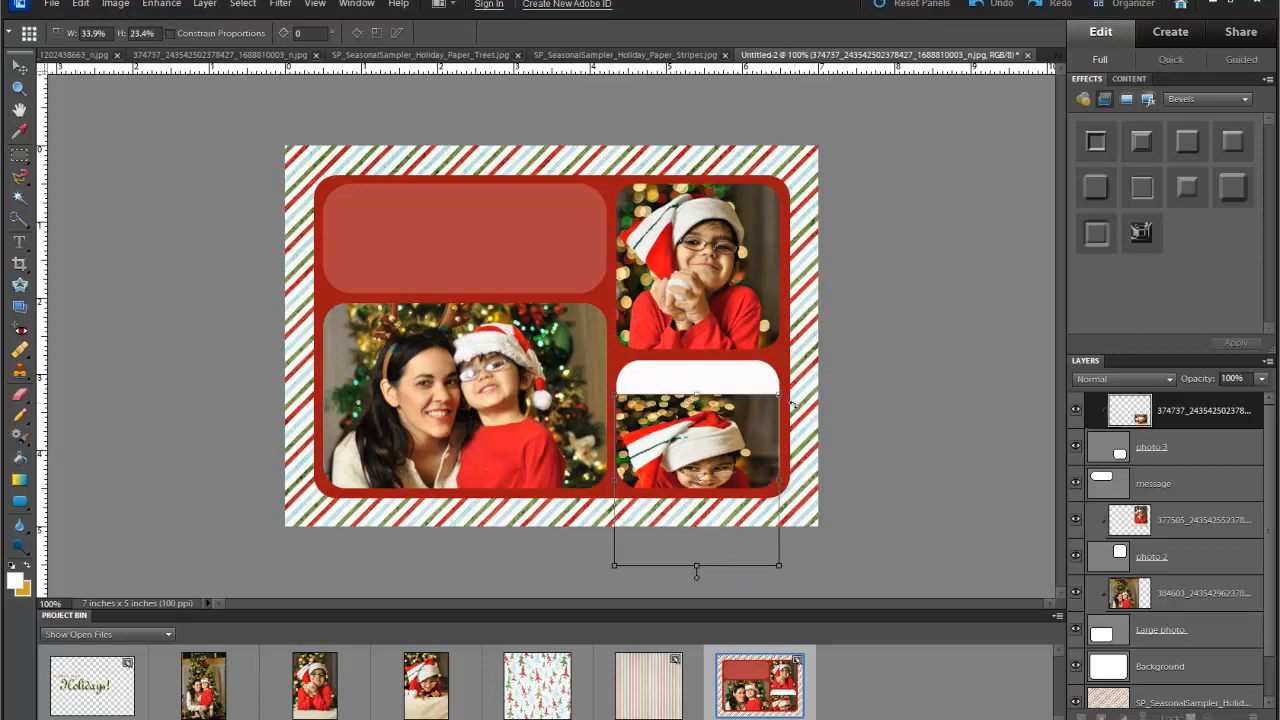
pyautogui.click(171, 34)
pyautogui.moveTo(670, 420); pyautogui.dragTo(671, 390)
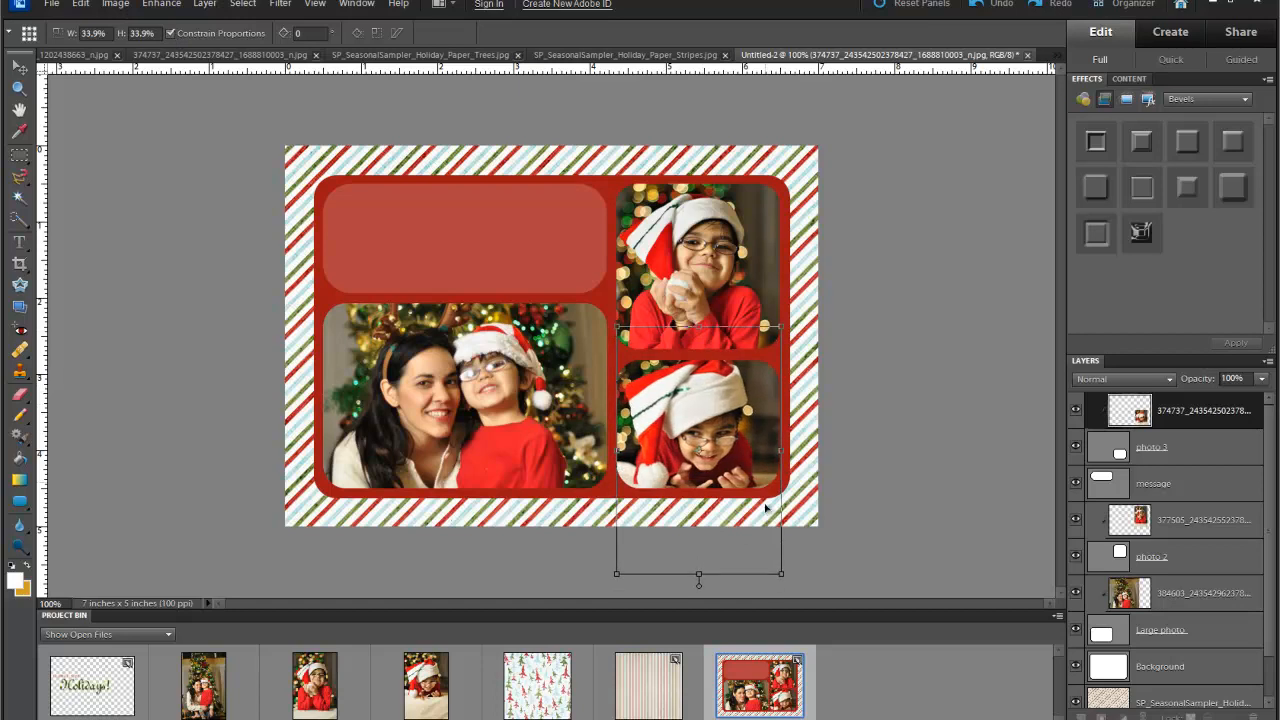
pyautogui.press('Return')
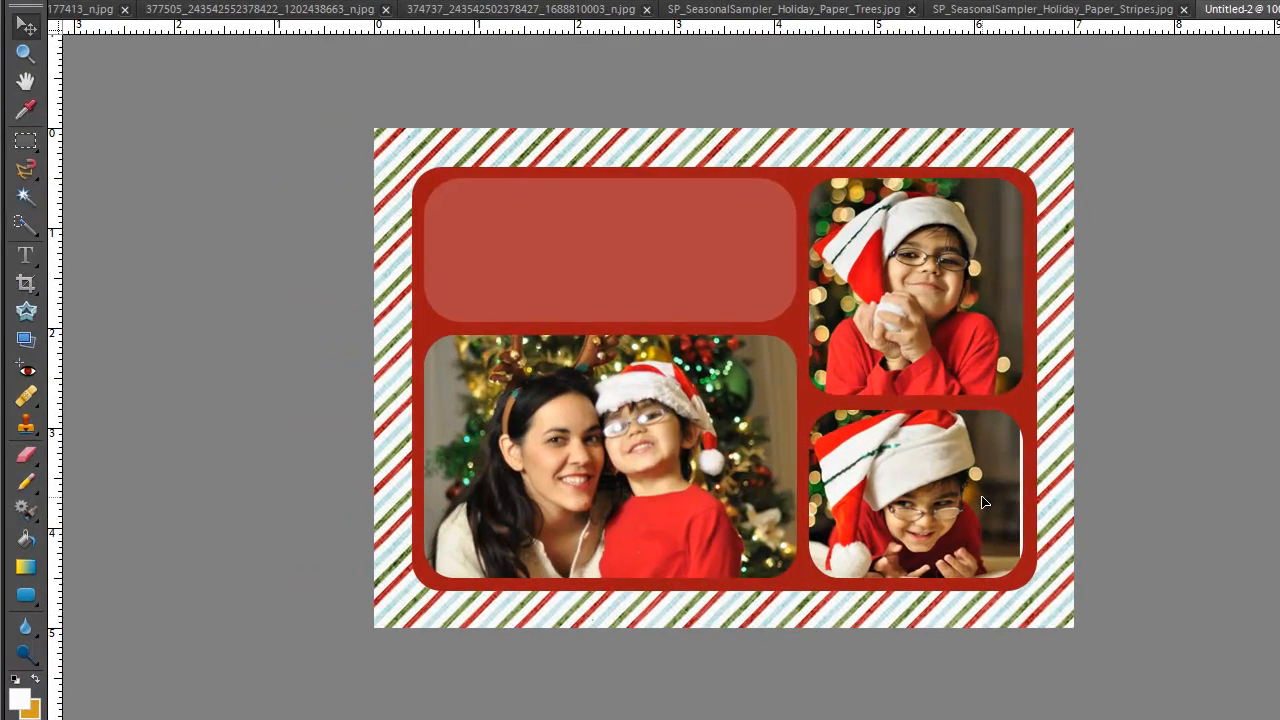
# - Enlarge the lower-right photo slightly and shift it a little left
pyautogui.moveTo(985, 498); pyautogui.dragTo(987, 502)
pyautogui.moveTo(1028, 375); pyautogui.dragTo(1041, 362)
pyautogui.moveTo(976, 479); pyautogui.dragTo(968, 479)
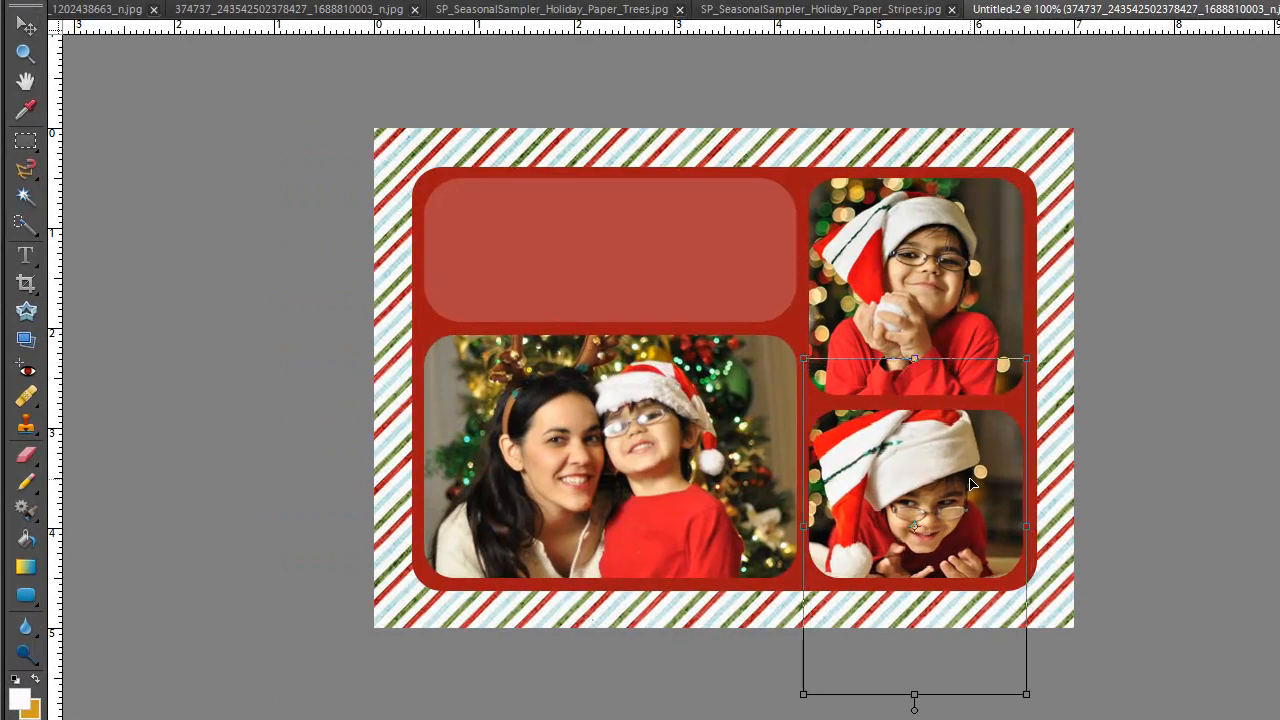
pyautogui.click(994, 718)
pyautogui.click(1188, 518)
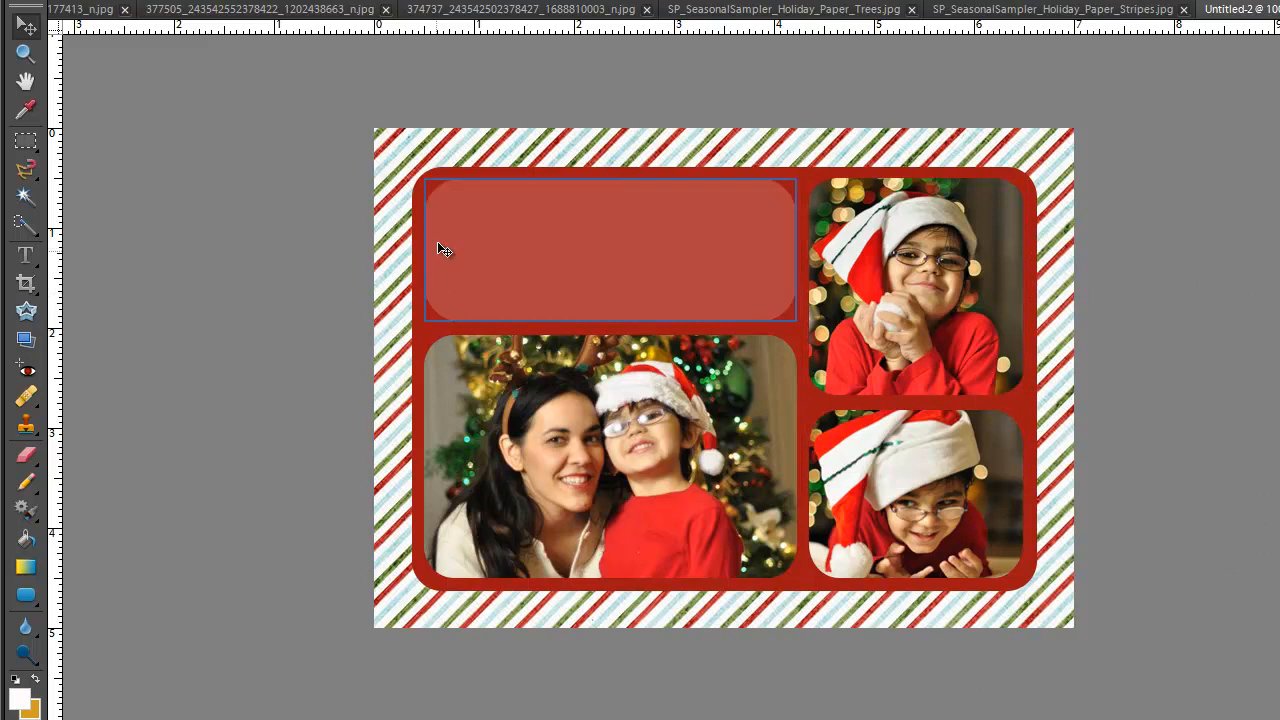
# - Draw a text box over the message panel with 30 pt, centre-aligned type
pyautogui.click(34, 265)
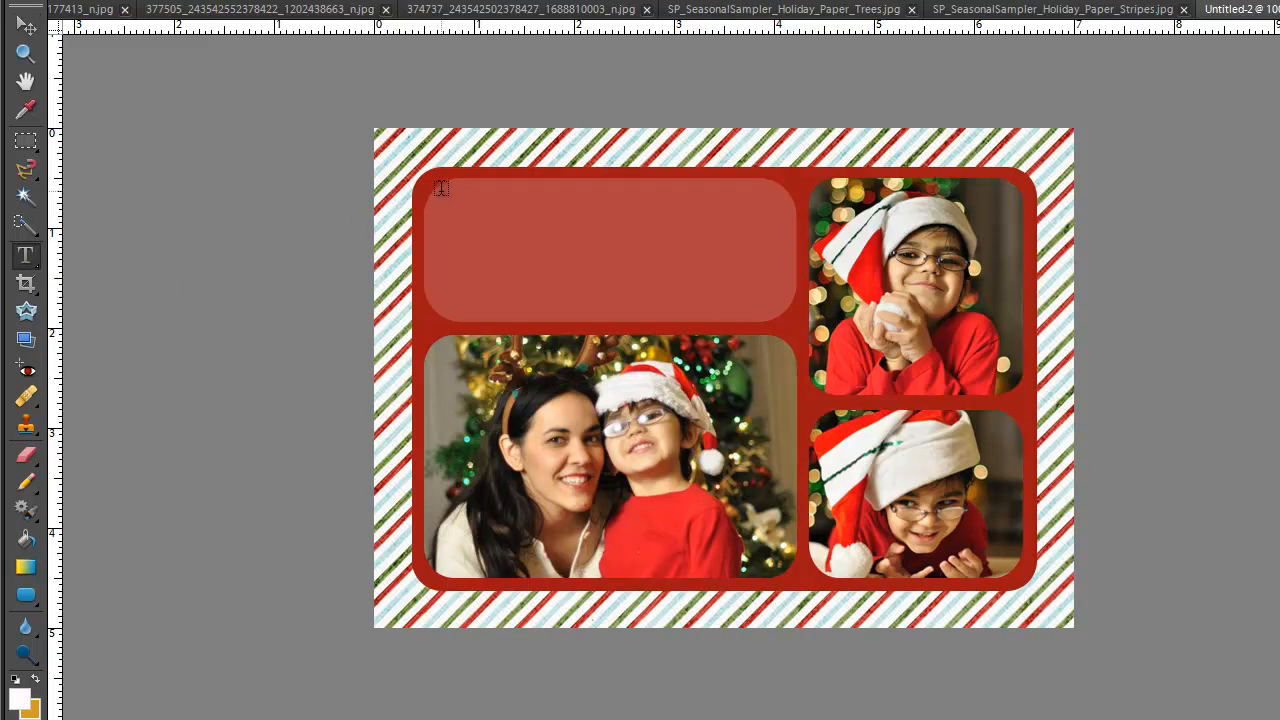
pyautogui.moveTo(441, 186); pyautogui.dragTo(771, 320)
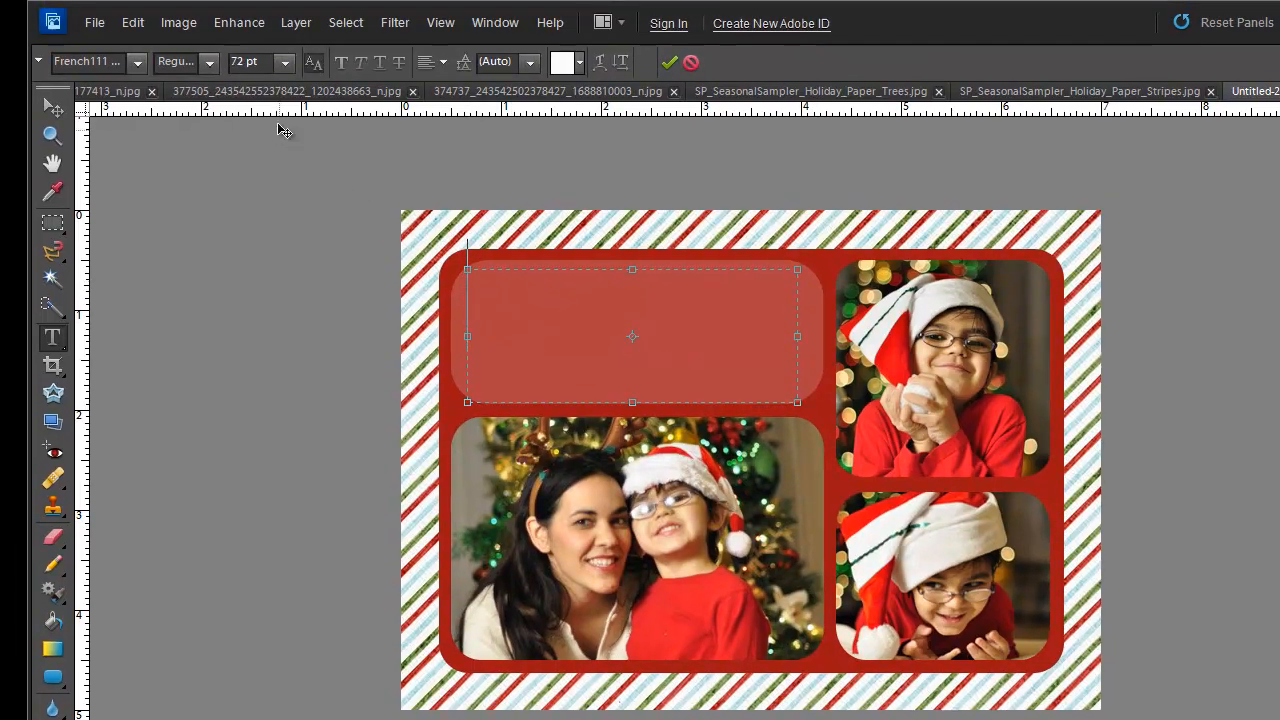
pyautogui.click(284, 65)
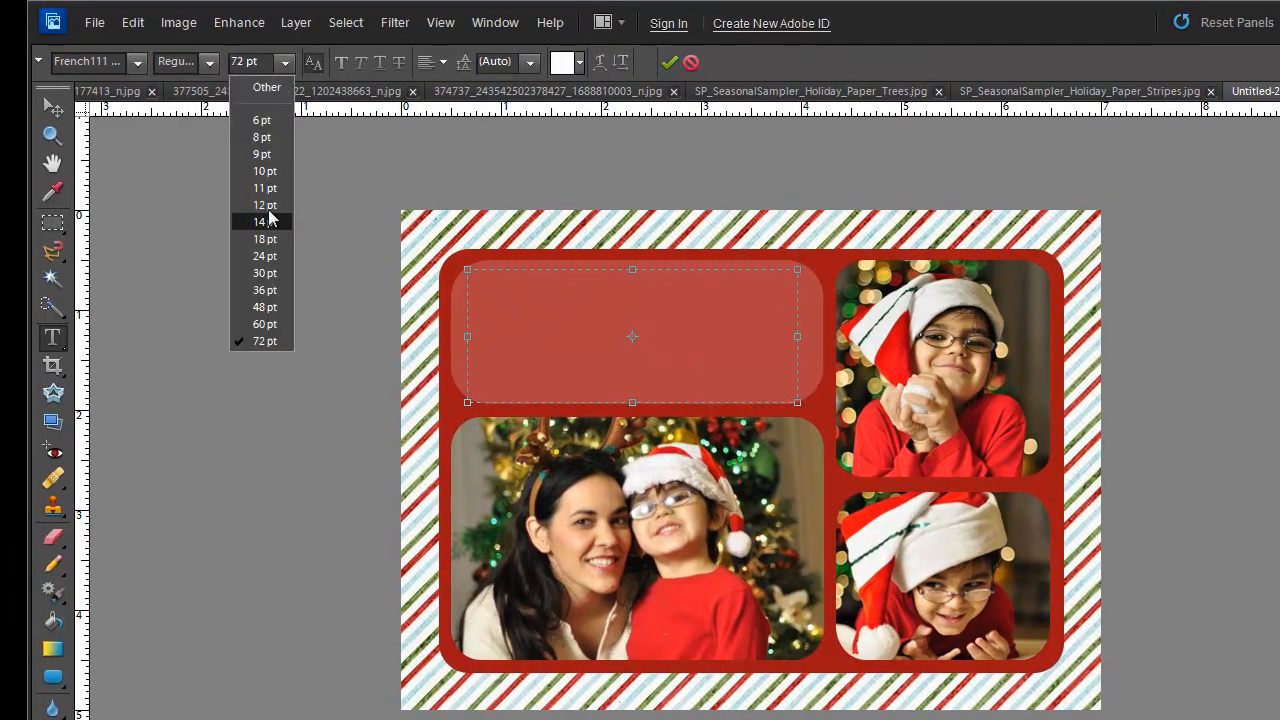
pyautogui.click(262, 257)
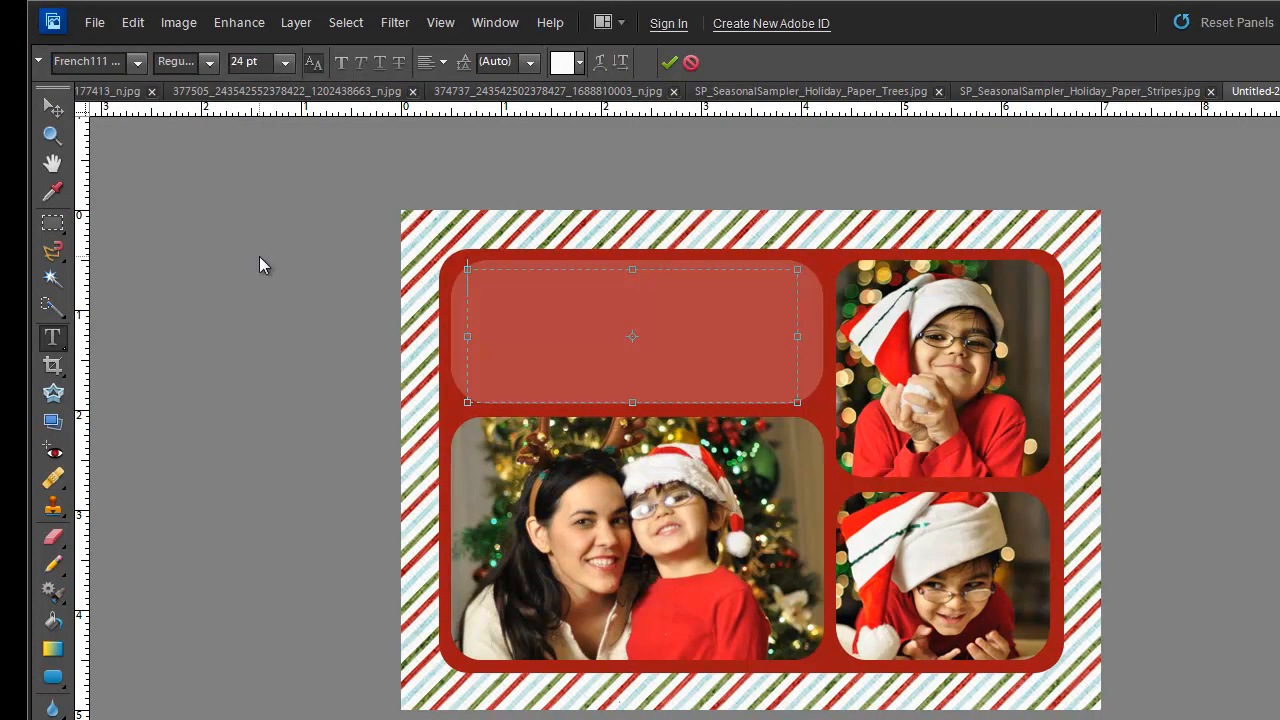
pyautogui.click(283, 70)
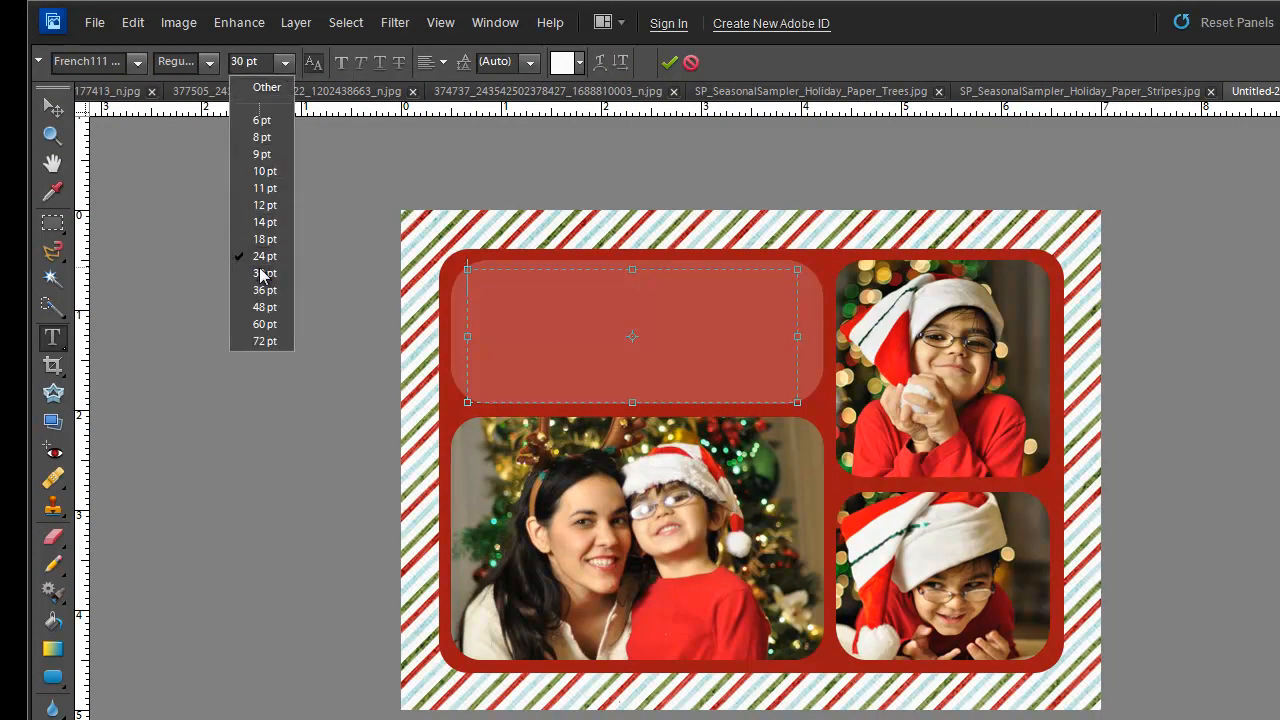
pyautogui.click(259, 267)
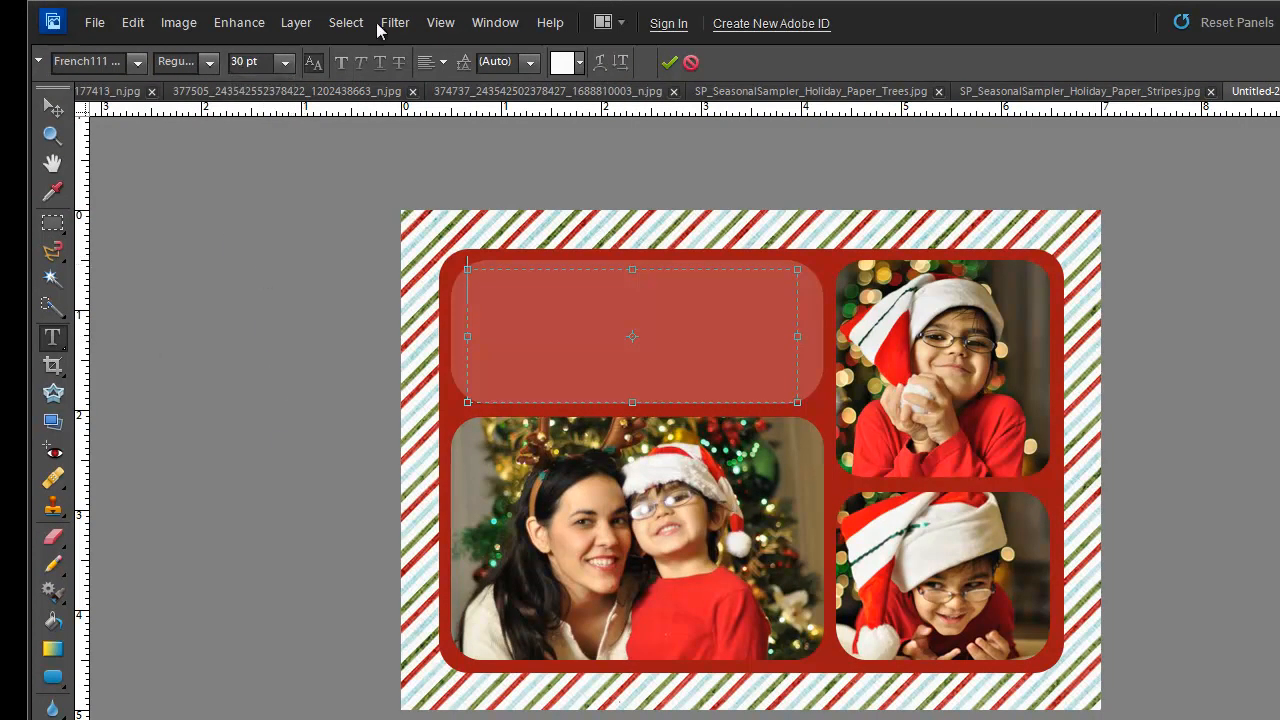
pyautogui.click(441, 62)
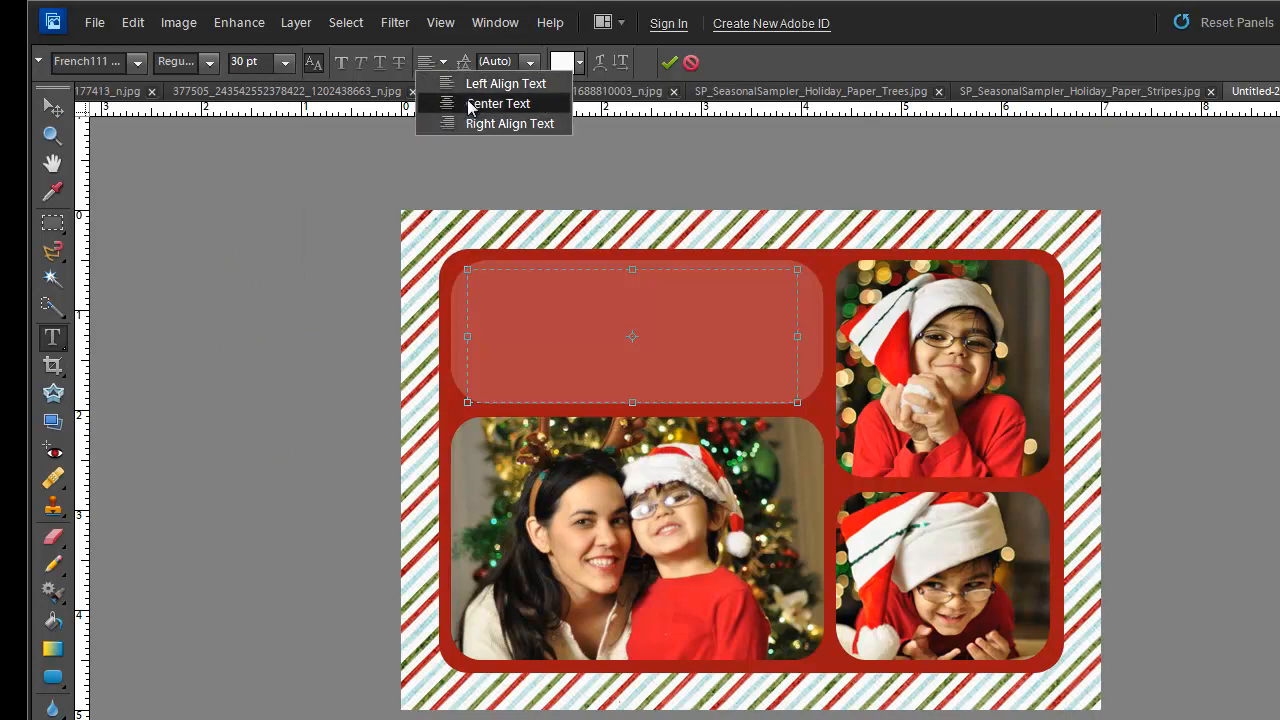
pyautogui.click(472, 104)
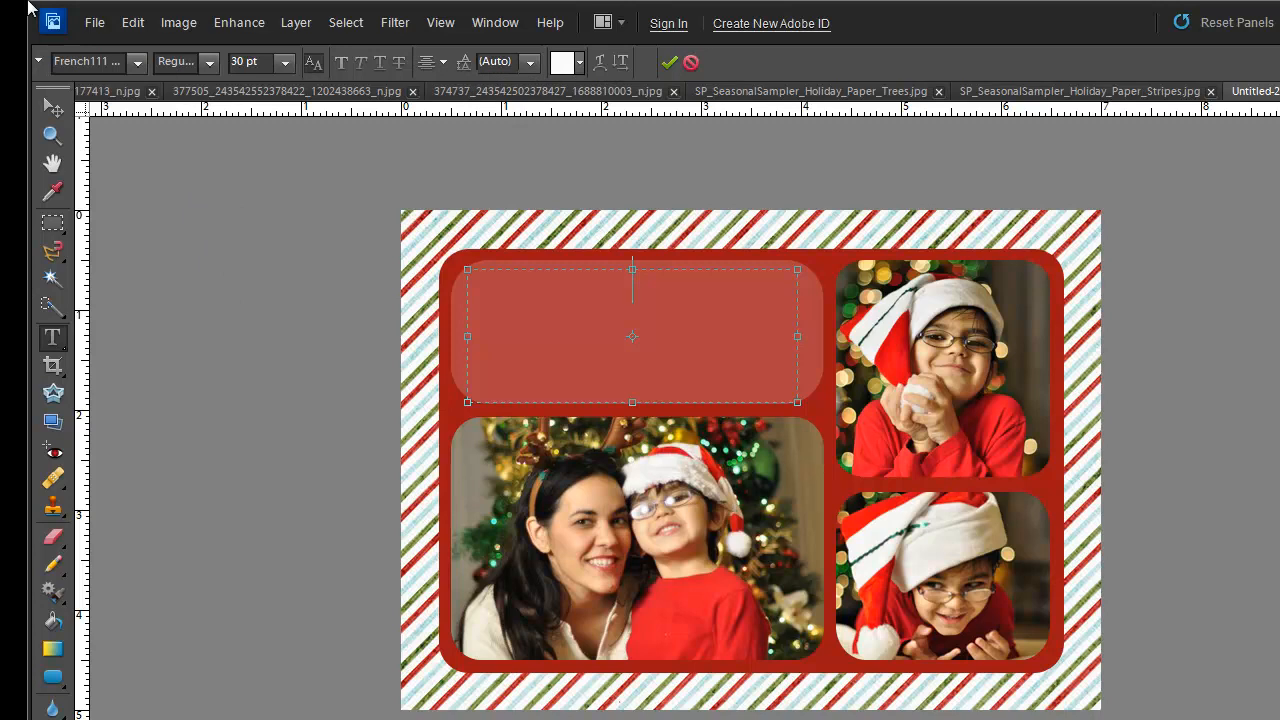
# - Type the title 'Happy Holidays!' in the text box
pyautogui.write('Happy Holidays')
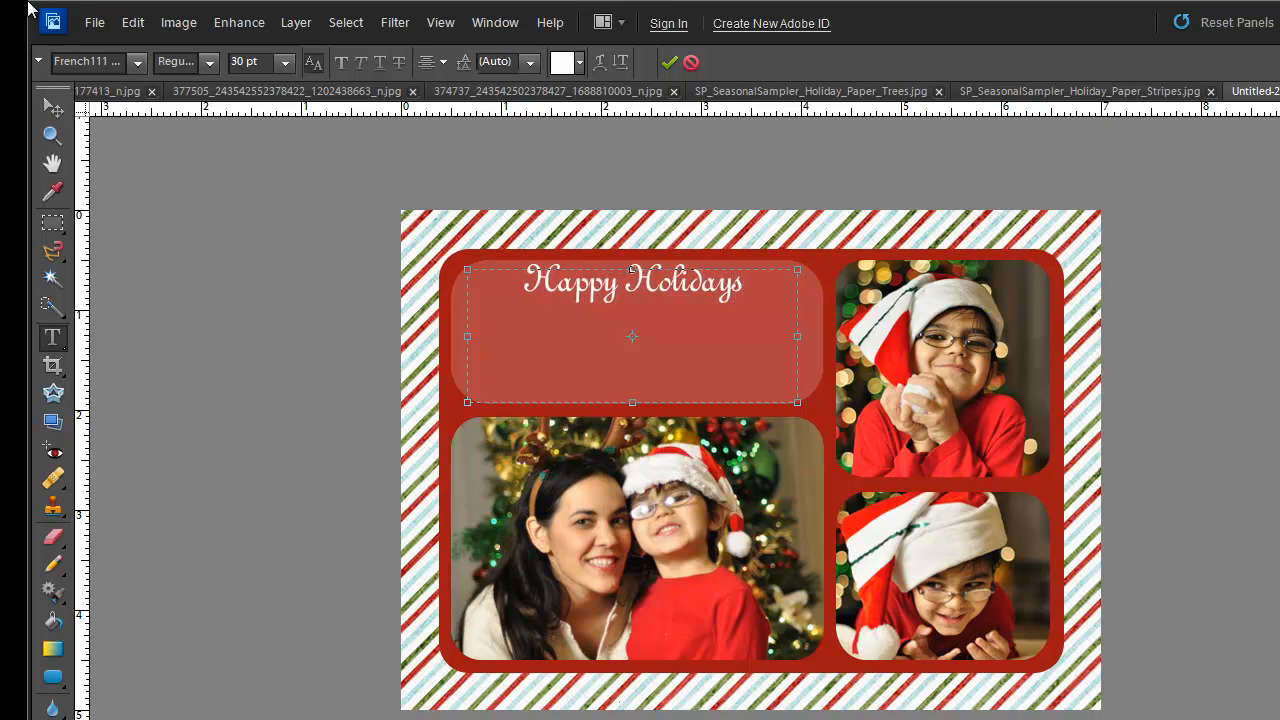
pyautogui.write('!')
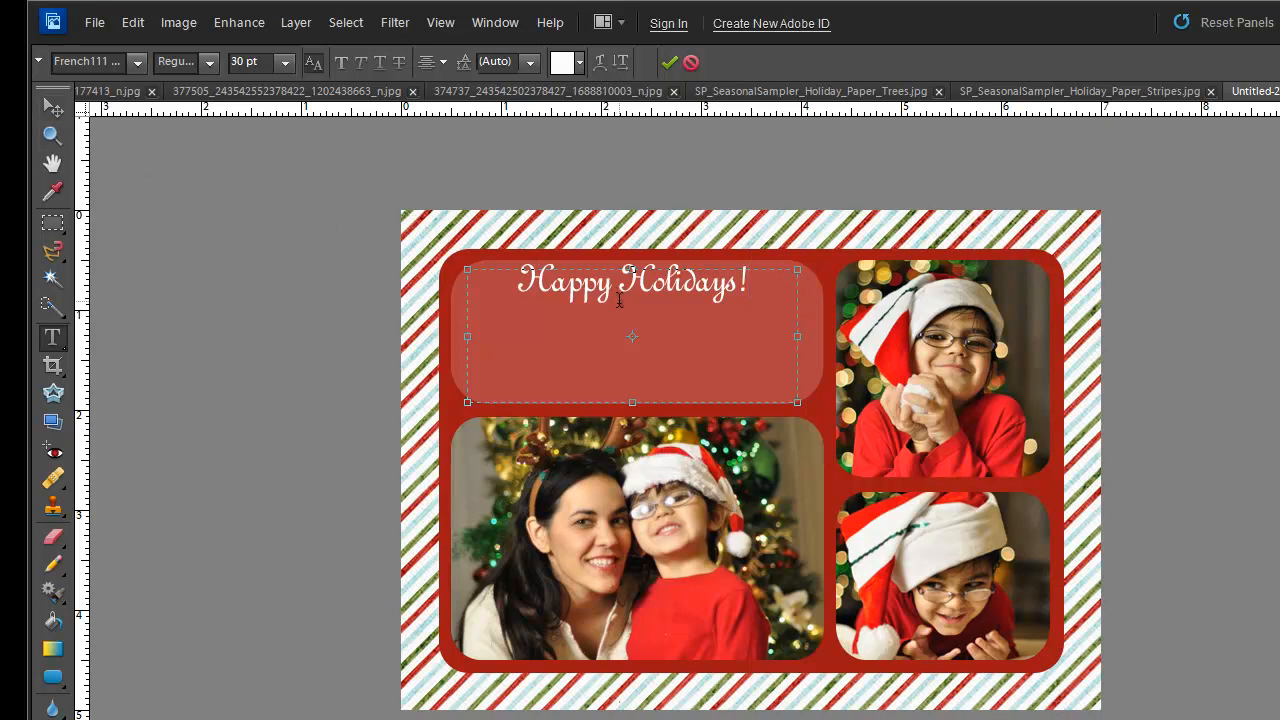
pyautogui.click(53, 114)
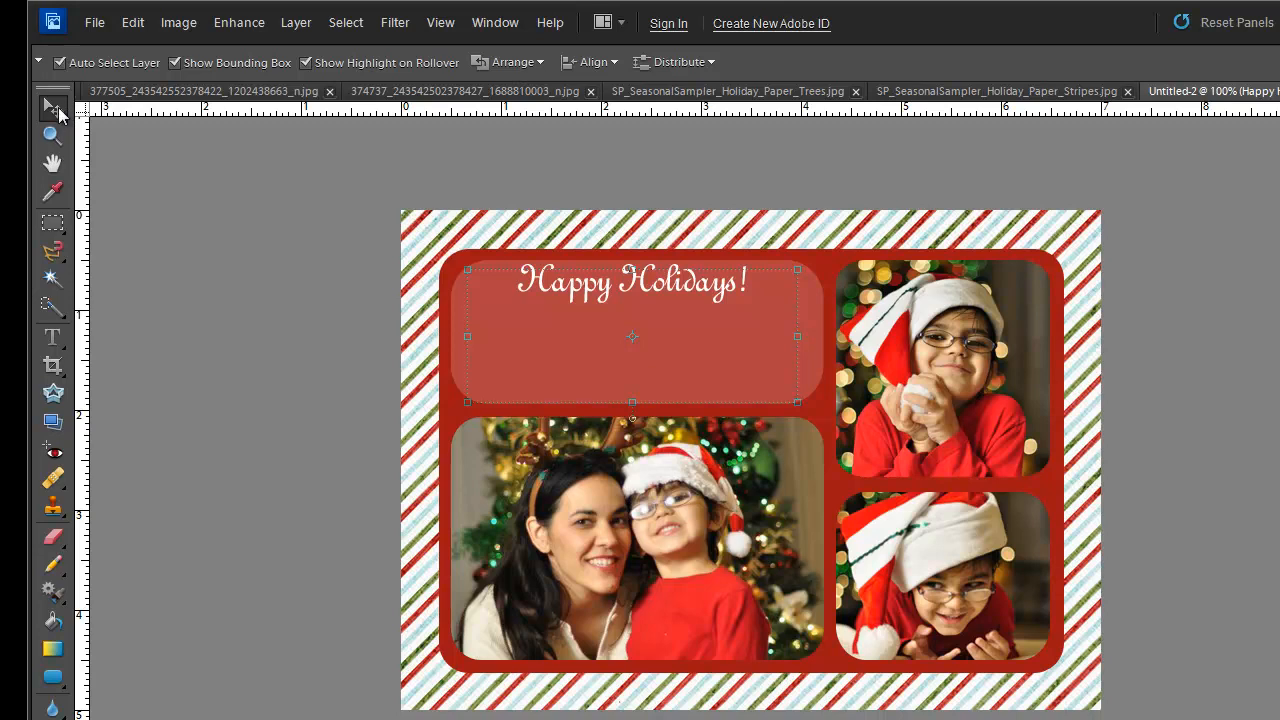
# - Drag the 'Happy Holidays!' text layer a few pixels down, stretch its box vertically, and commit
pyautogui.moveTo(646, 294); pyautogui.dragTo(648, 311)
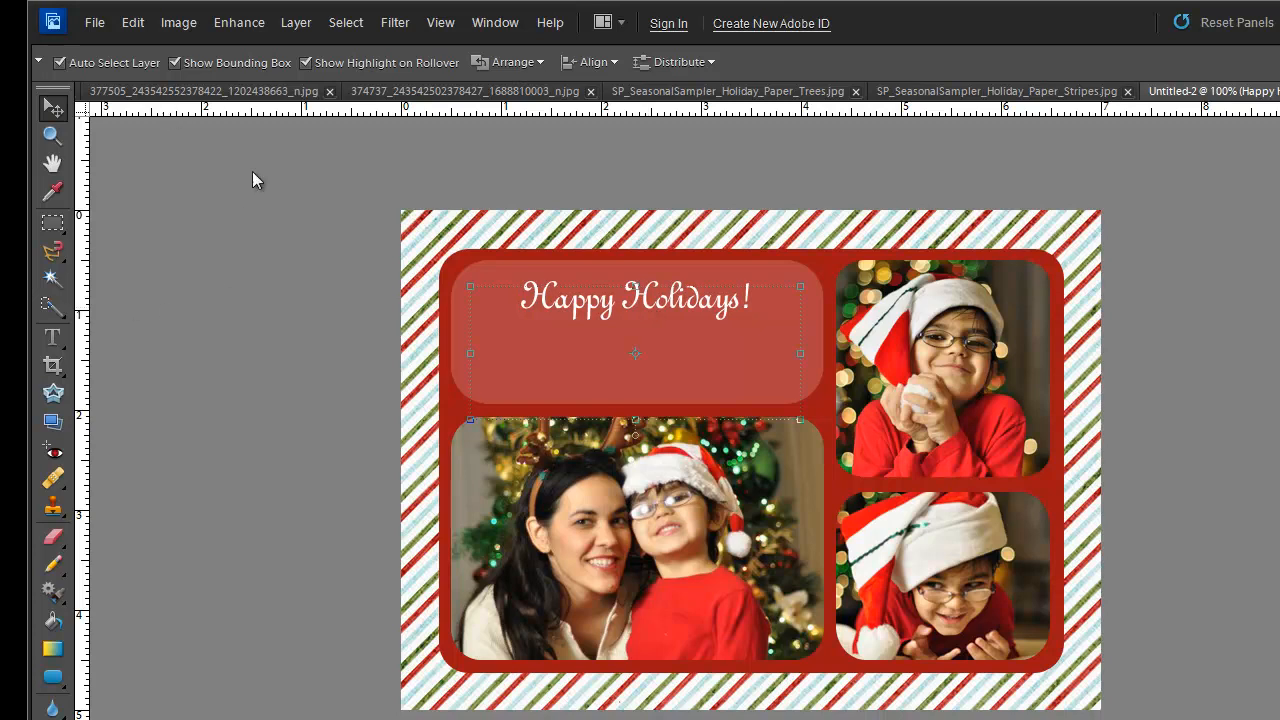
pyautogui.moveTo(635, 420)
pyautogui.mouseDown()
pyautogui.moveTo(636, 352)
pyautogui.moveTo(631, 521)
pyautogui.moveTo(634, 420)
pyautogui.mouseUp()
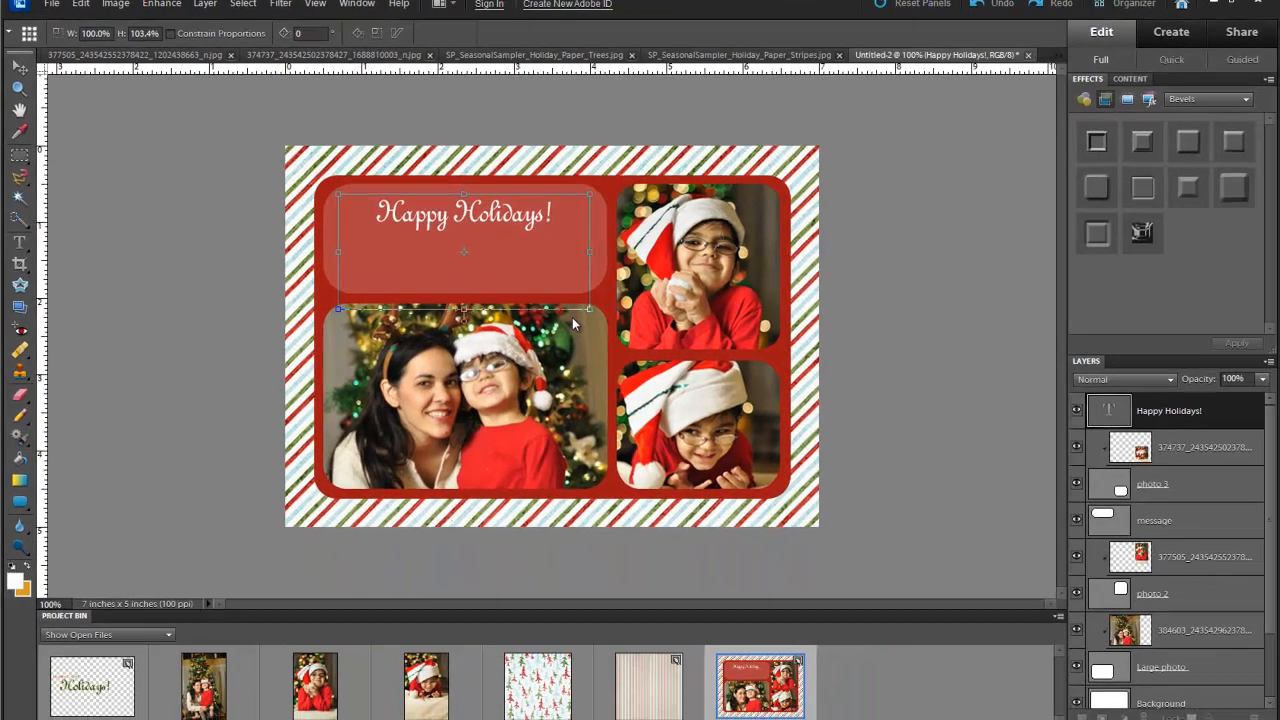
pyautogui.press('Return')
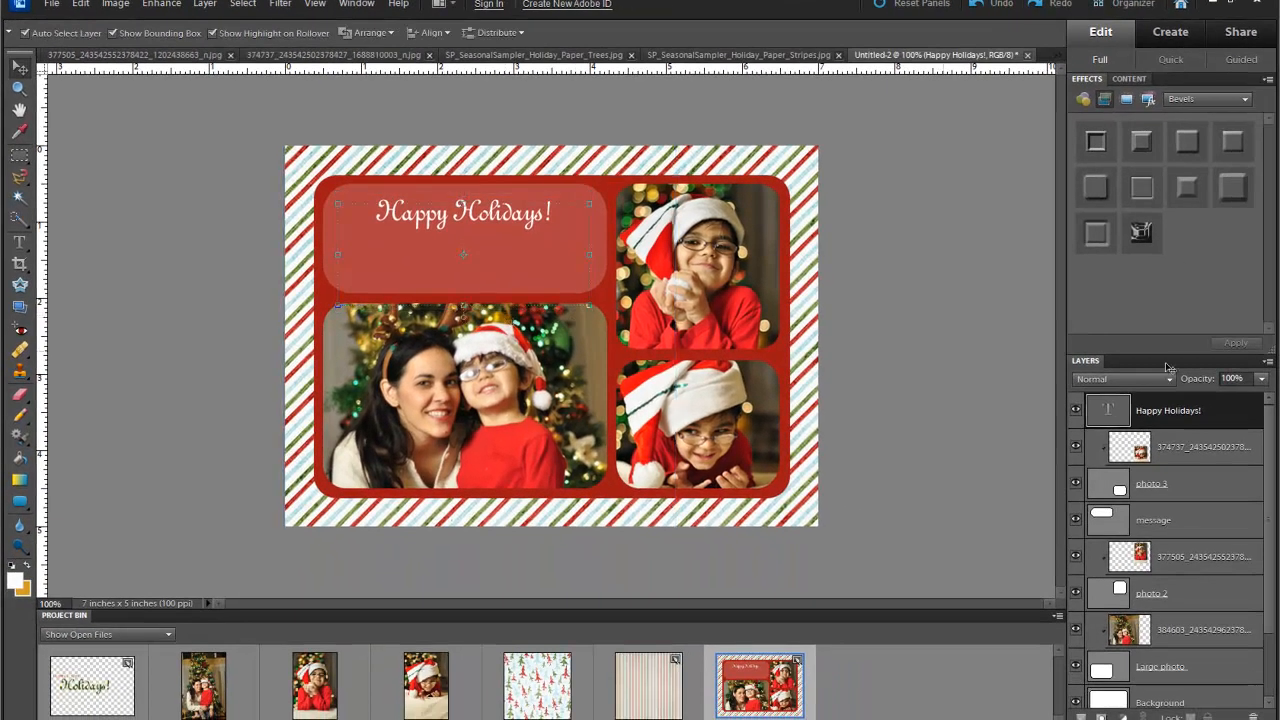
# - Try a dark green text colour on the 'Happy Holidays!' title
pyautogui.doubleClick(1108, 413)
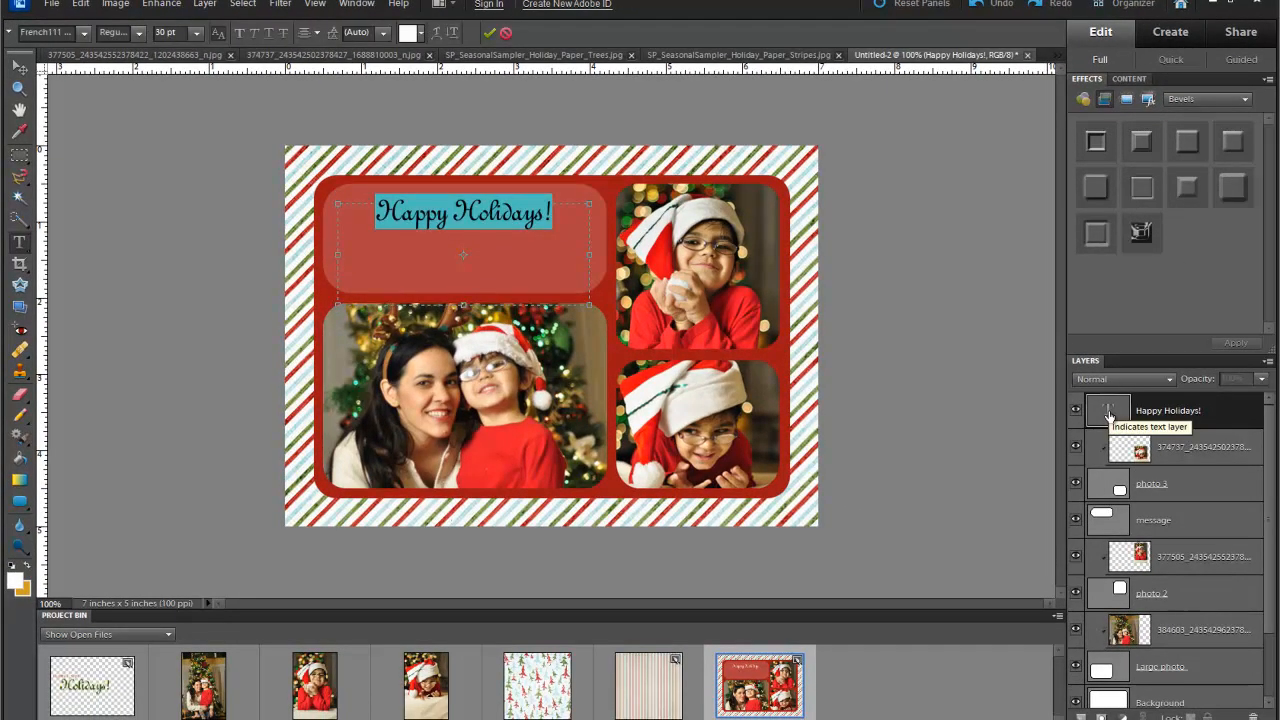
pyautogui.press('Escape')
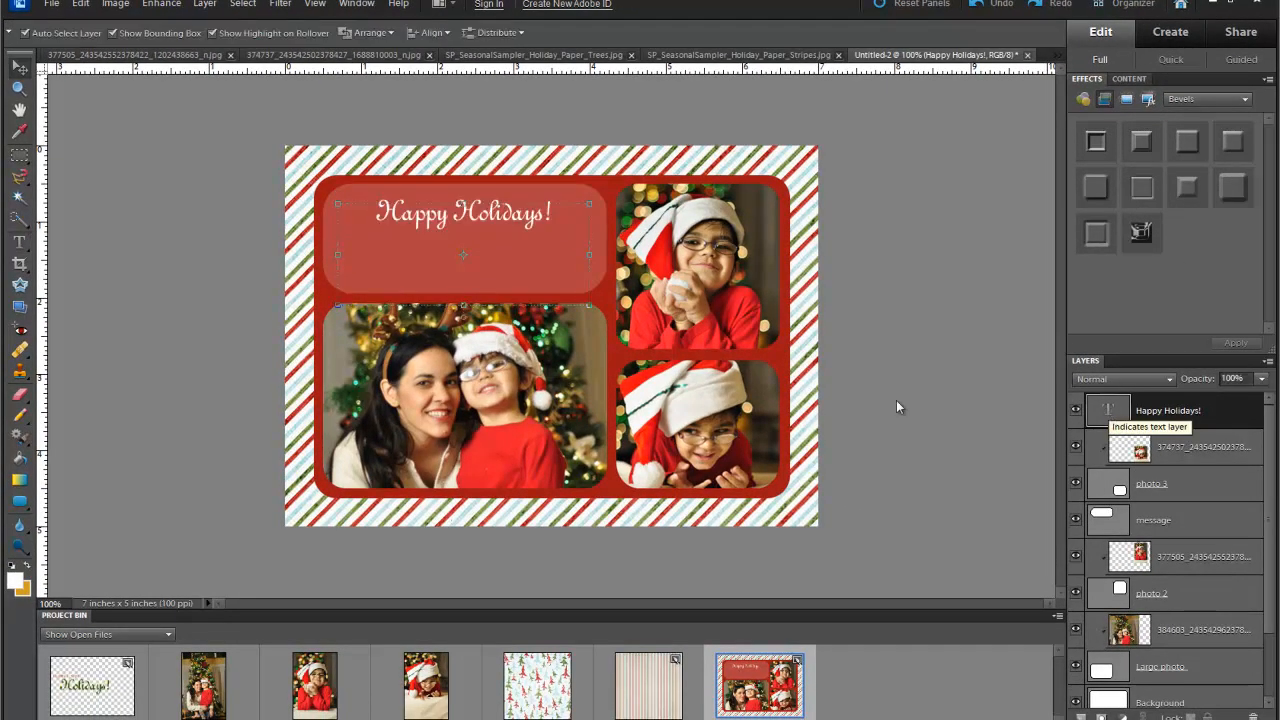
pyautogui.doubleClick(1108, 413)
pyautogui.click(410, 33)
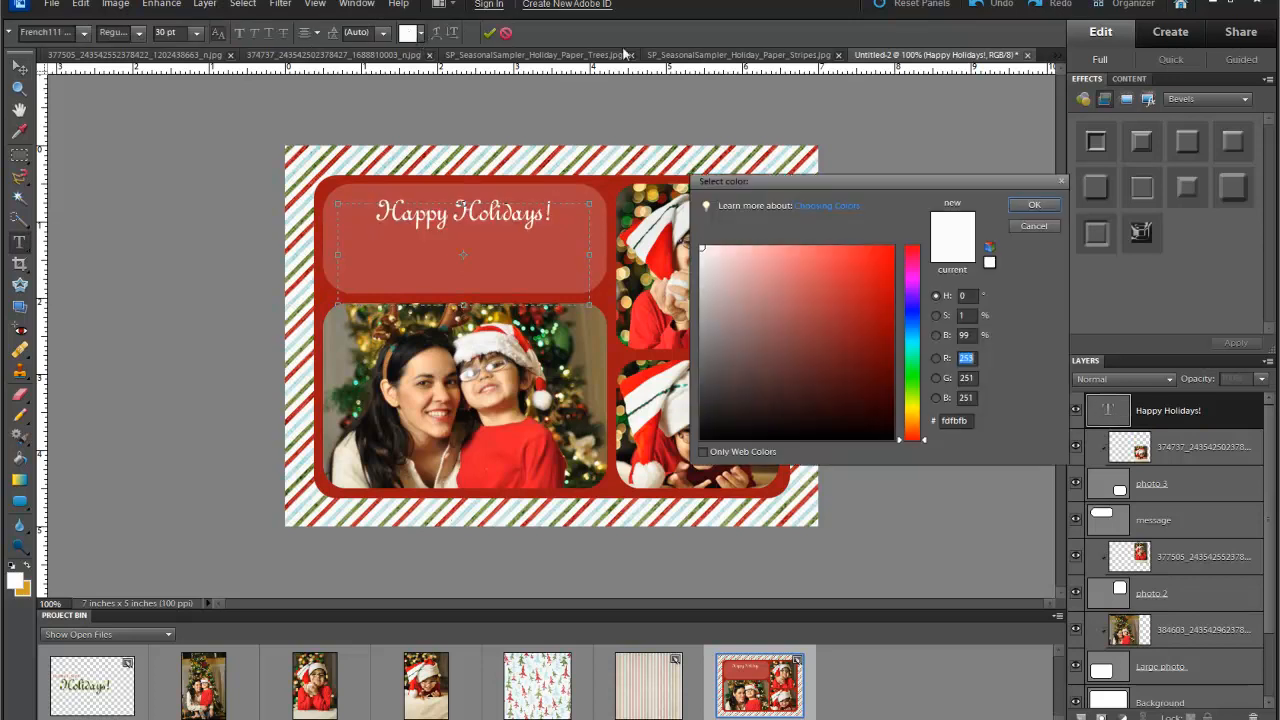
pyautogui.click(330, 152)
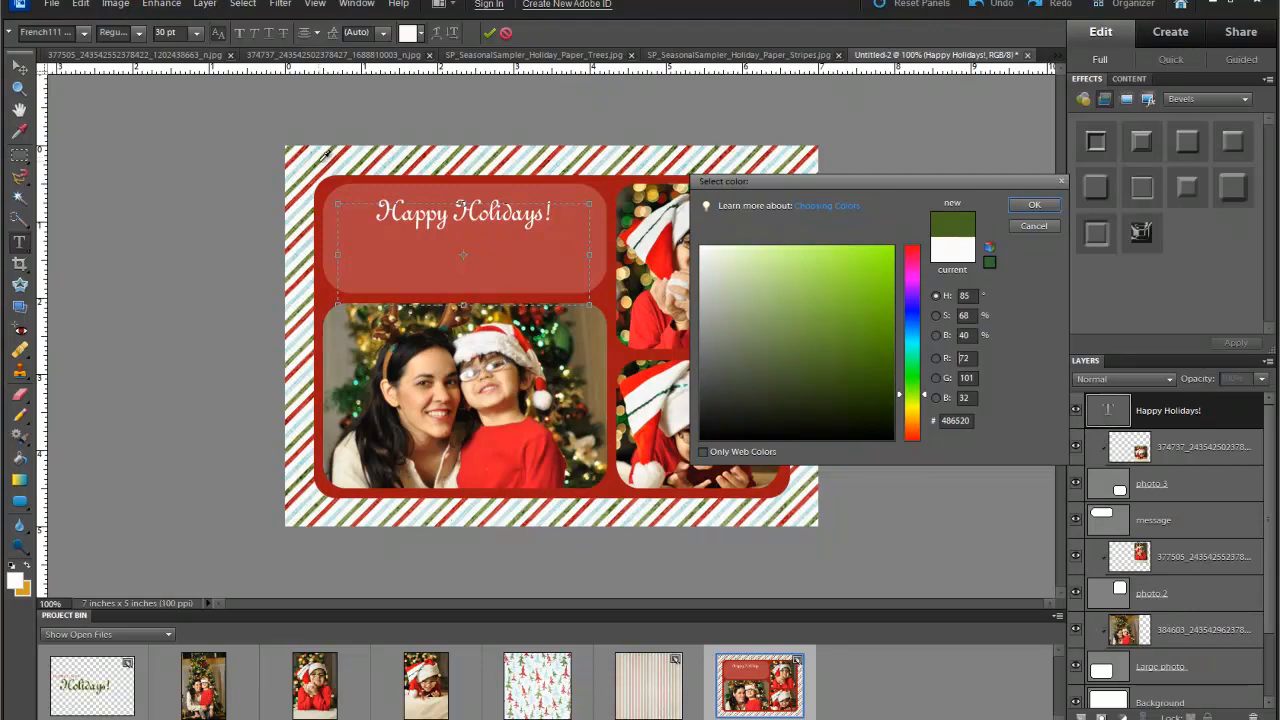
pyautogui.click(320, 161)
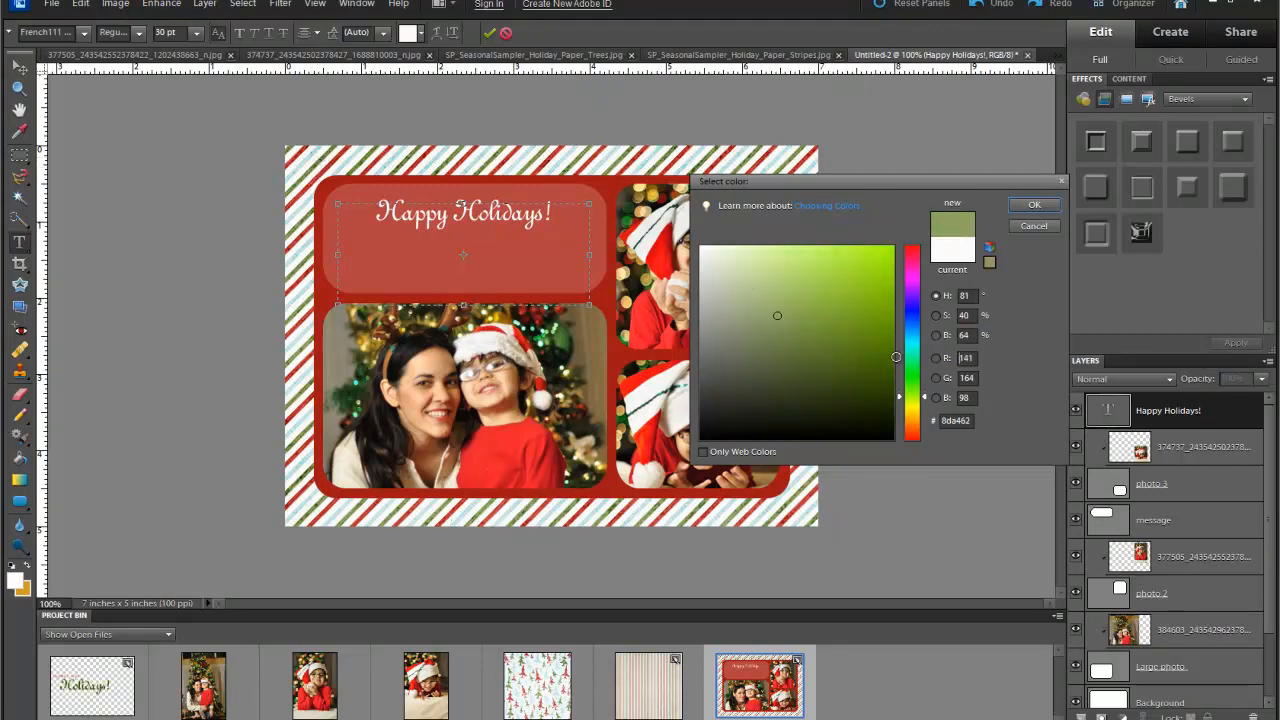
pyautogui.click(885, 381)
pyautogui.click(1034, 204)
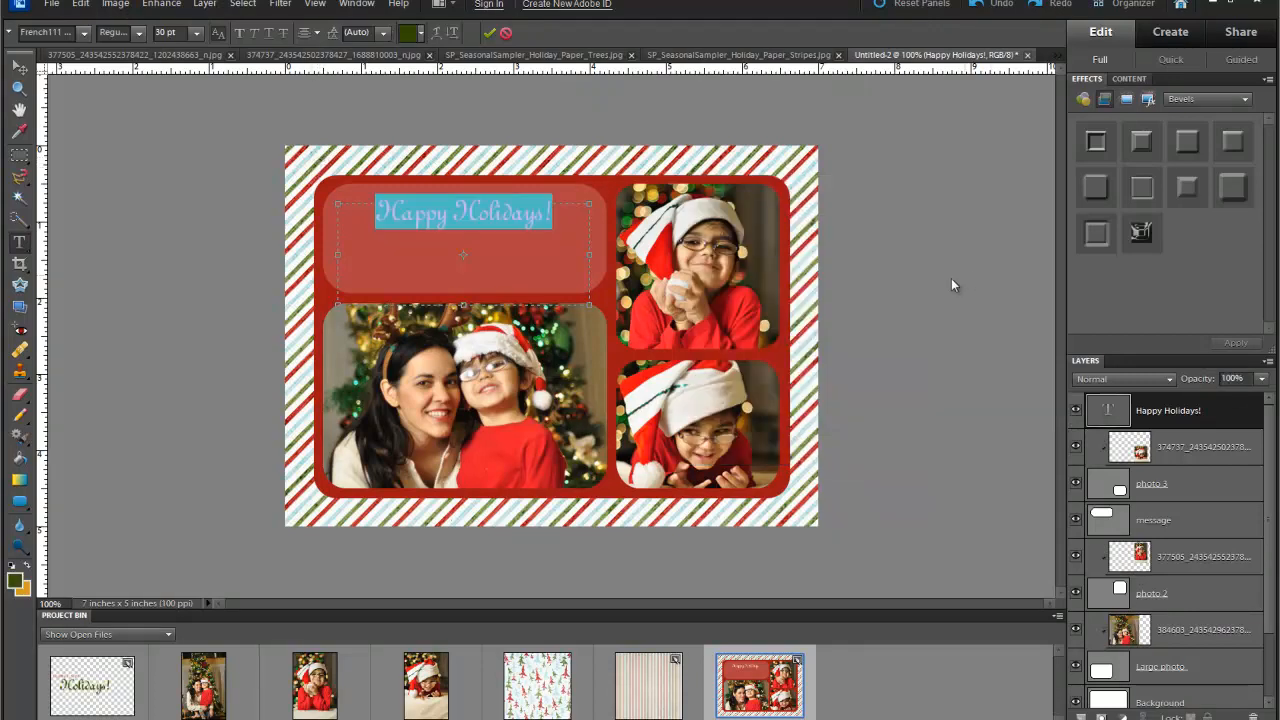
pyautogui.click(1100, 412)
# - Return the title colour to white and set its size to 36 pt
pyautogui.doubleClick(1100, 412)
pyautogui.click(409, 34)
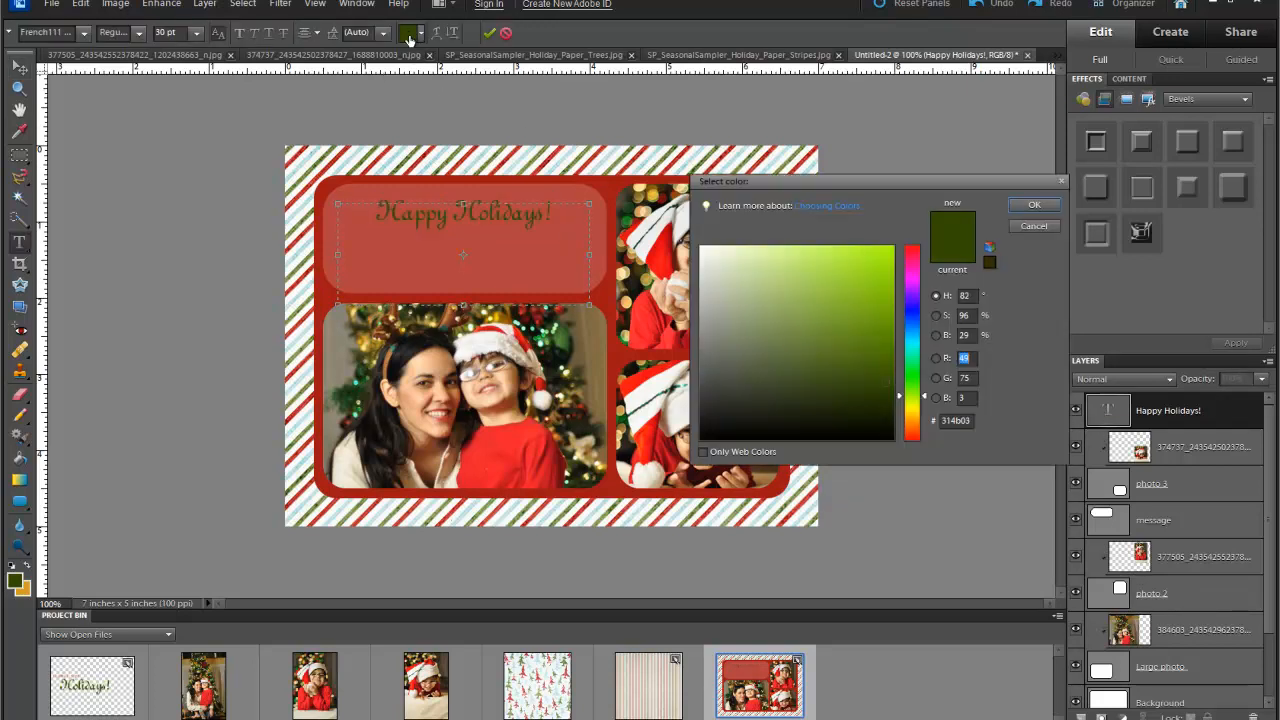
pyautogui.click(700, 247)
pyautogui.click(1034, 204)
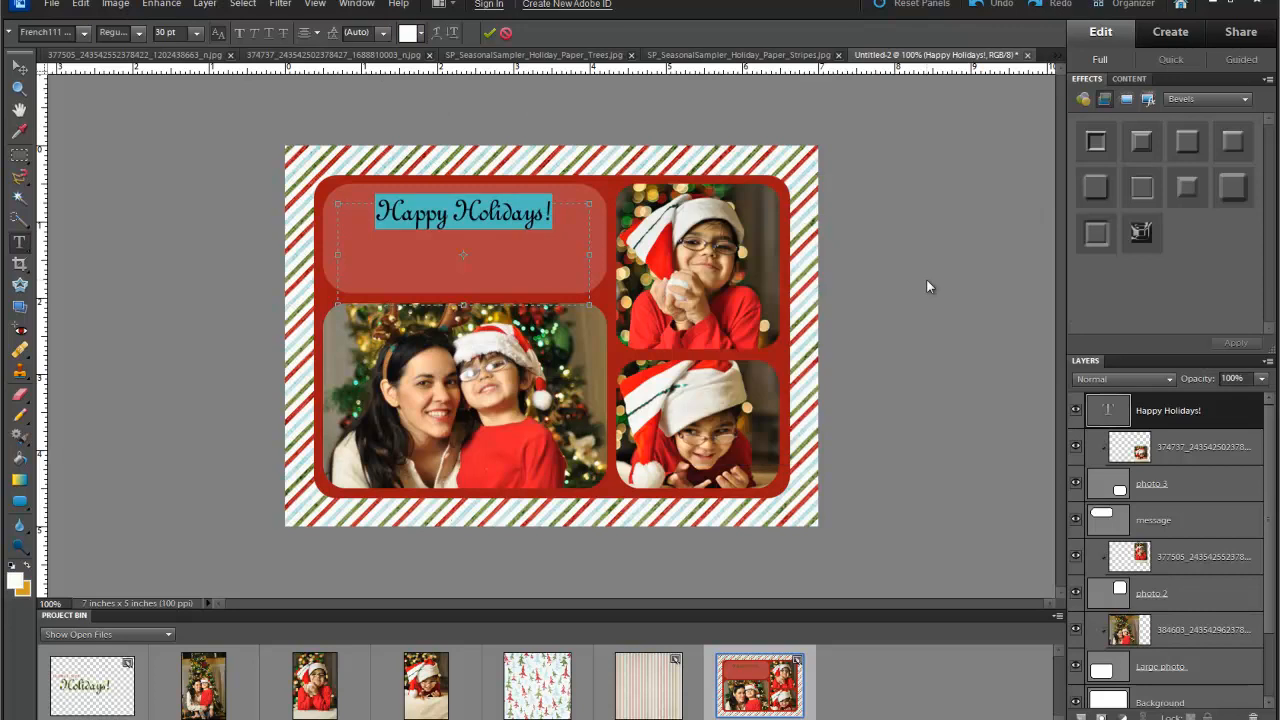
pyautogui.click(196, 33)
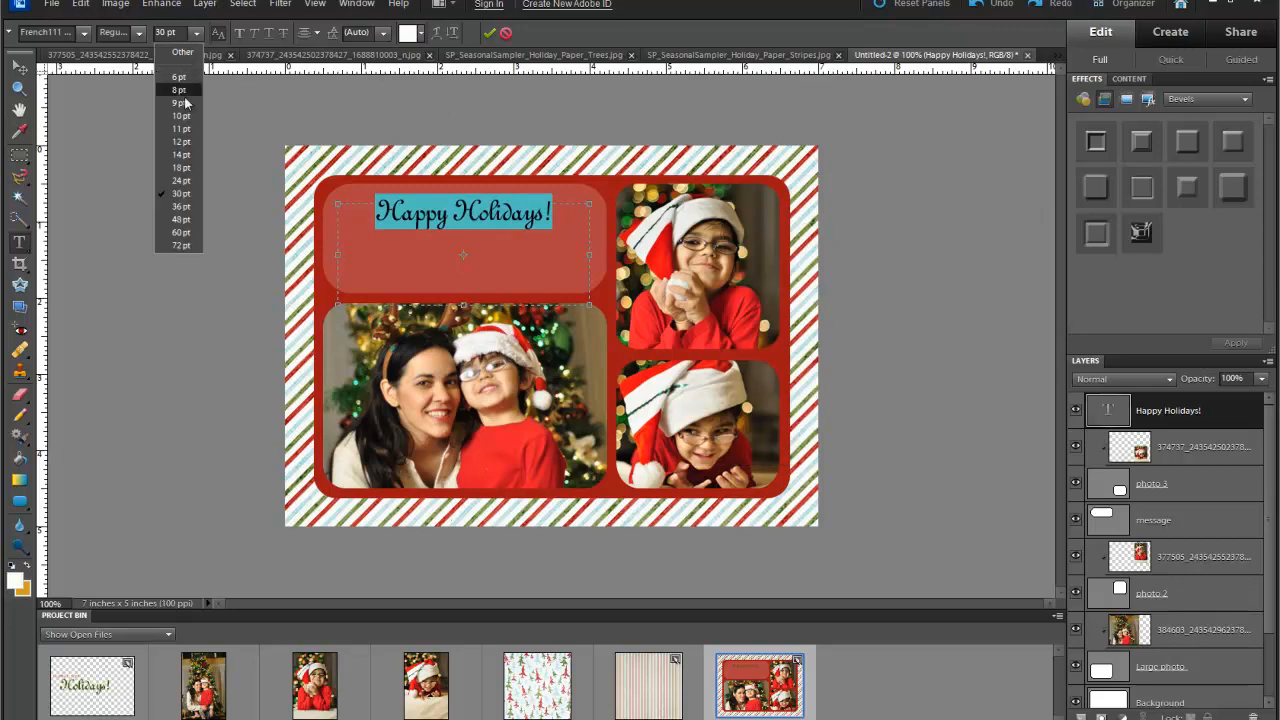
pyautogui.click(173, 205)
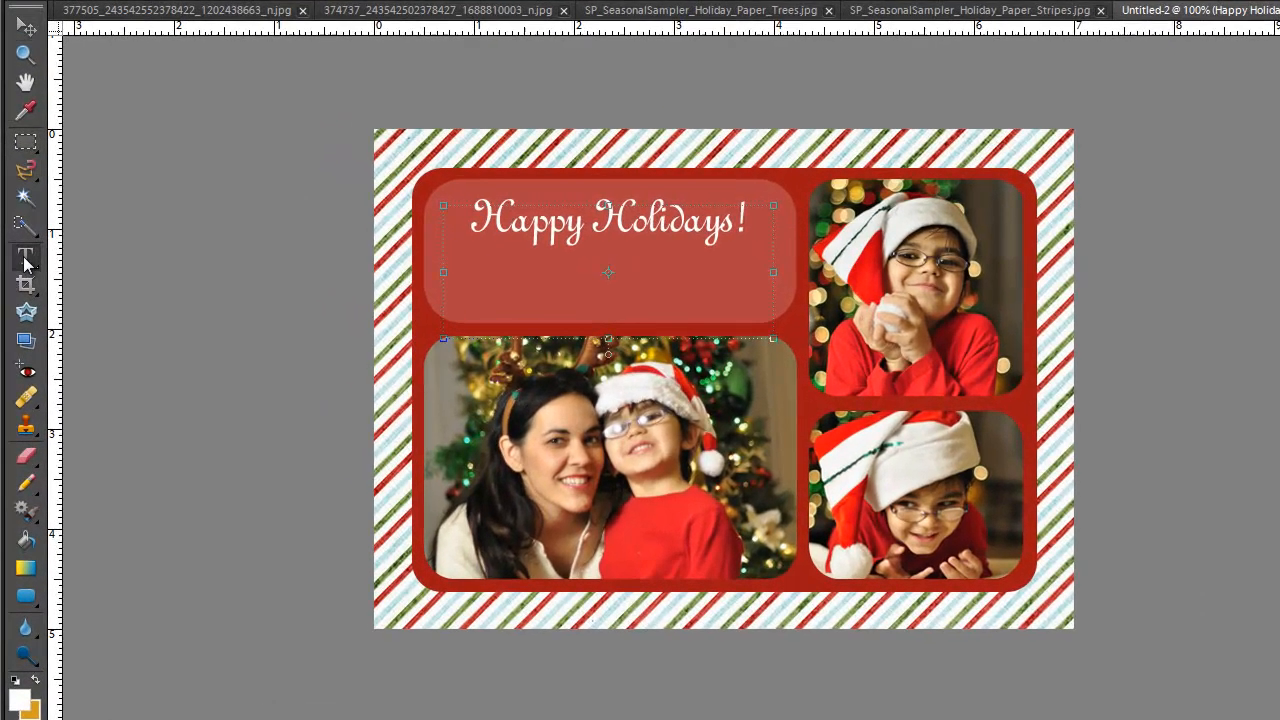
# - Draw a text box below the title set to 14 pt Gabriola
pyautogui.click(23, 251)
pyautogui.moveTo(507, 267); pyautogui.dragTo(738, 312)
pyautogui.click(260, 0)
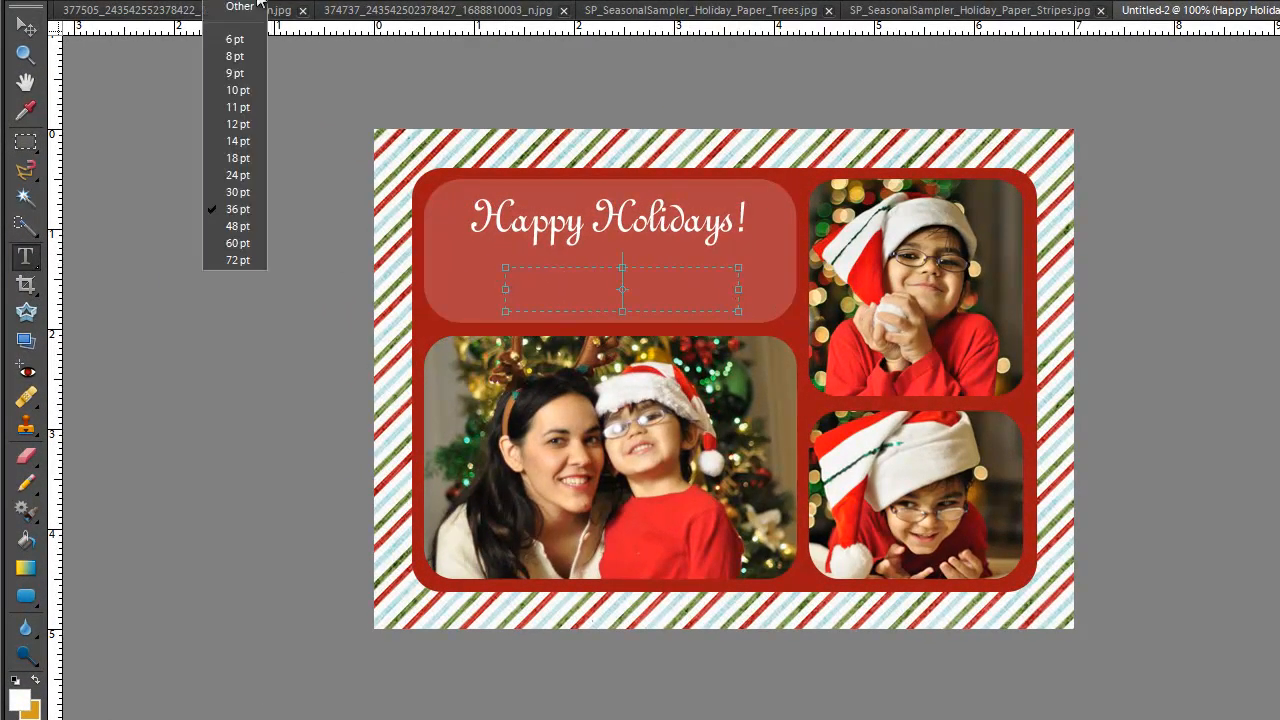
pyautogui.click(243, 139)
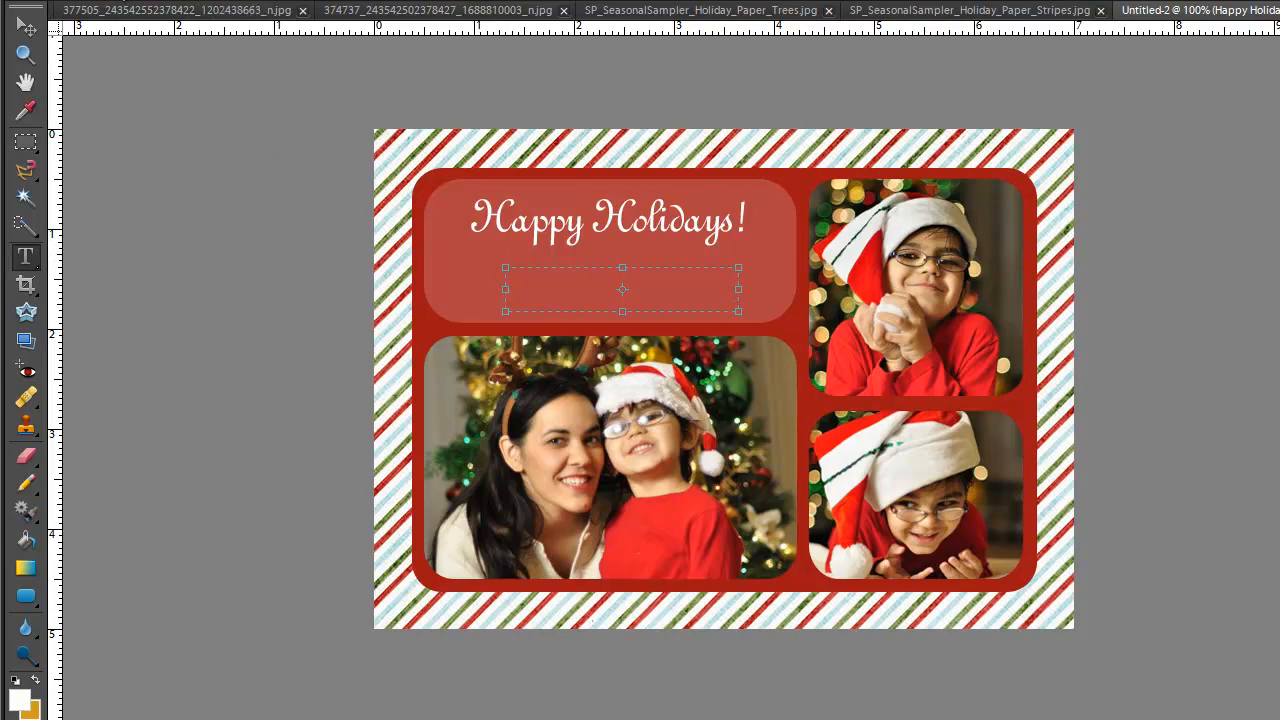
pyautogui.click(122, 0)
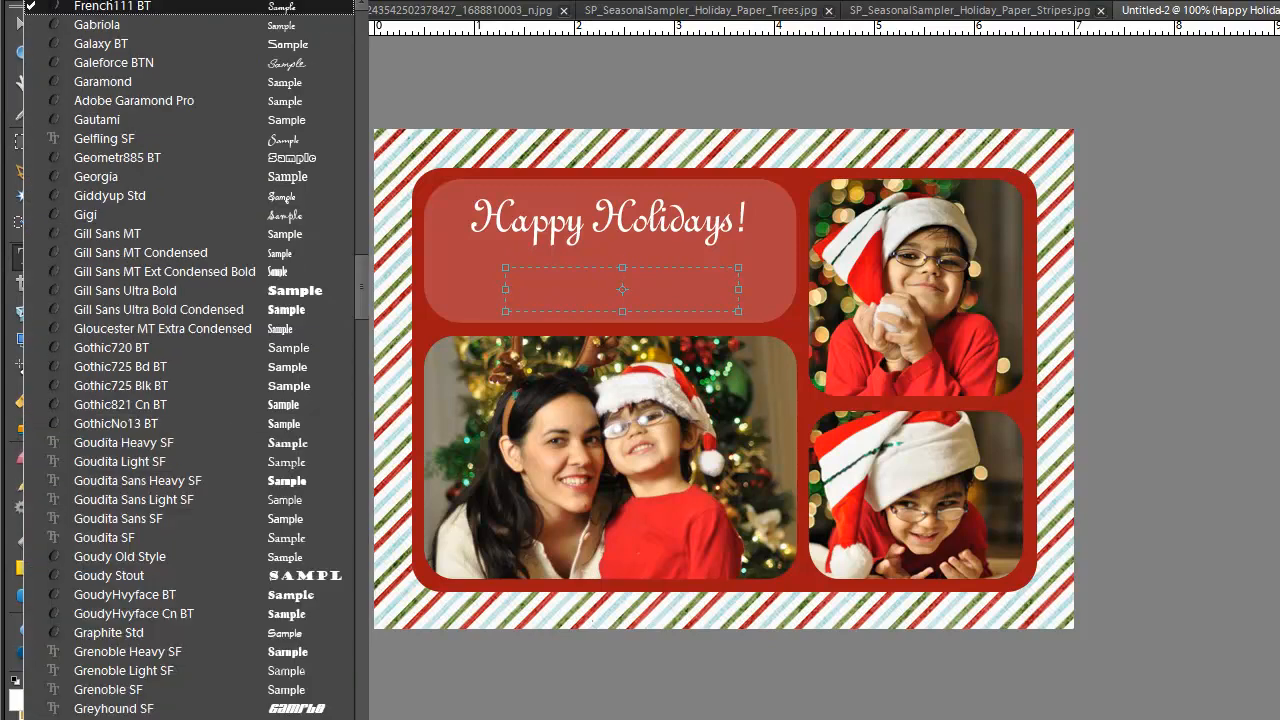
pyautogui.click(106, 25)
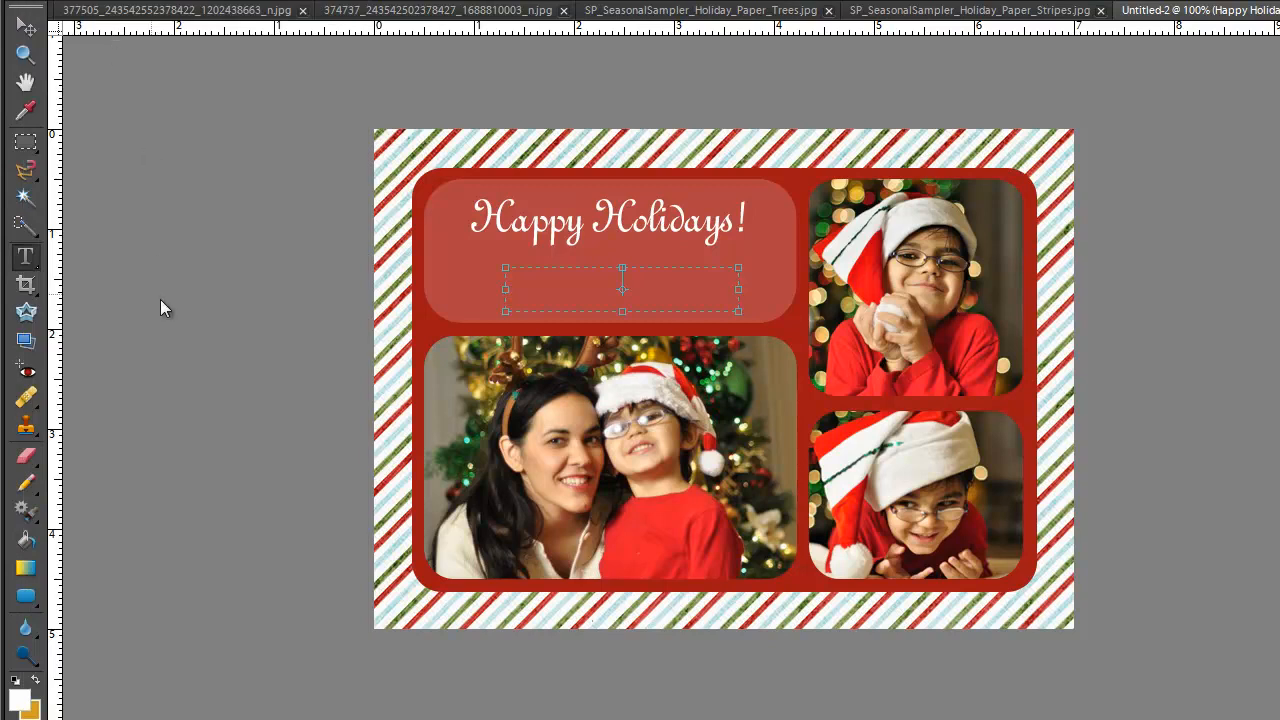
# - Type 'With love,' in black, followed by the senders' names
pyautogui.write('With love,')
pyautogui.moveTo(652, 276); pyautogui.dragTo(586, 276)
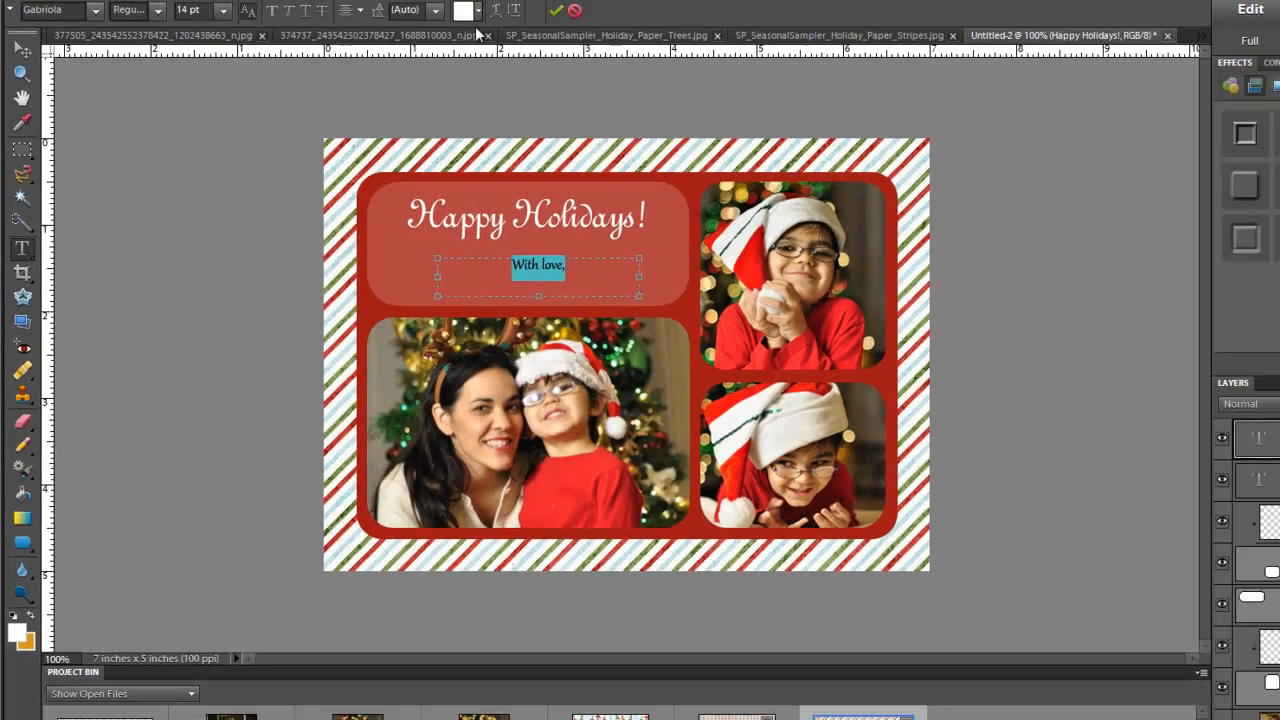
pyautogui.click(480, 5)
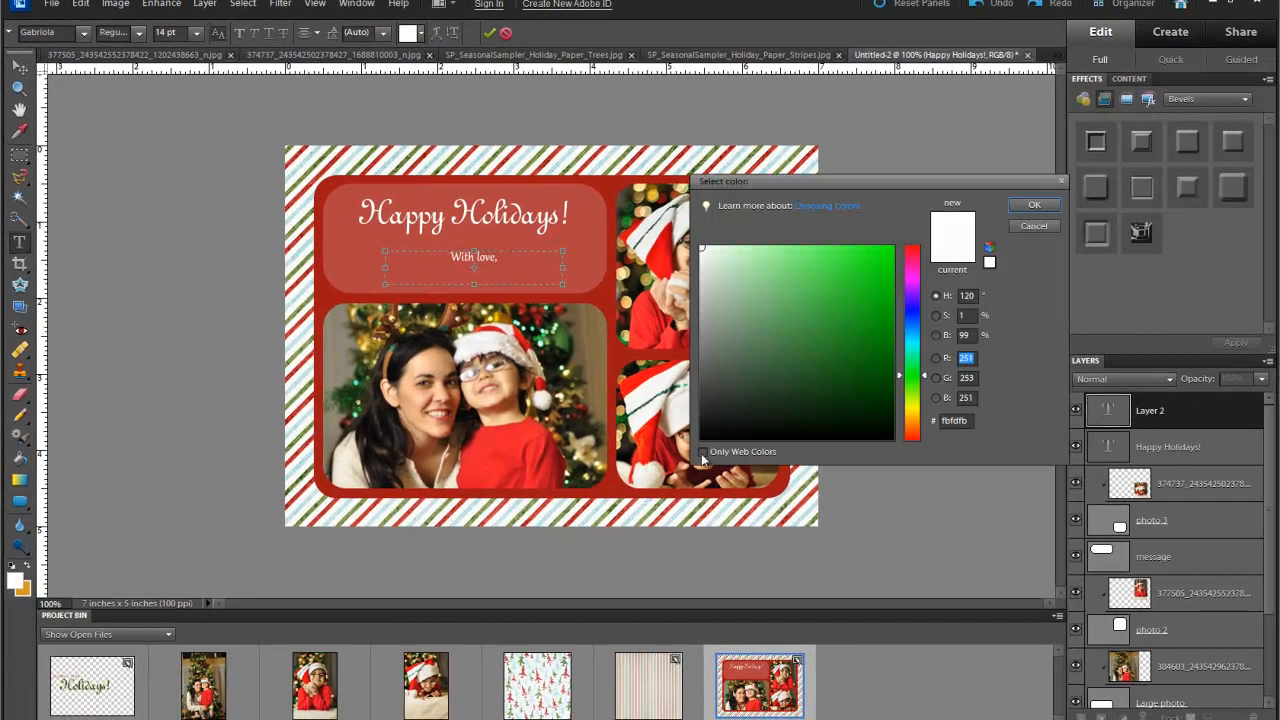
pyautogui.click(703, 438)
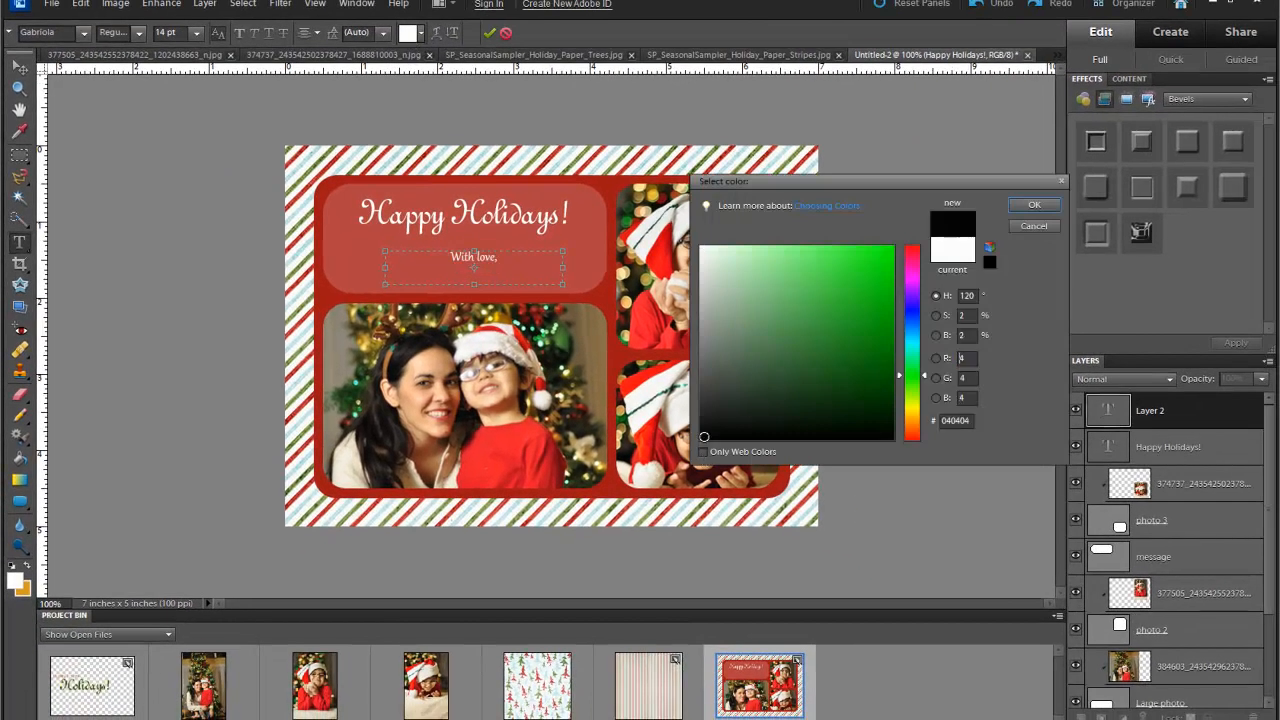
pyautogui.click(1031, 206)
pyautogui.click(513, 258)
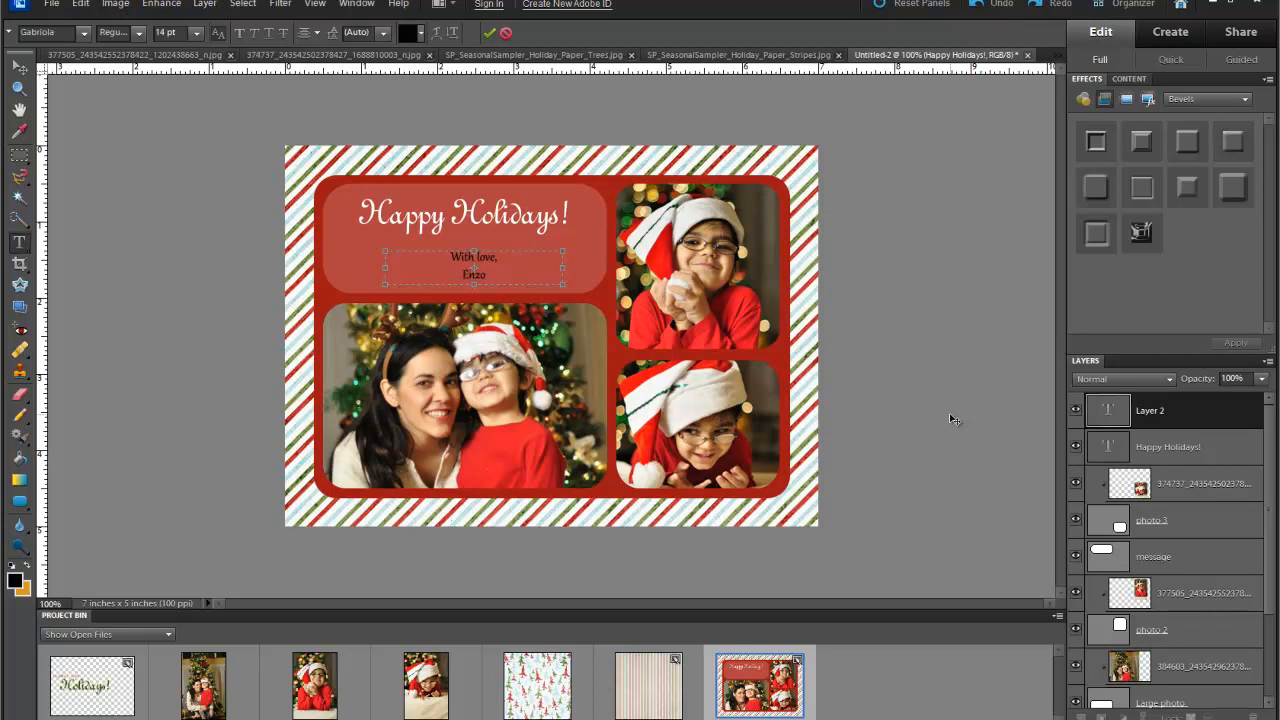
pyautogui.write('Enzo & Mommy')
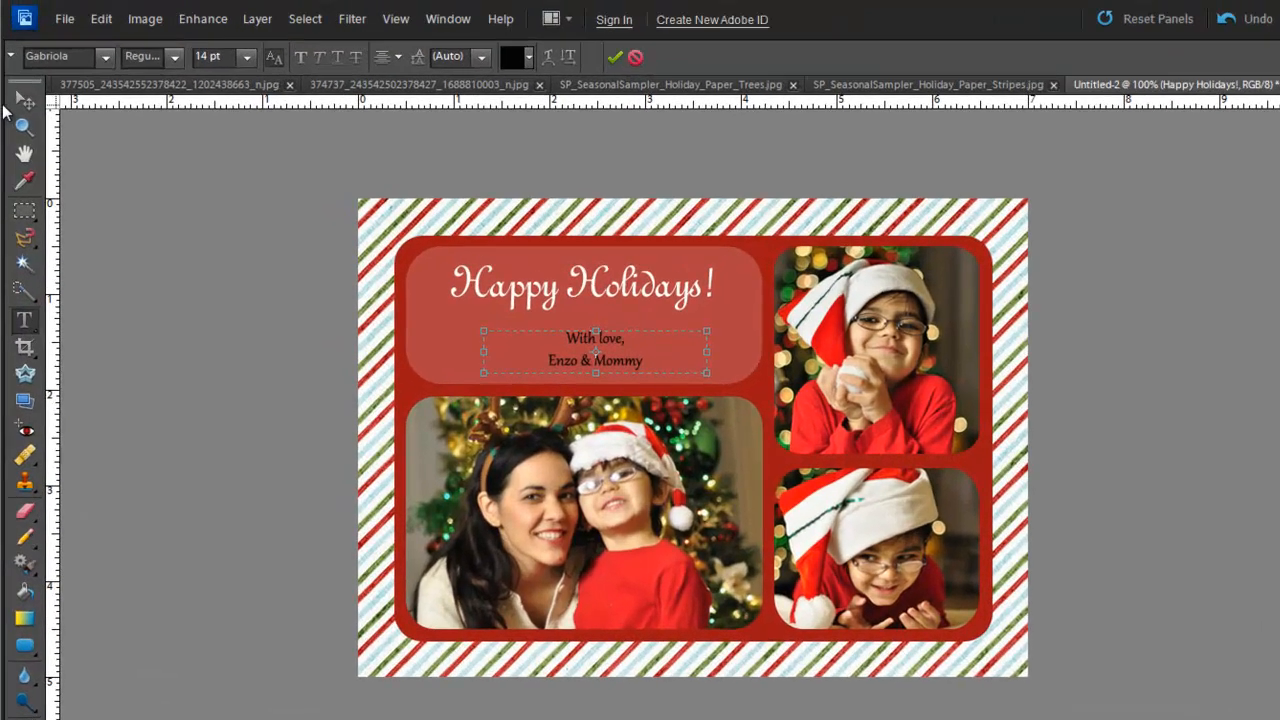
# - Nudge the signature up and slightly left, centred beneath the title
pyautogui.click(20, 67)
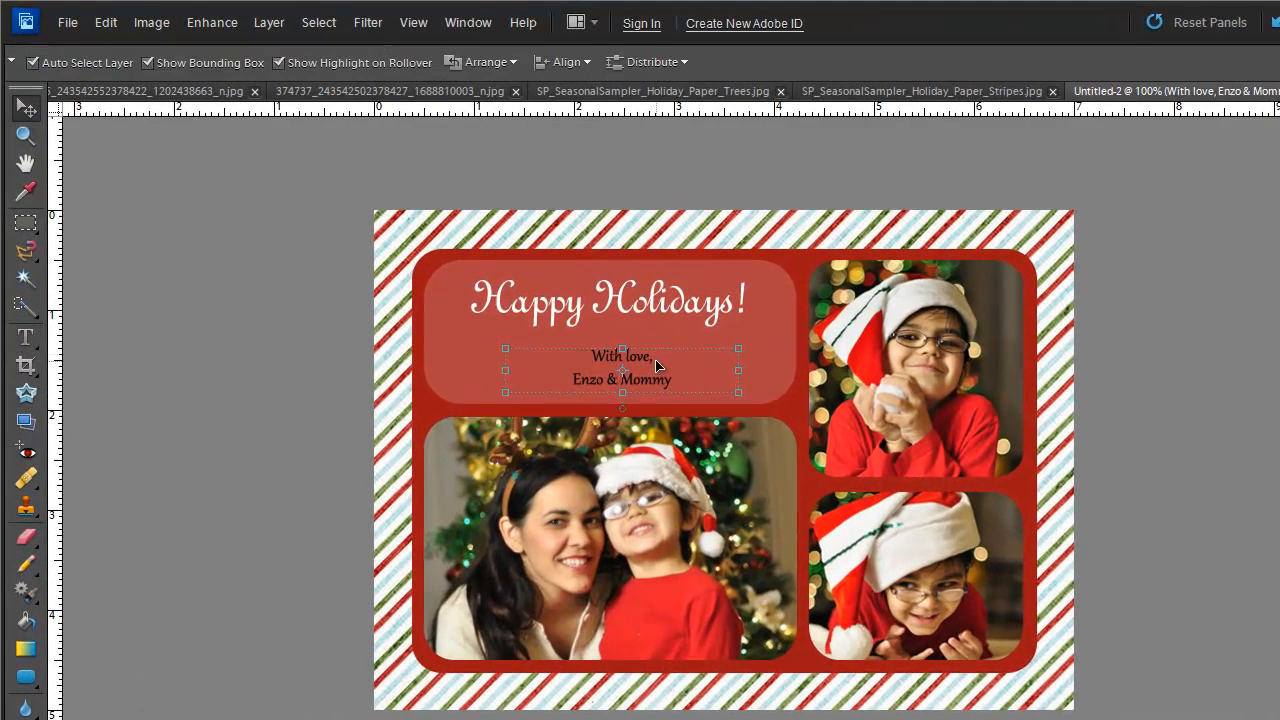
pyautogui.moveTo(646, 363); pyautogui.dragTo(641, 352)
pyautogui.click(1225, 414)
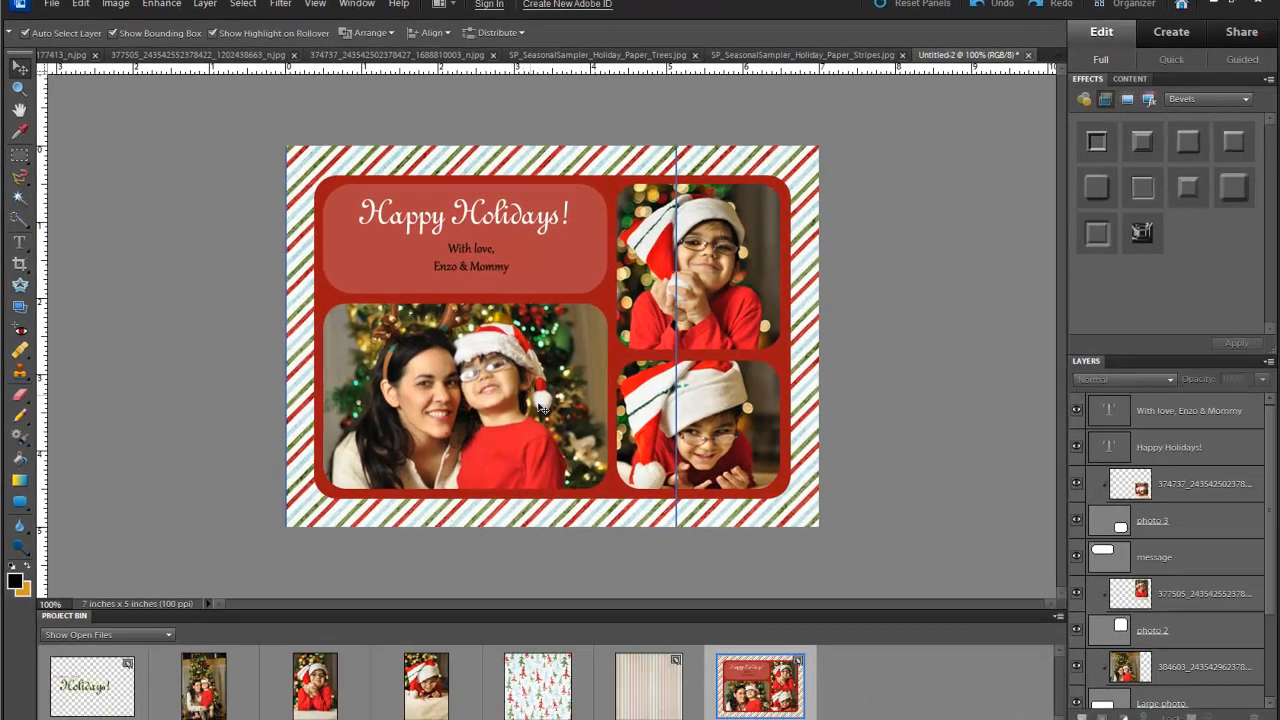
# - In the large photo's style settings, swap the drop shadow for a bevel
pyautogui.scroll(-3, 1180, 609)
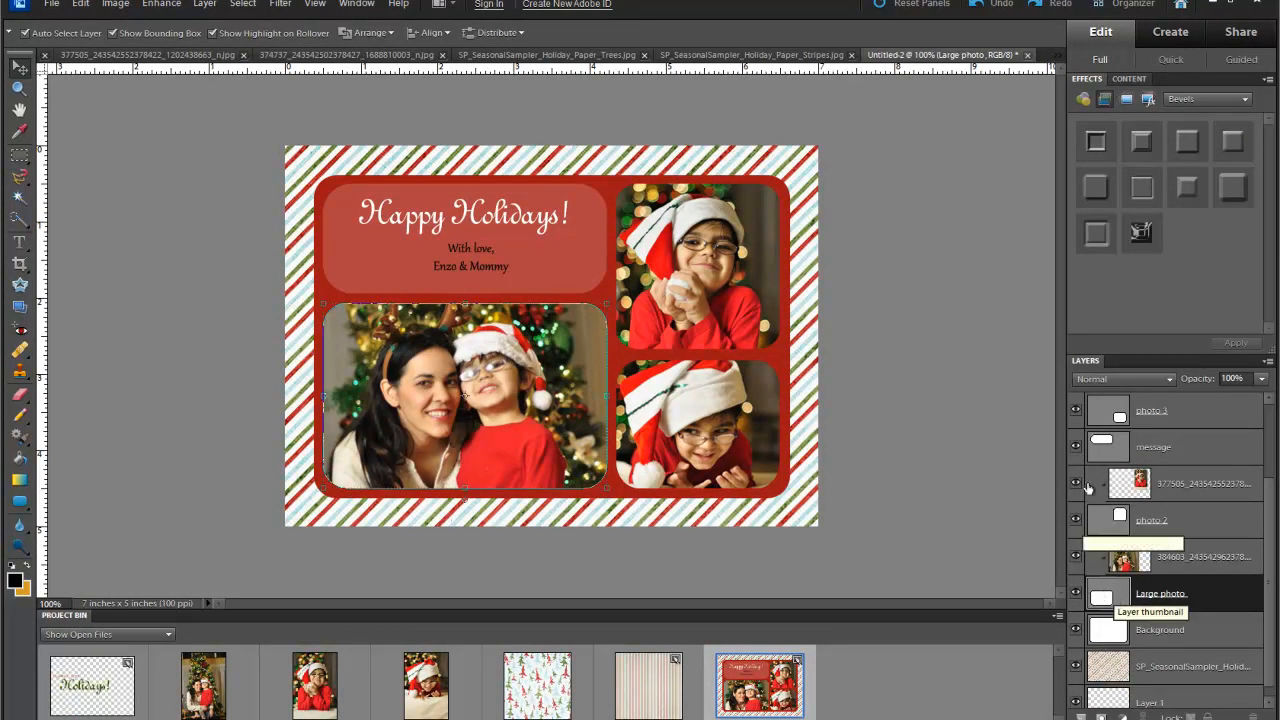
pyautogui.click(204, 6)
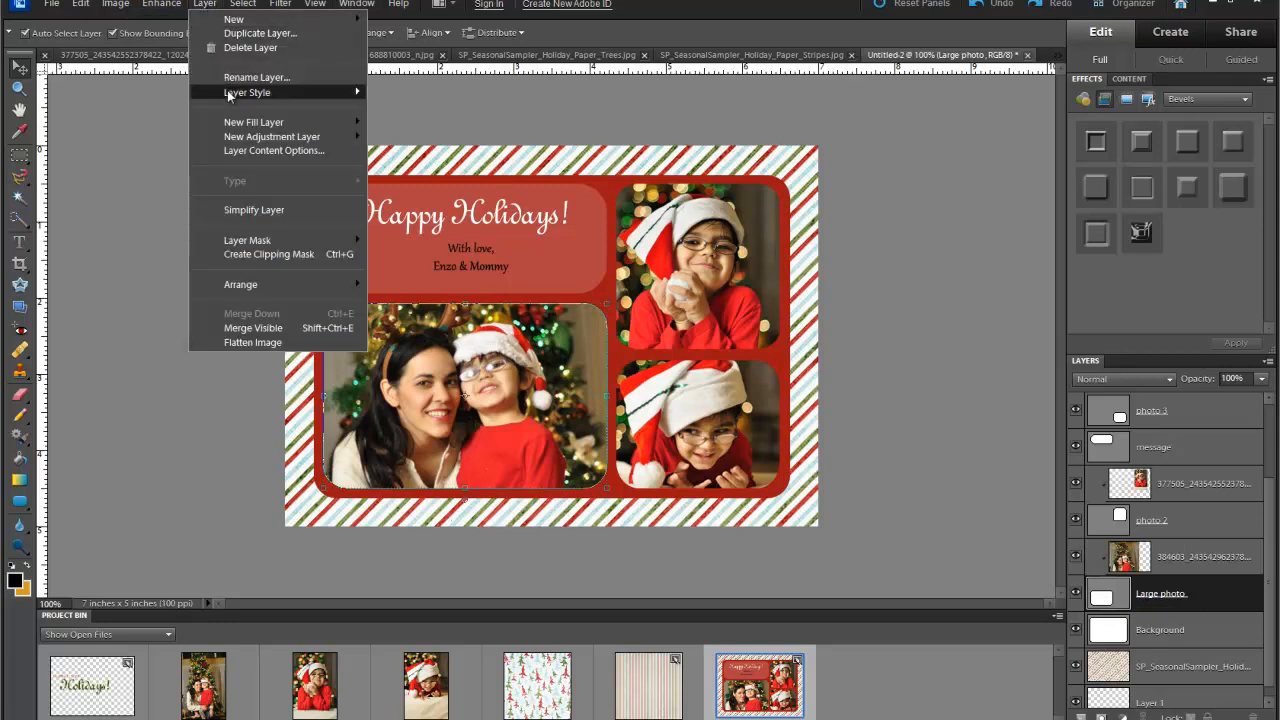
pyautogui.moveTo(232, 92)
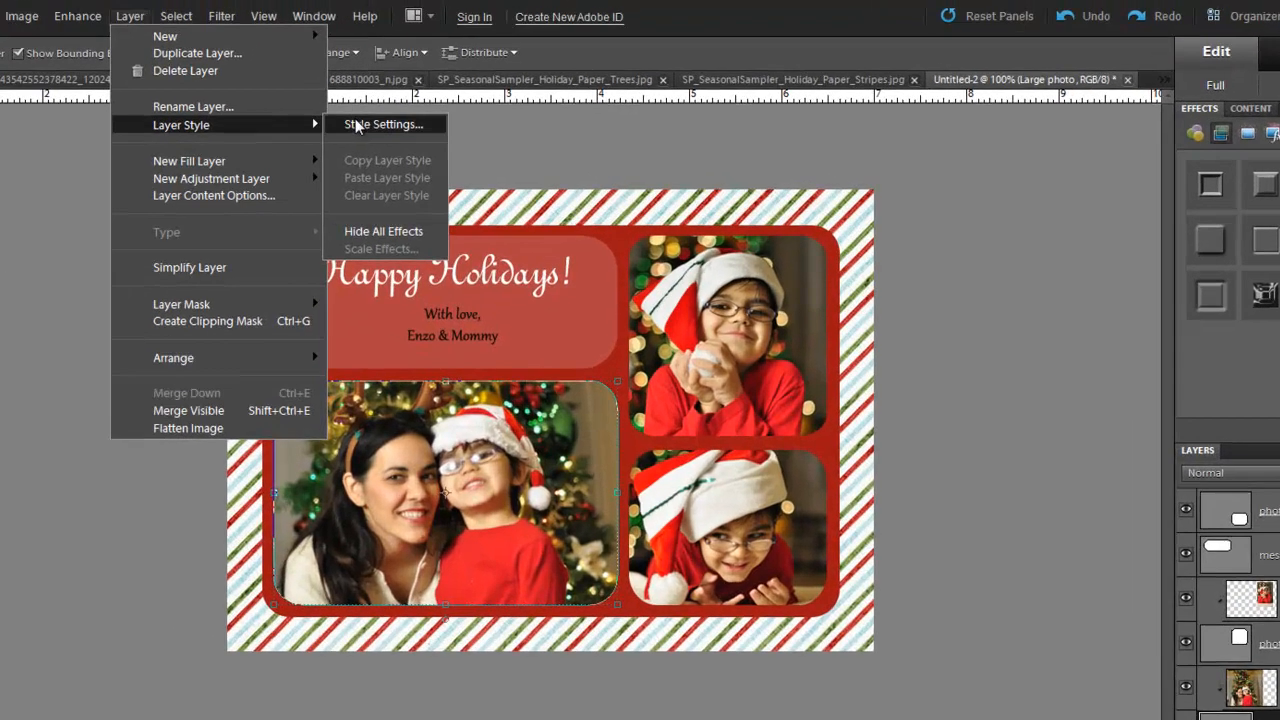
pyautogui.click(356, 124)
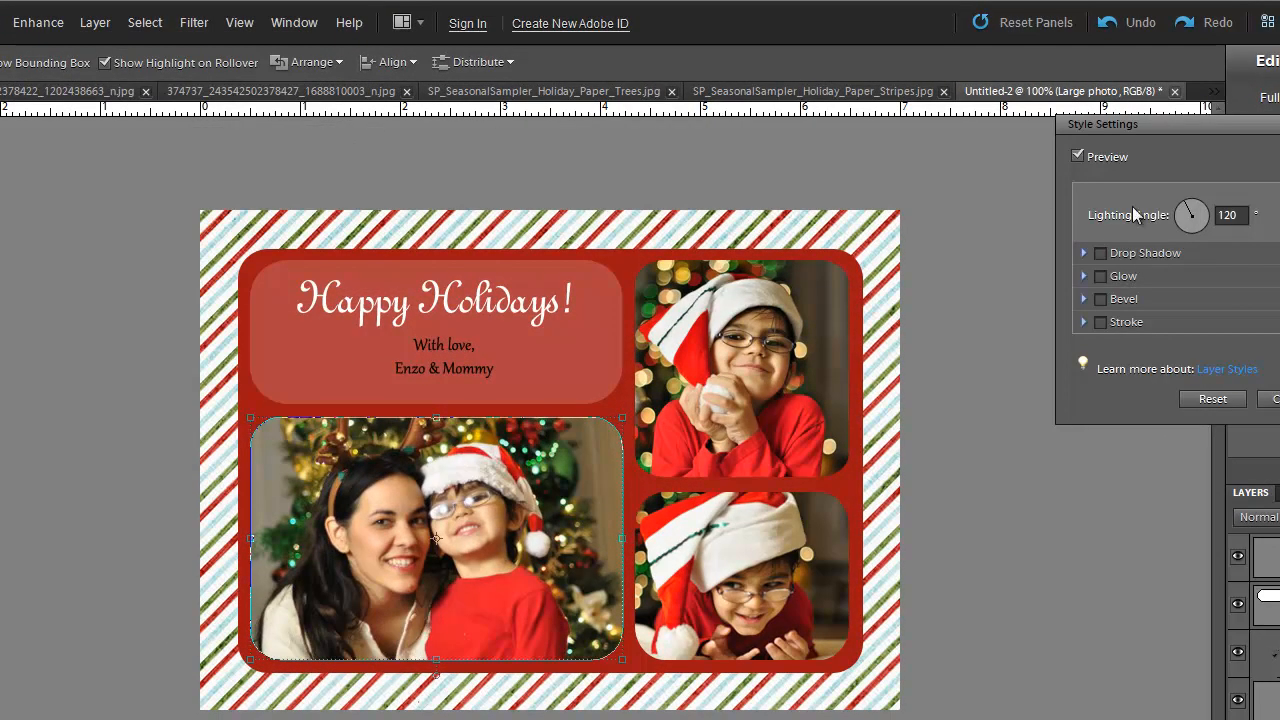
pyautogui.click(1101, 253)
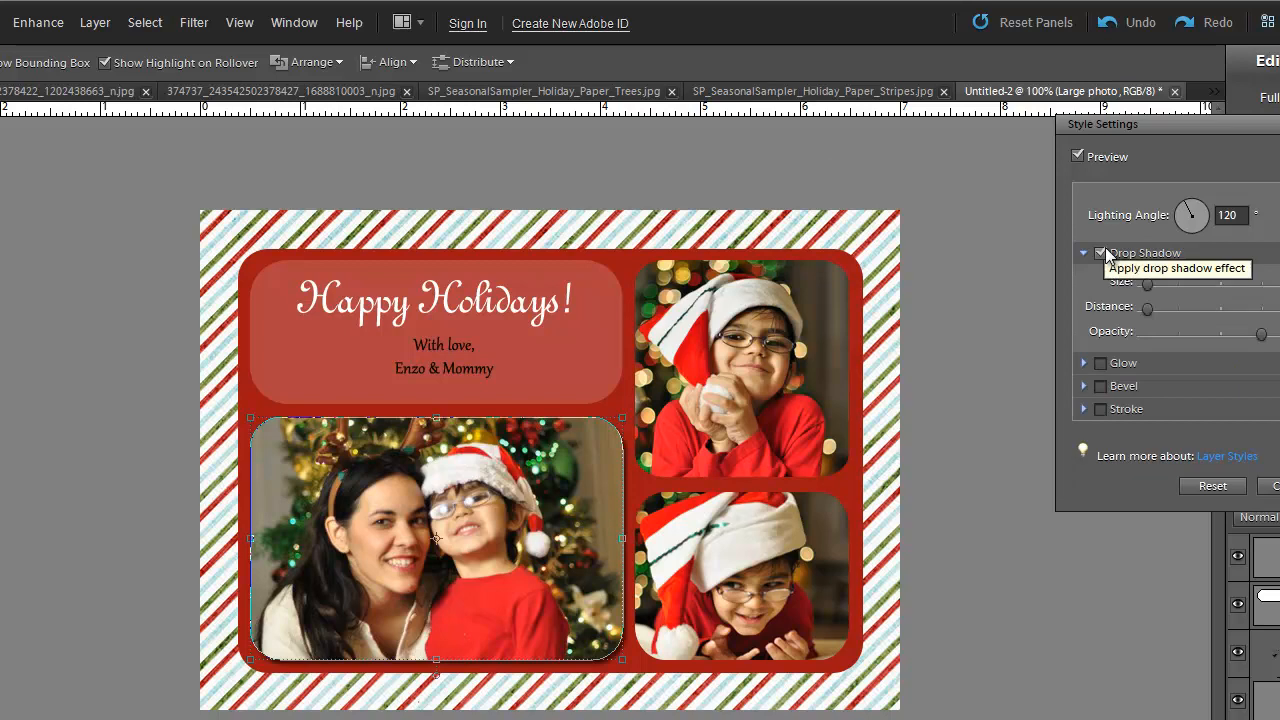
pyautogui.click(1101, 253)
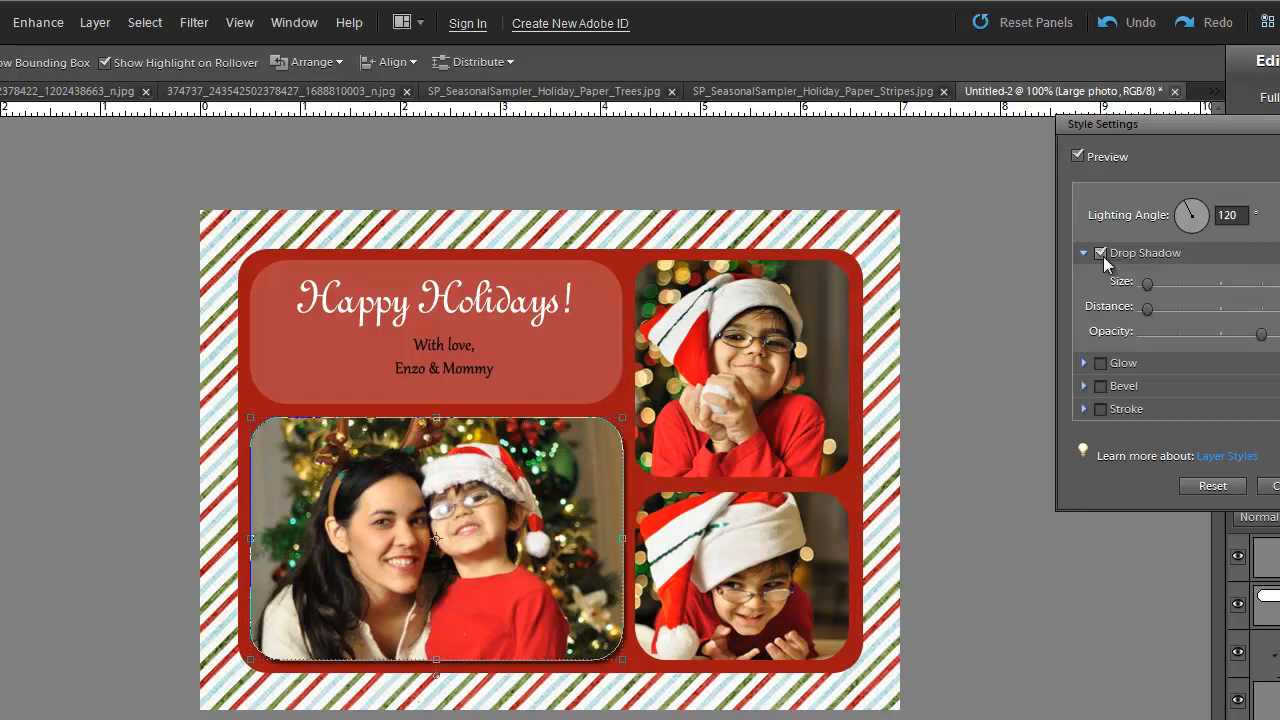
pyautogui.click(1100, 387)
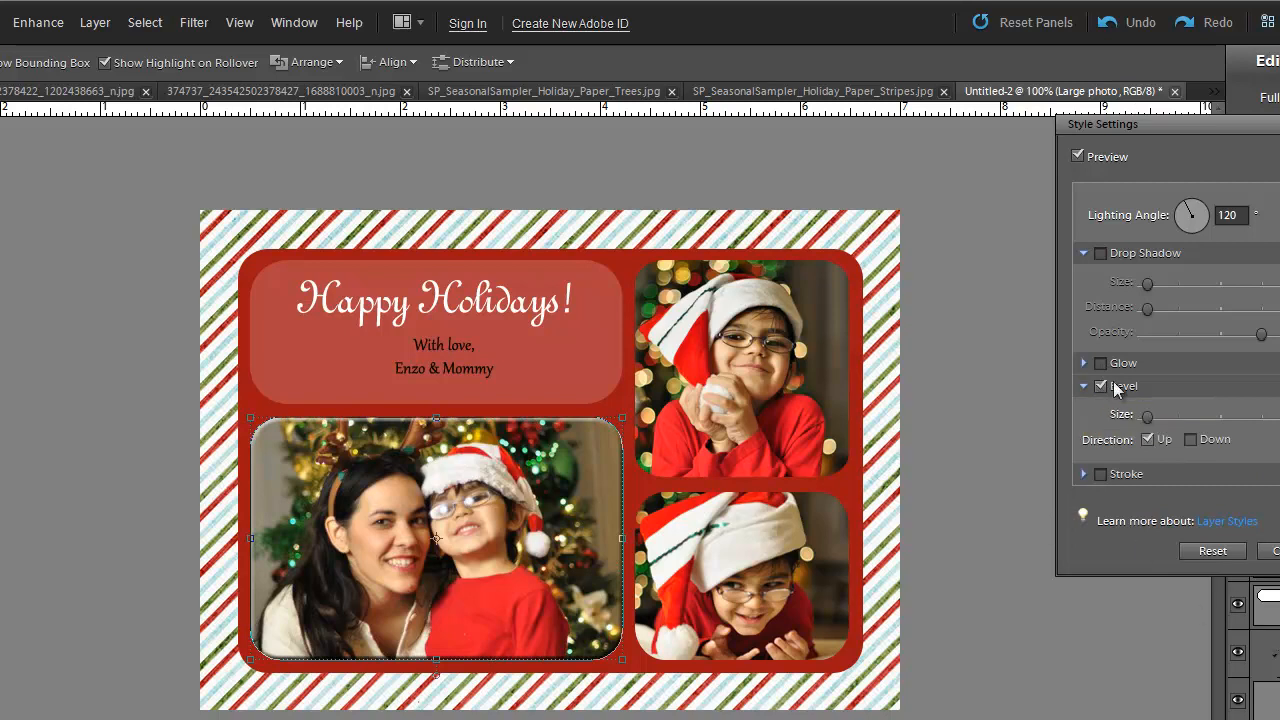
# - Test a stroke outline and the drop shadow again, discard both, and keep the bevel
pyautogui.click(1104, 476)
pyautogui.click(1103, 476)
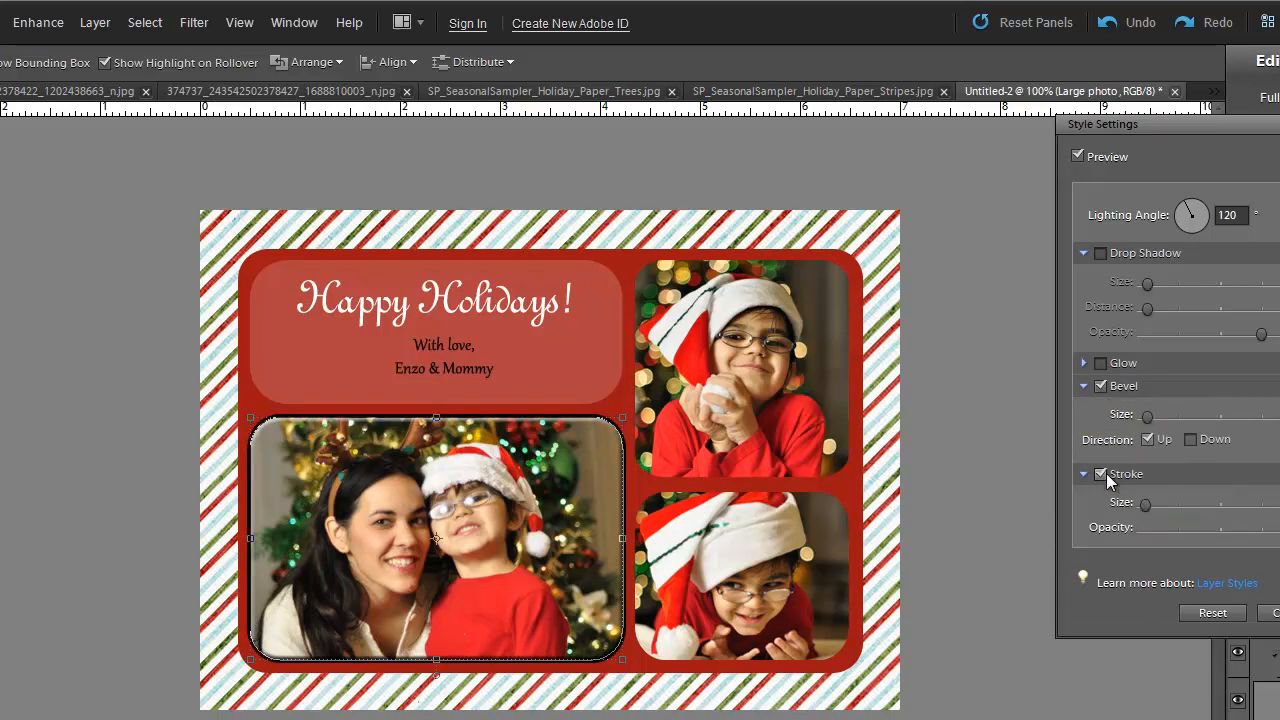
pyautogui.click(1102, 255)
pyautogui.click(1102, 255)
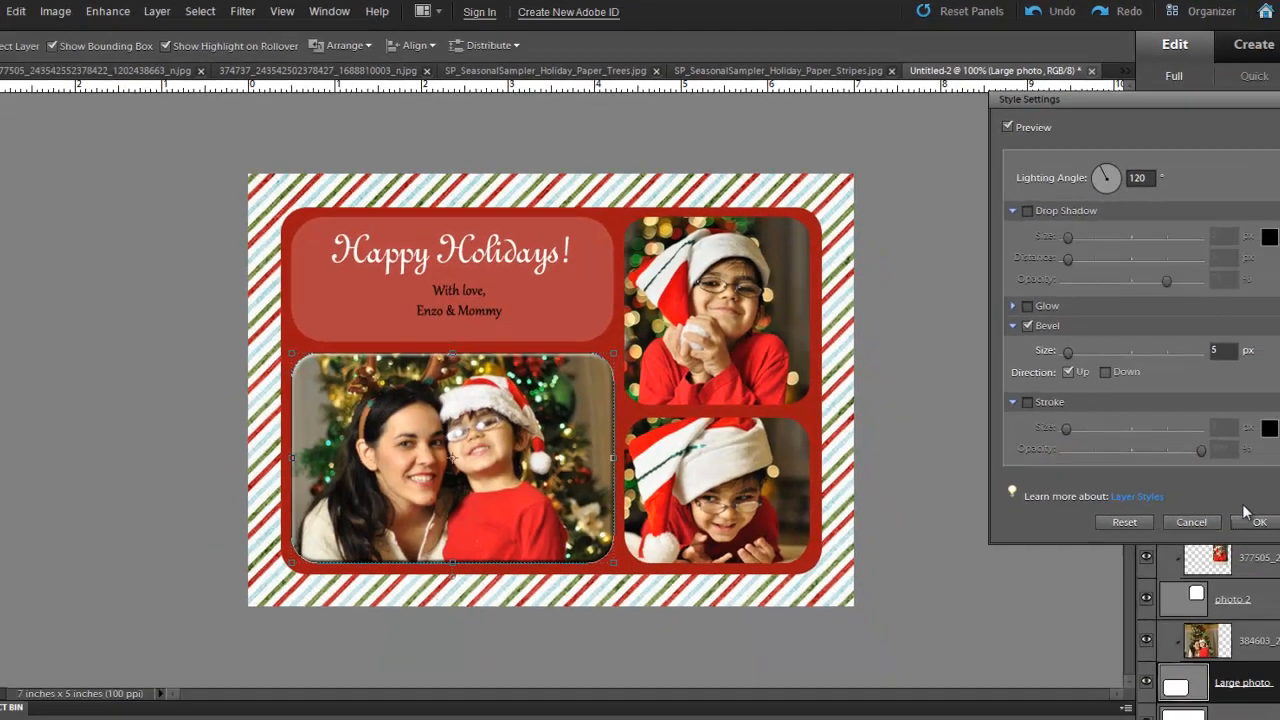
pyautogui.click(1256, 519)
pyautogui.click(998, 428)
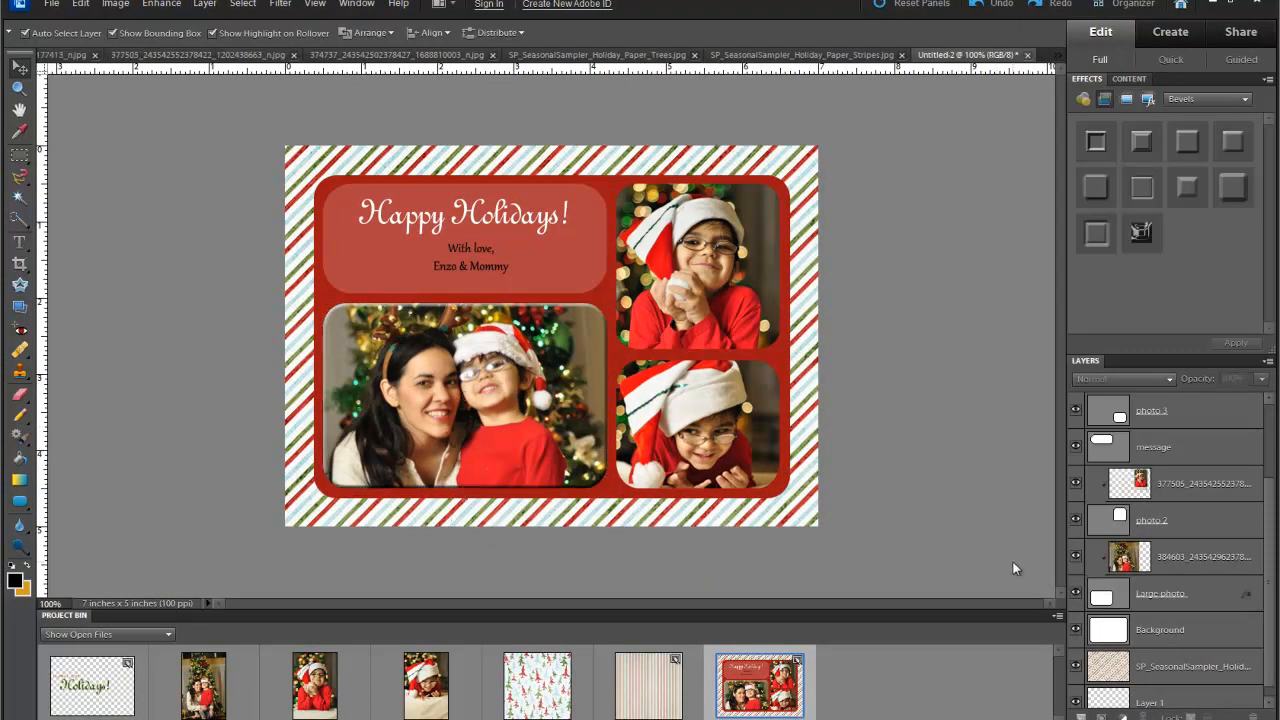
pyautogui.click(680, 291)
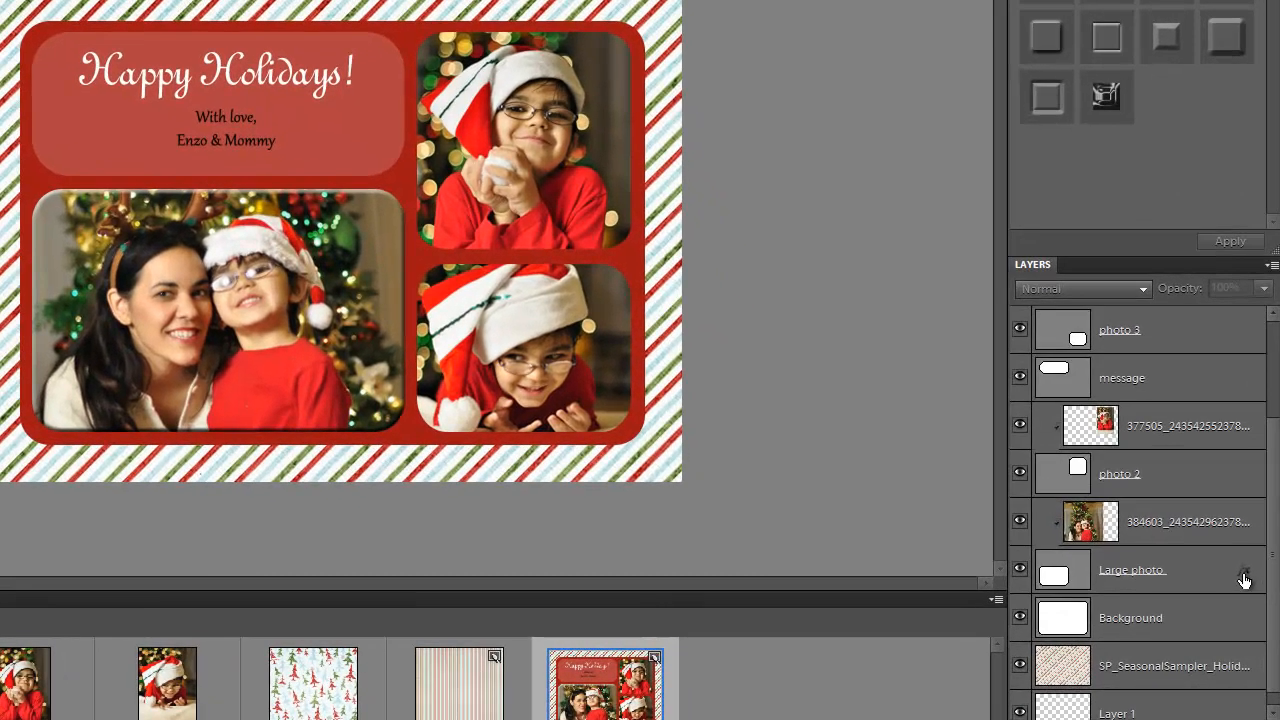
# - Replace the large photo's bevel with a drop shadow
pyautogui.doubleClick(1244, 597)
pyautogui.click(882, 71)
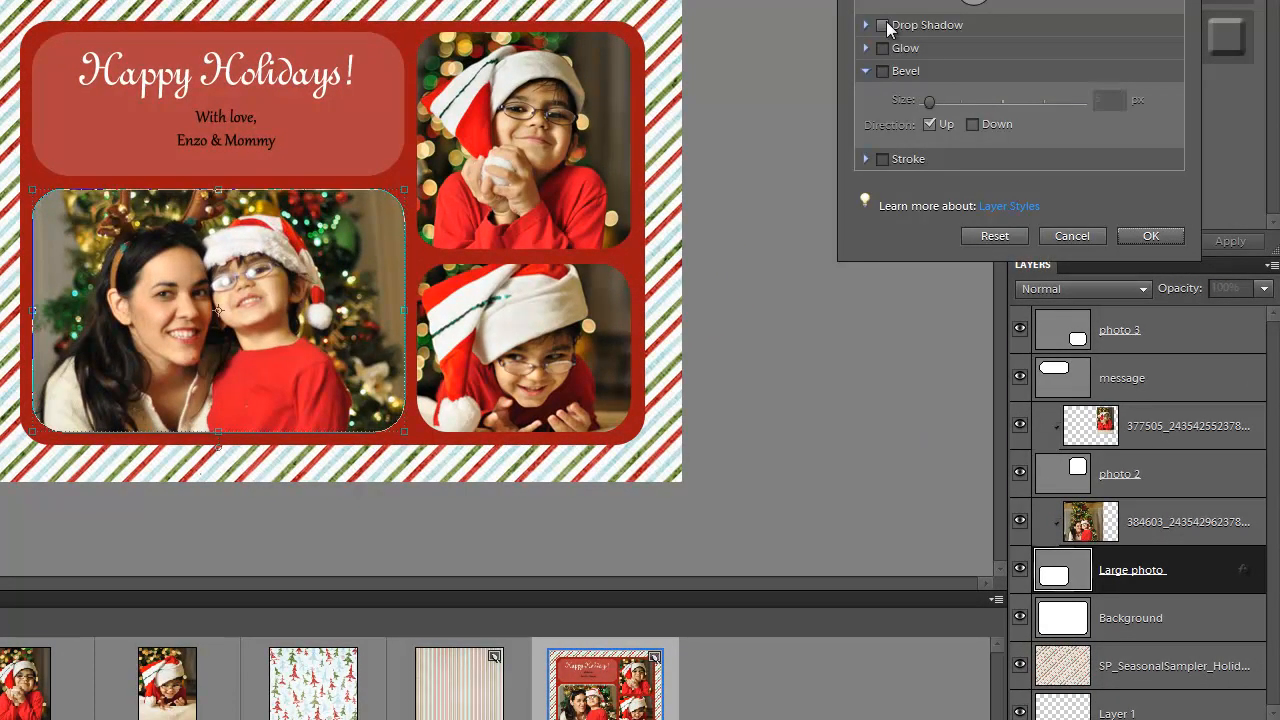
pyautogui.click(882, 25)
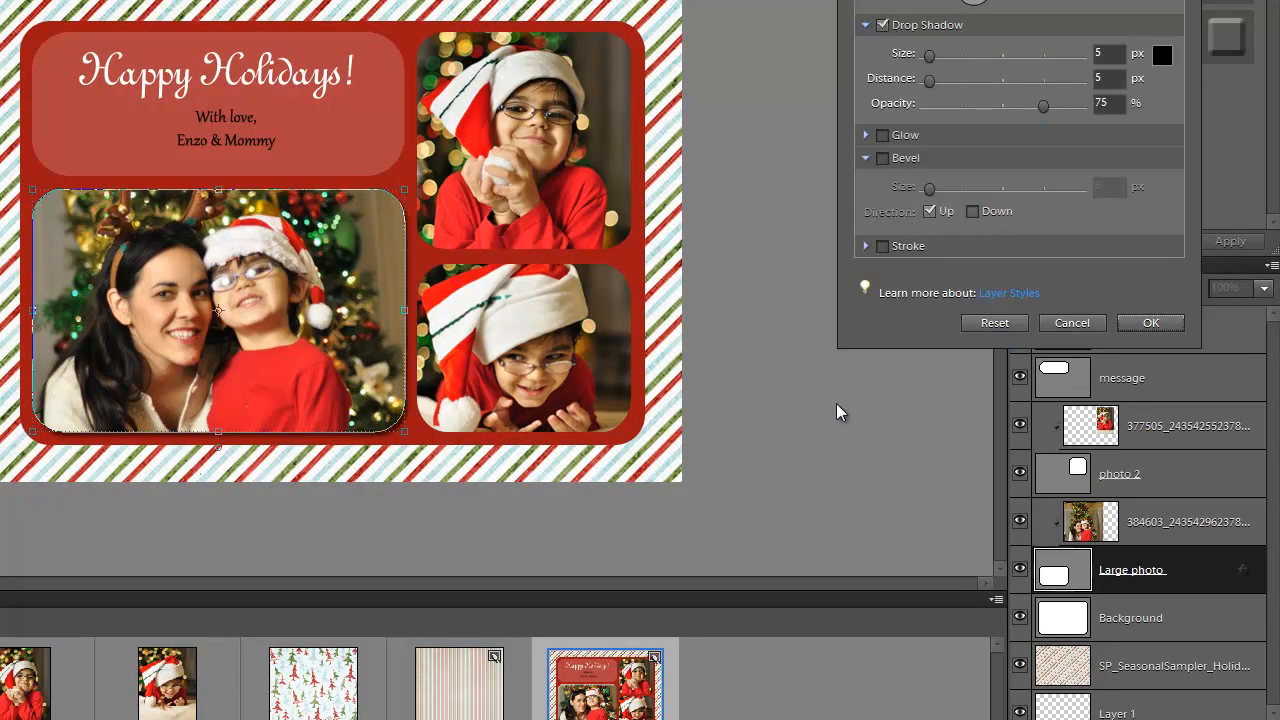
pyautogui.click(1148, 321)
pyautogui.click(875, 434)
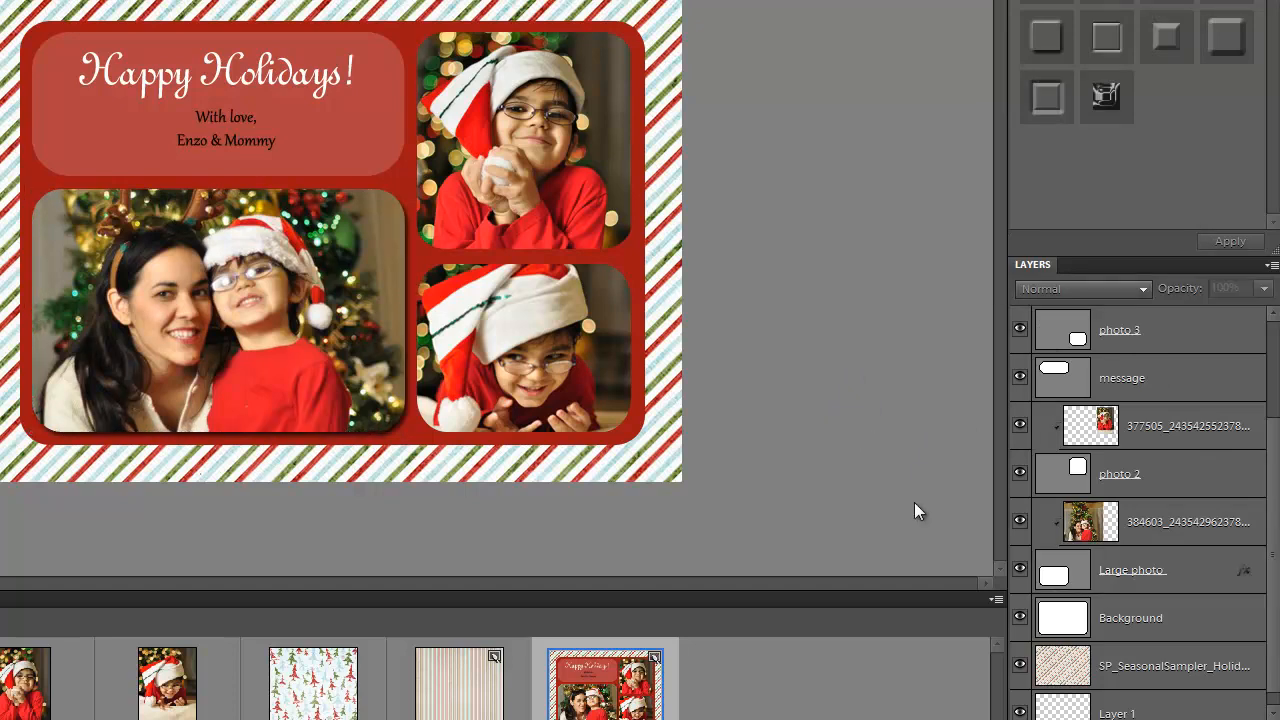
# - Apply a drop shadow to the lower-right photo as well
pyautogui.click(1163, 486)
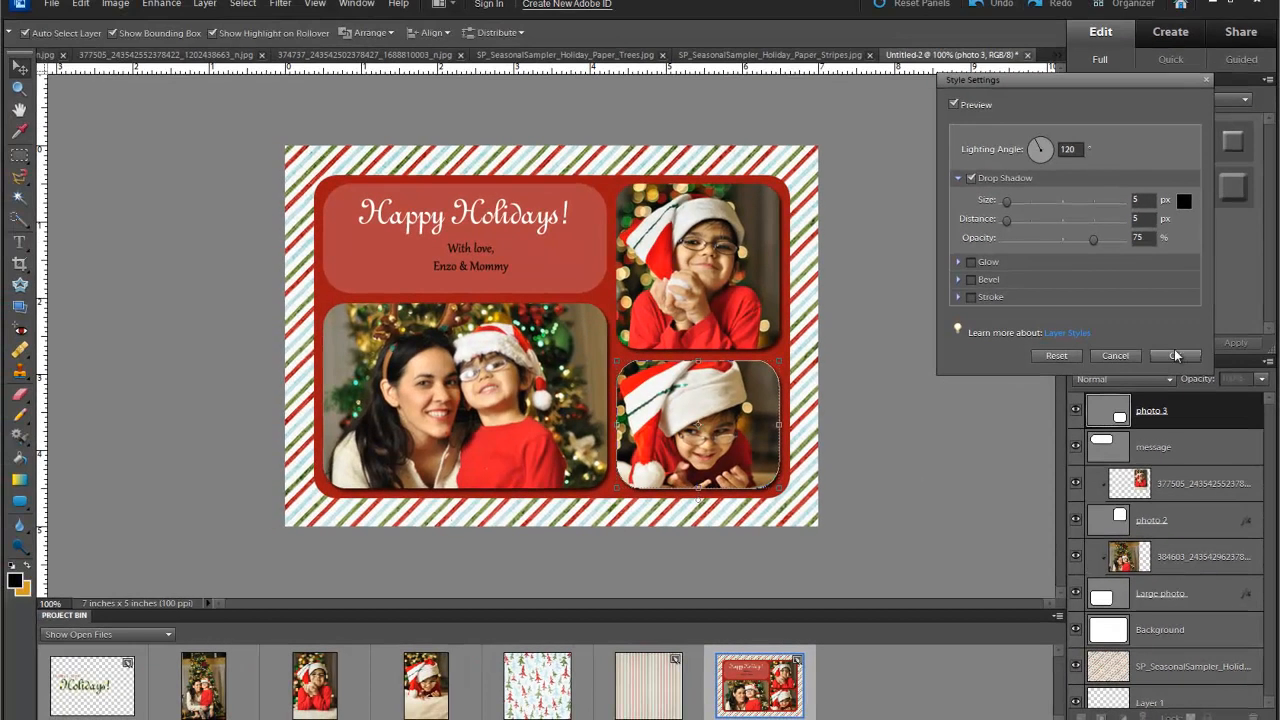
pyautogui.click(1151, 171)
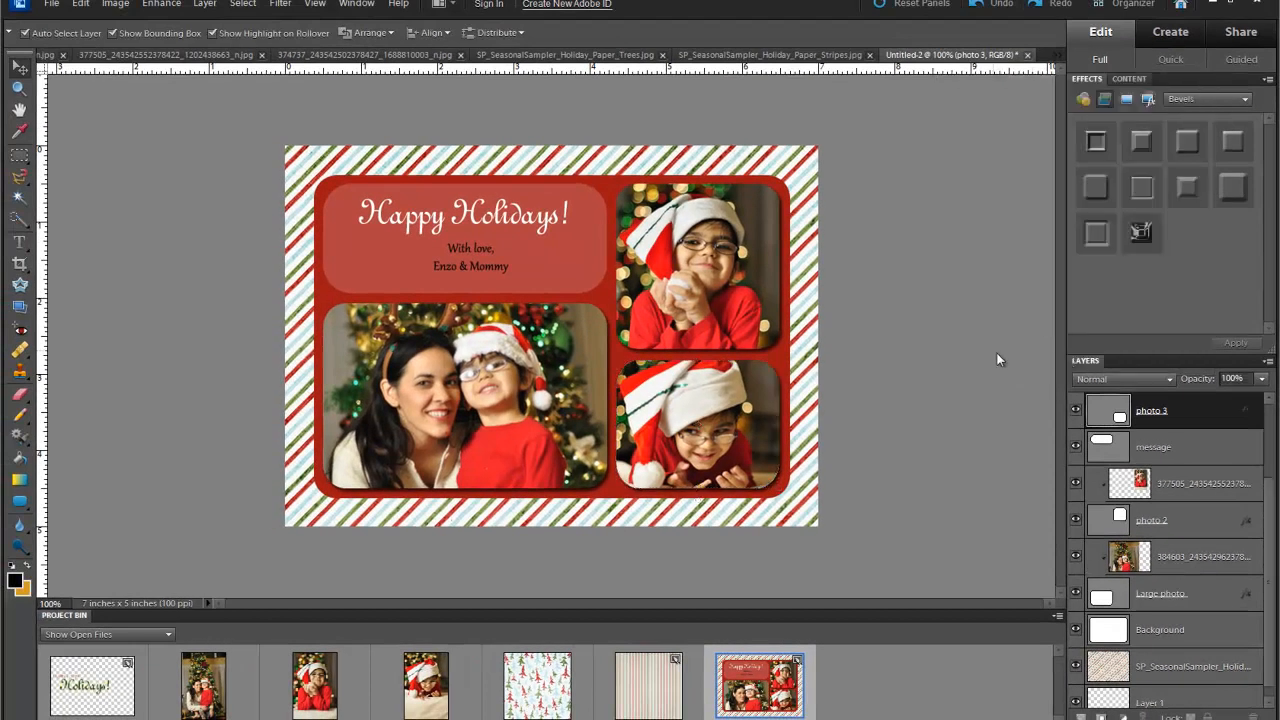
pyautogui.click(995, 353)
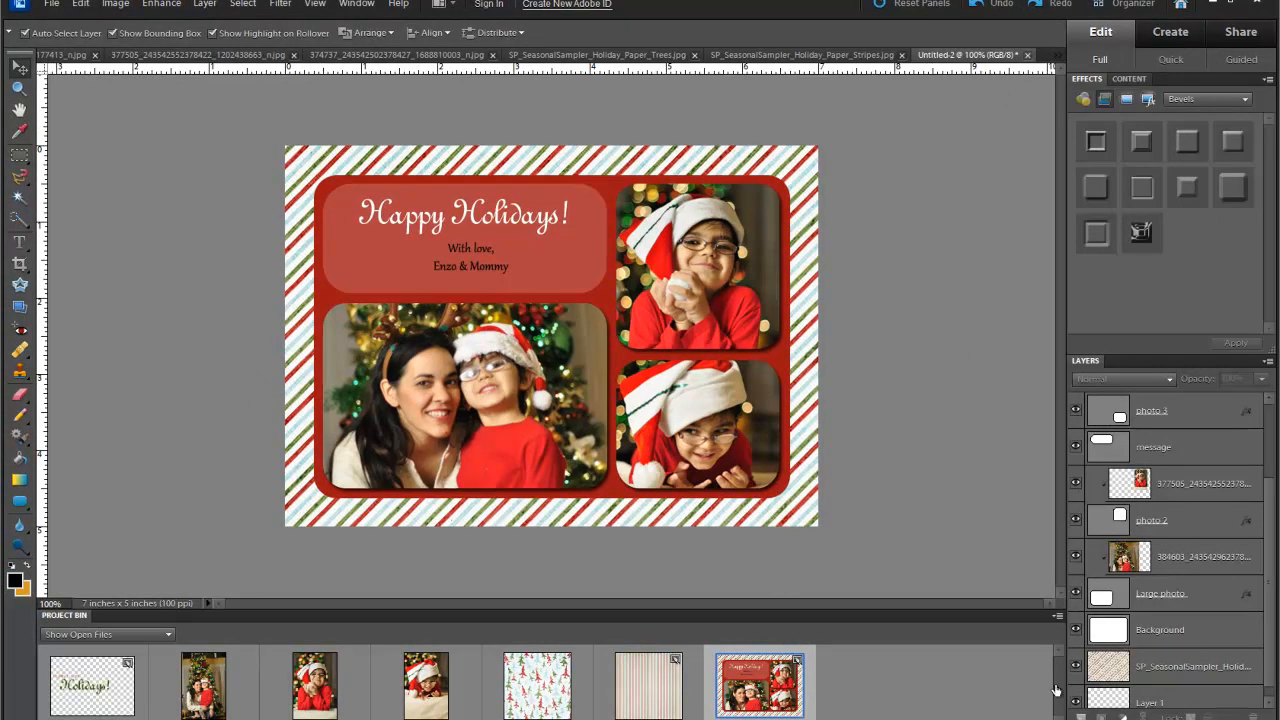
# - Open SP_SeasonalSampler_Holiday_Brad_White.png from the Seasonal Sampler folder, then return to the card
pyautogui.click(51, 4)
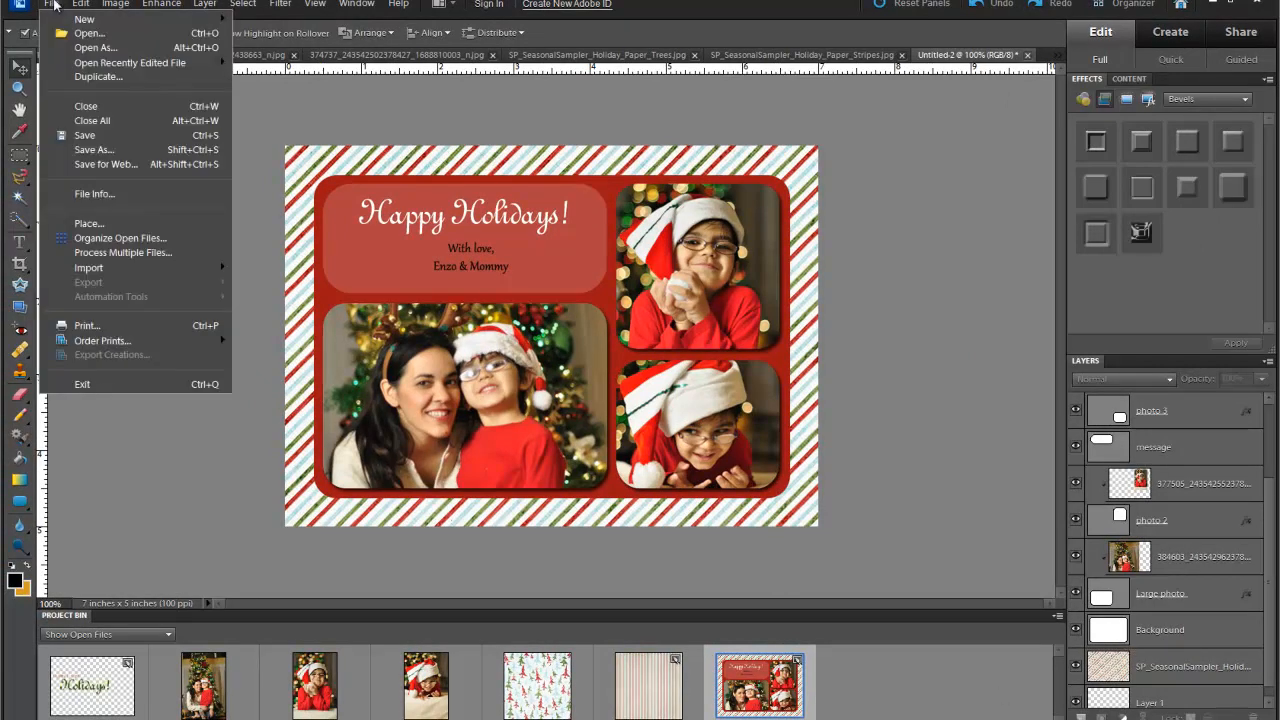
pyautogui.click(176, 35)
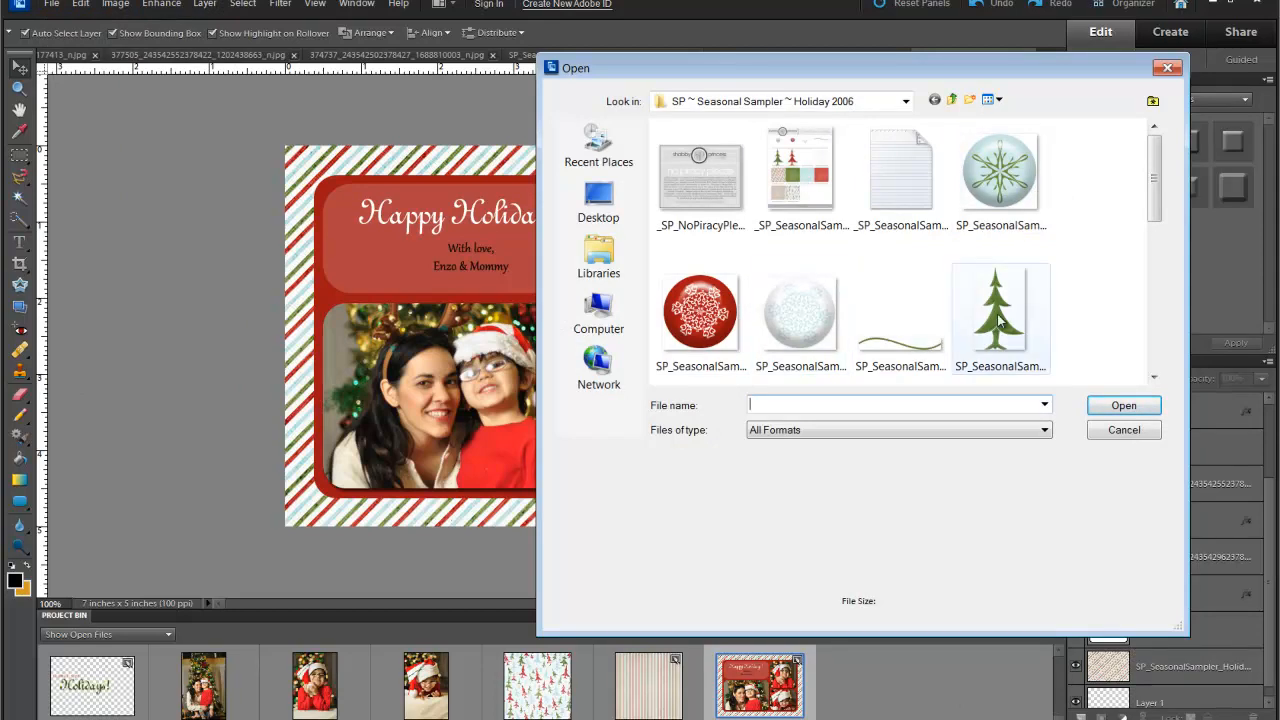
pyautogui.click(802, 312)
pyautogui.moveTo(1153, 175); pyautogui.dragTo(1155, 270)
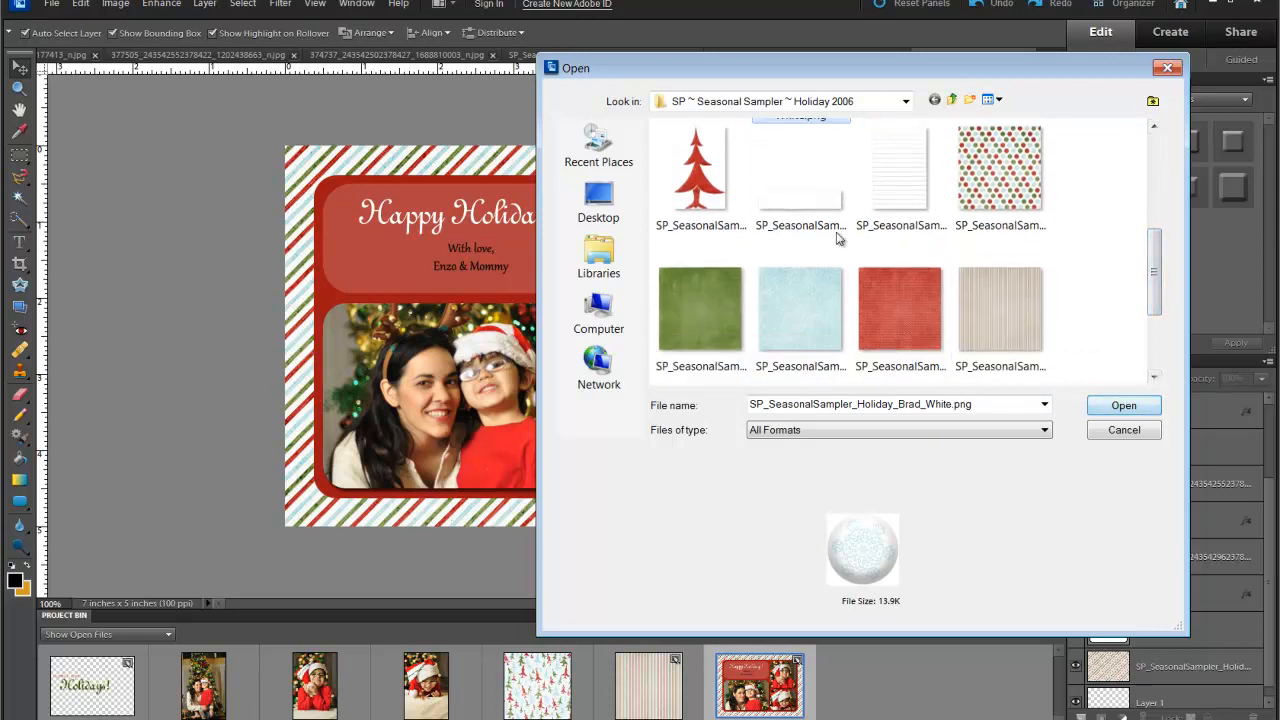
pyautogui.click(797, 211)
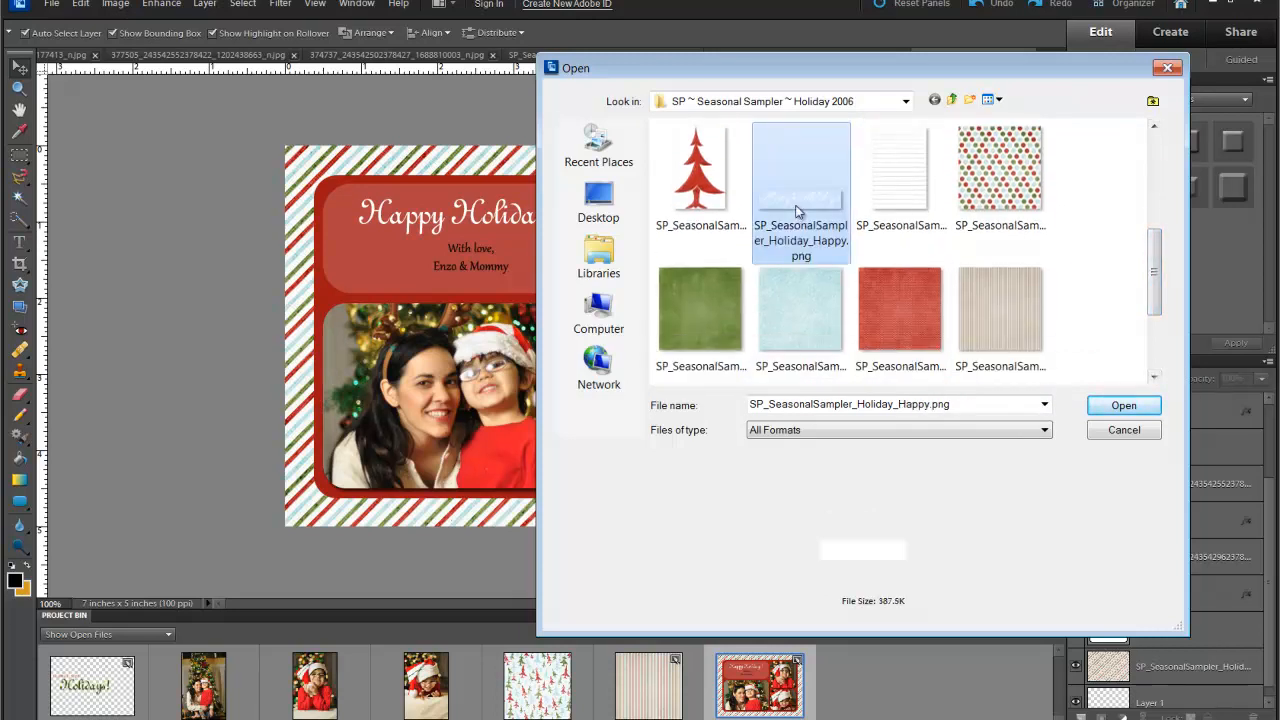
pyautogui.moveTo(1153, 260); pyautogui.dragTo(1153, 188)
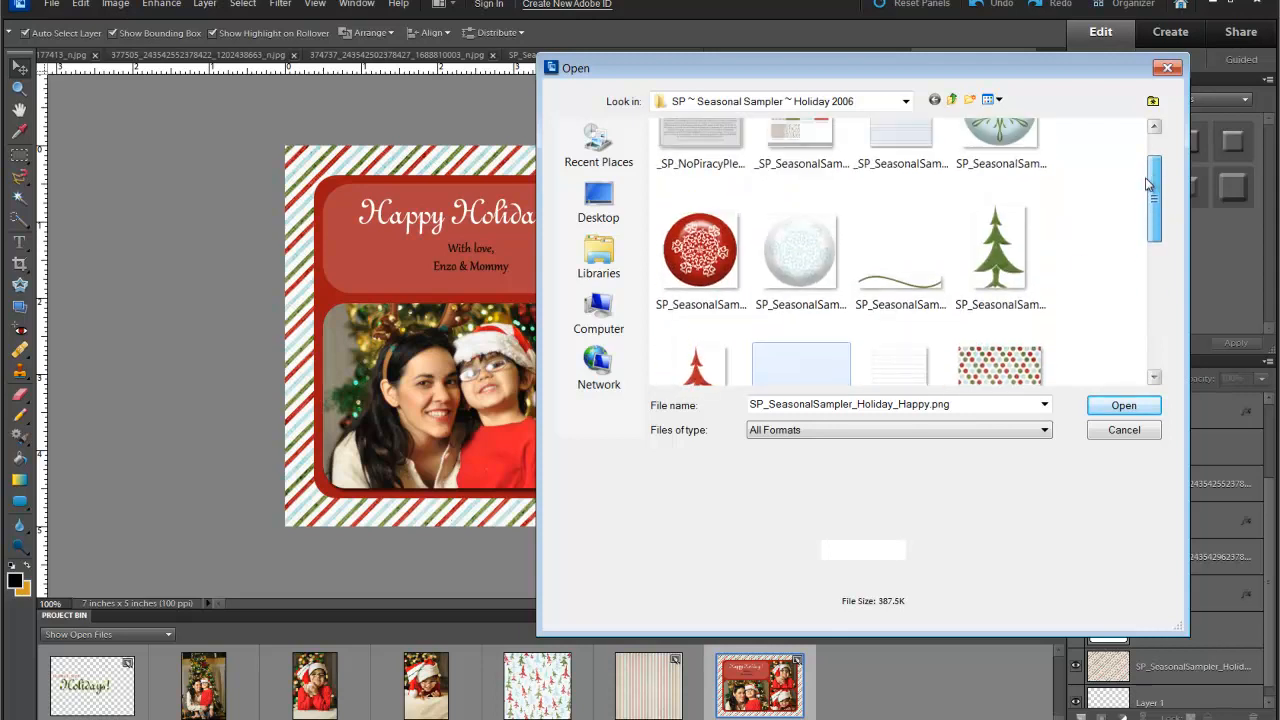
pyautogui.click(822, 252)
pyautogui.click(1124, 410)
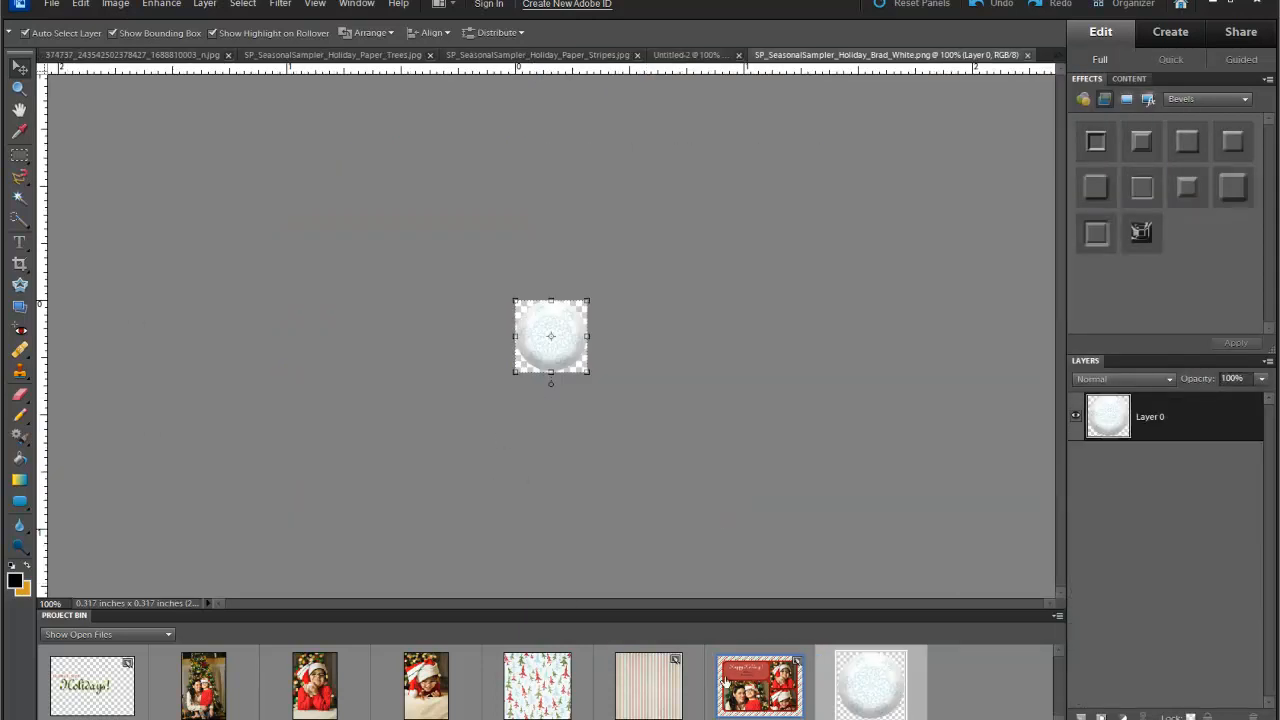
pyautogui.click(766, 690)
# - Place the snowflake brad at 41.6% scale, compare it hidden and shown, then delete its layer
pyautogui.moveTo(886, 706); pyautogui.dragTo(590, 308)
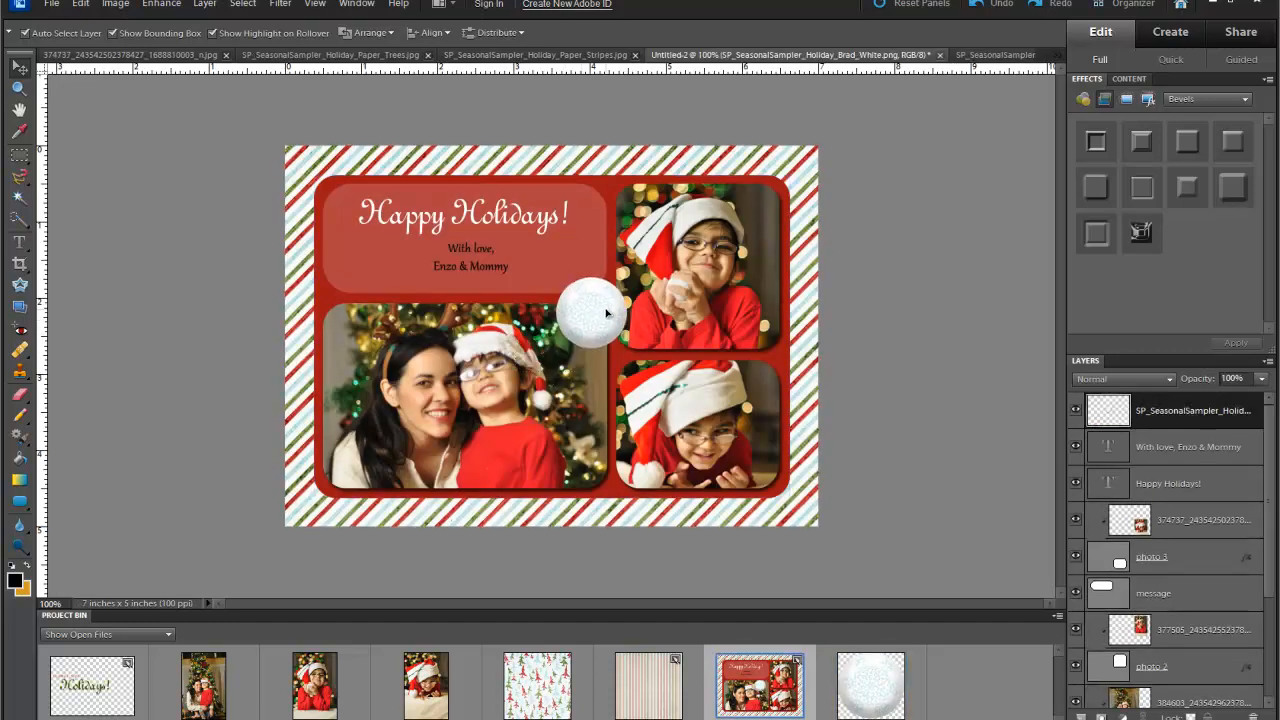
pyautogui.moveTo(636, 264); pyautogui.dragTo(473, 298)
pyautogui.click(458, 341)
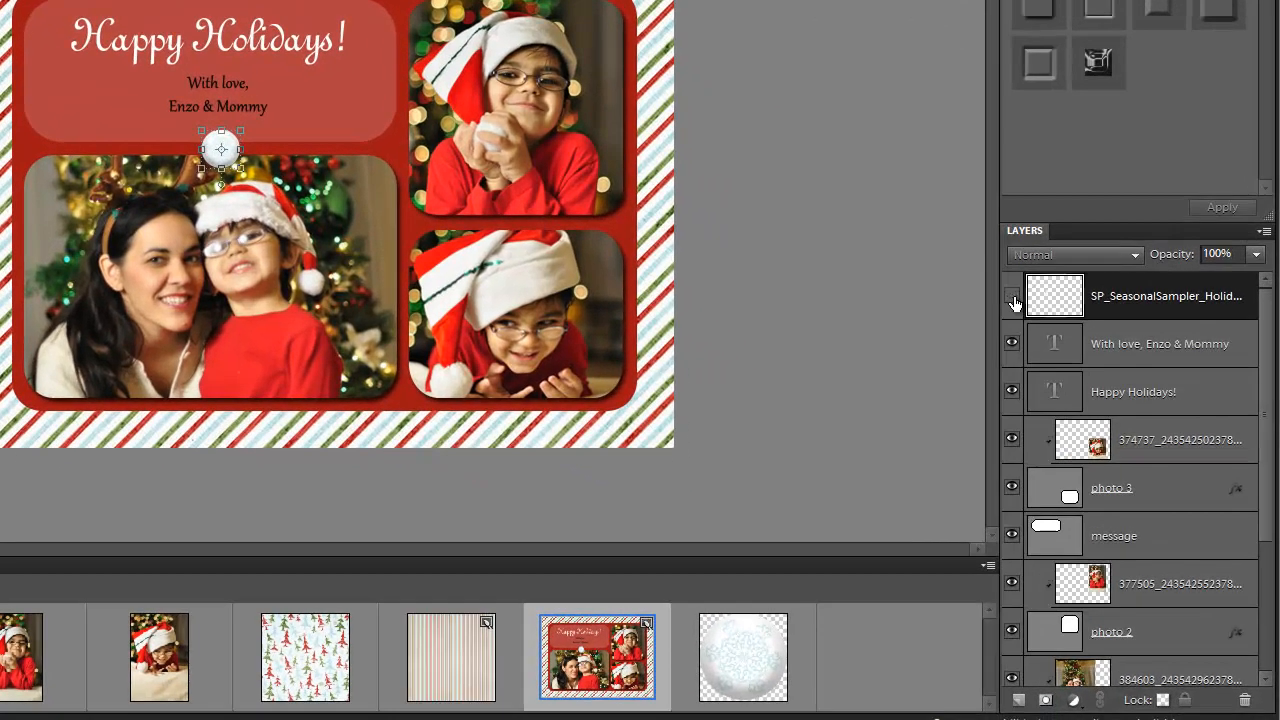
pyautogui.click(1076, 411)
pyautogui.click(1013, 300)
pyautogui.moveTo(1047, 292); pyautogui.dragTo(1247, 710)
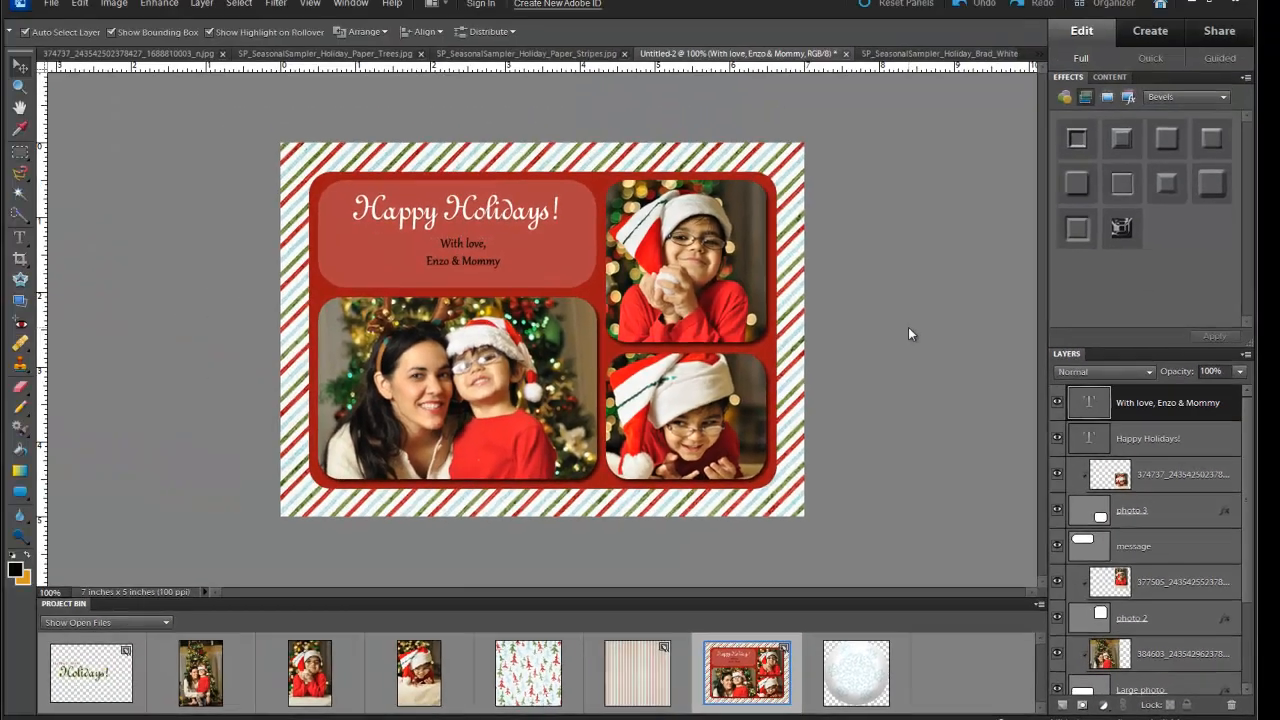
pyautogui.click(908, 329)
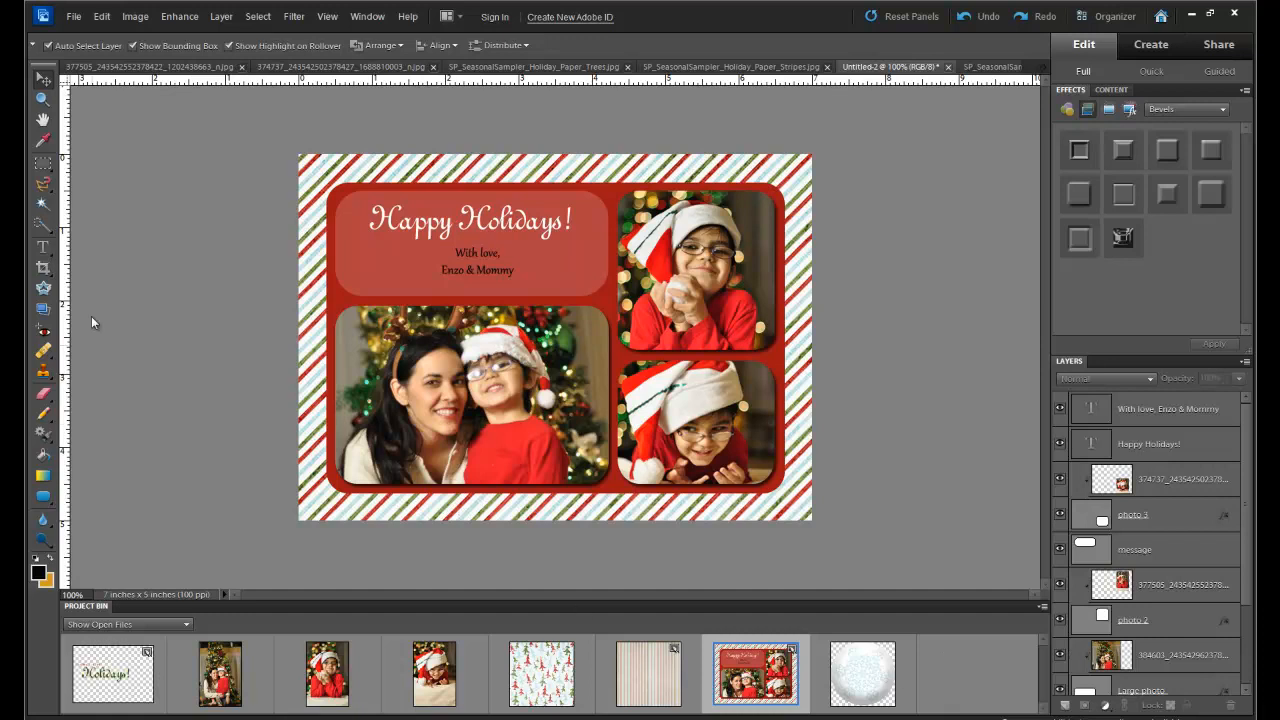
# - Save the layered card as the Photoshop file 'christmas card 1.psd'
pyautogui.click(74, 18)
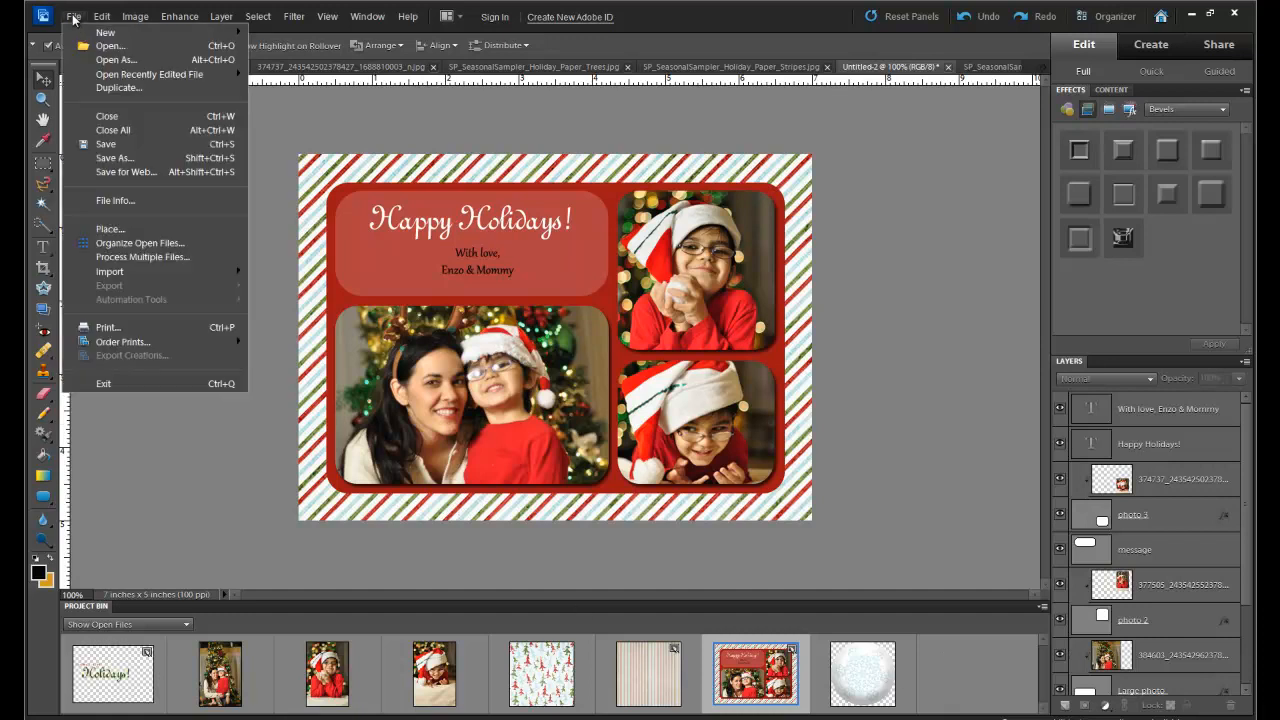
pyautogui.click(80, 160)
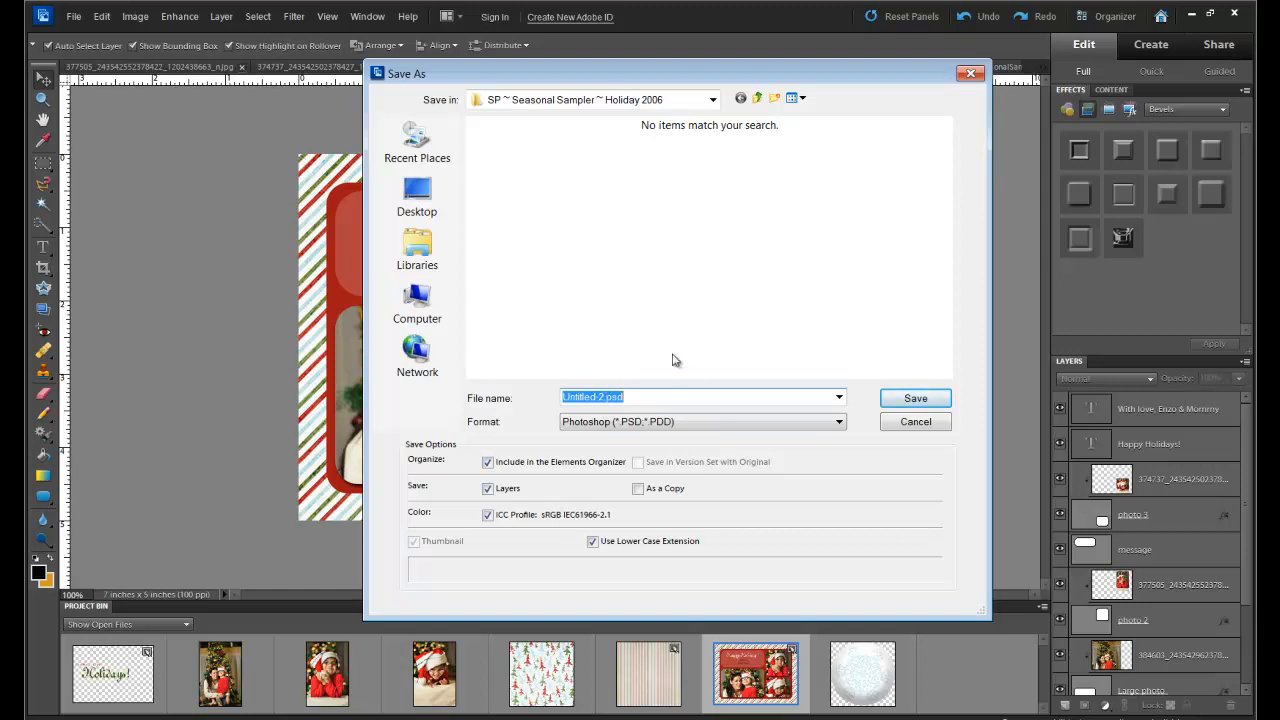
pyautogui.write('christmas card 1')
pyautogui.click(915, 399)
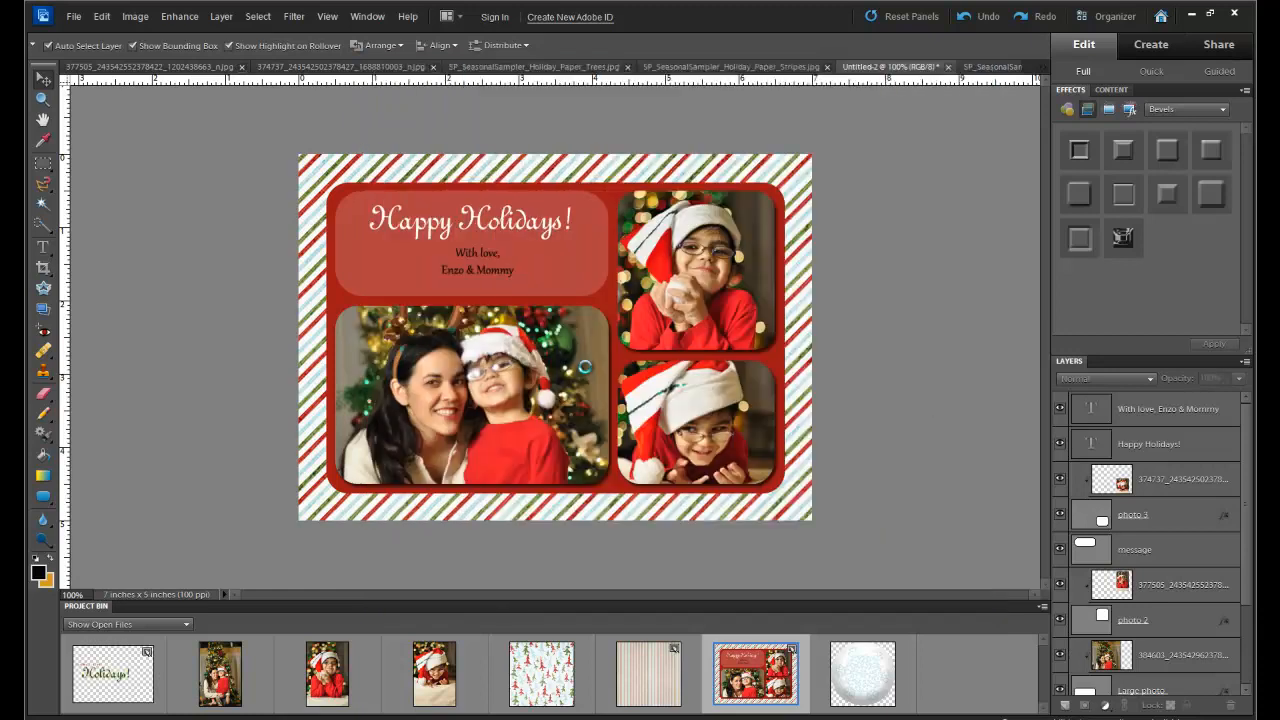
pyautogui.click(73, 16)
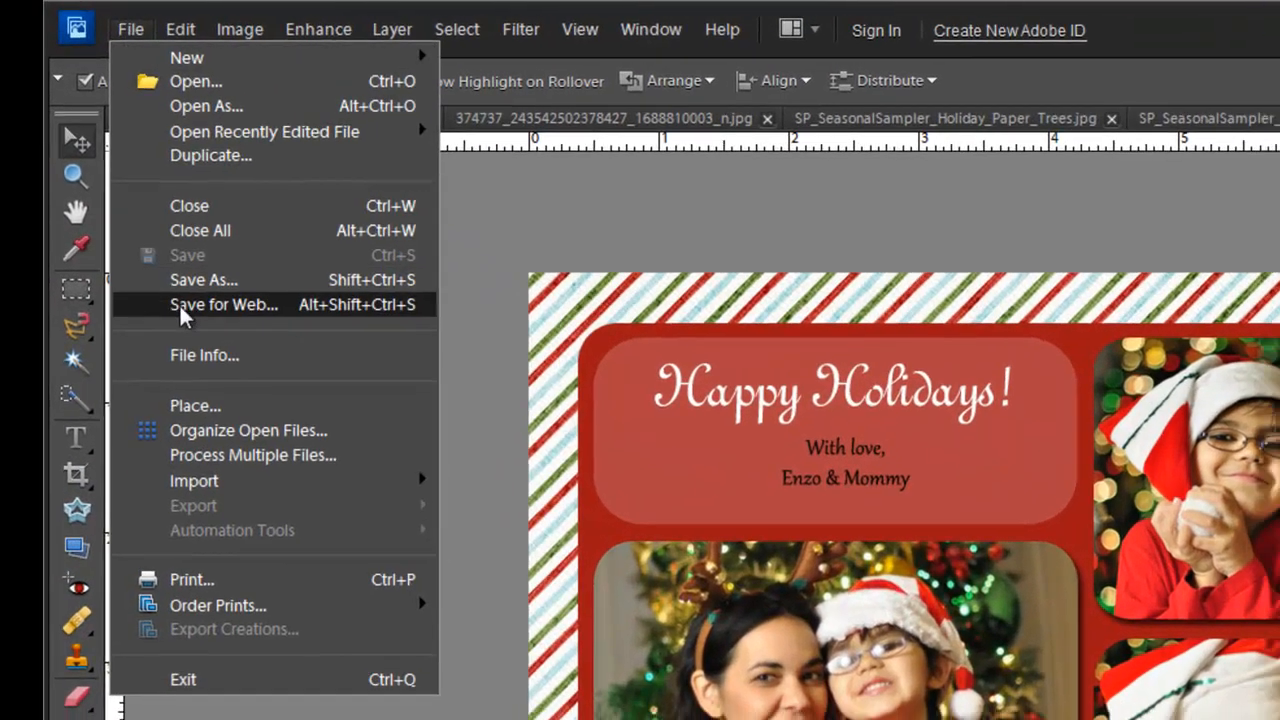
# - Set the Save for Web export format to JPEG at quality 100
pyautogui.click(179, 312)
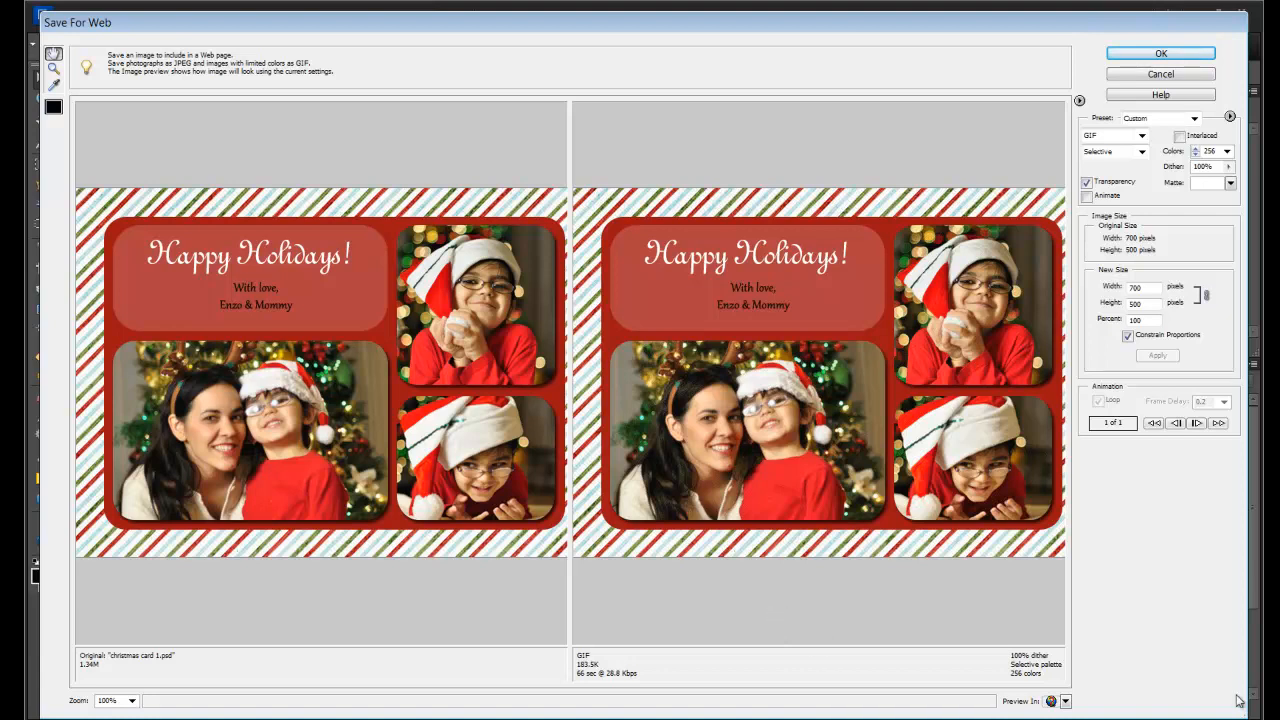
pyautogui.click(1142, 136)
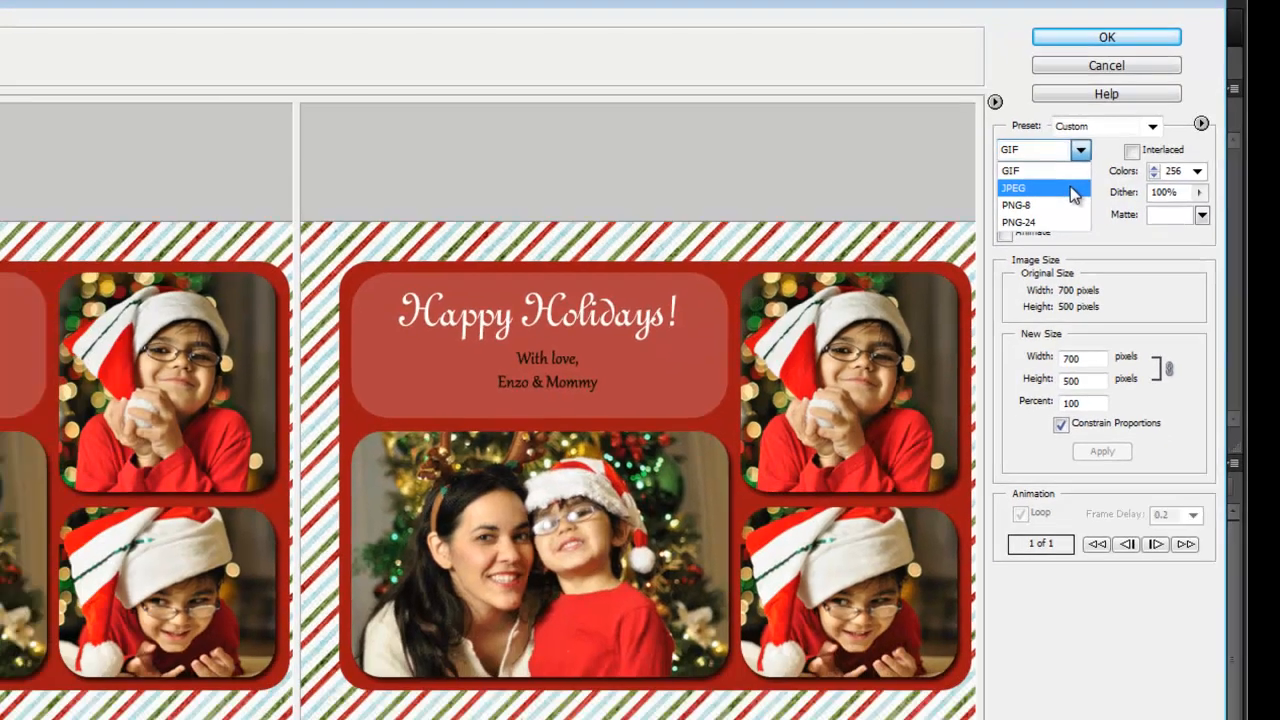
pyautogui.click(1039, 215)
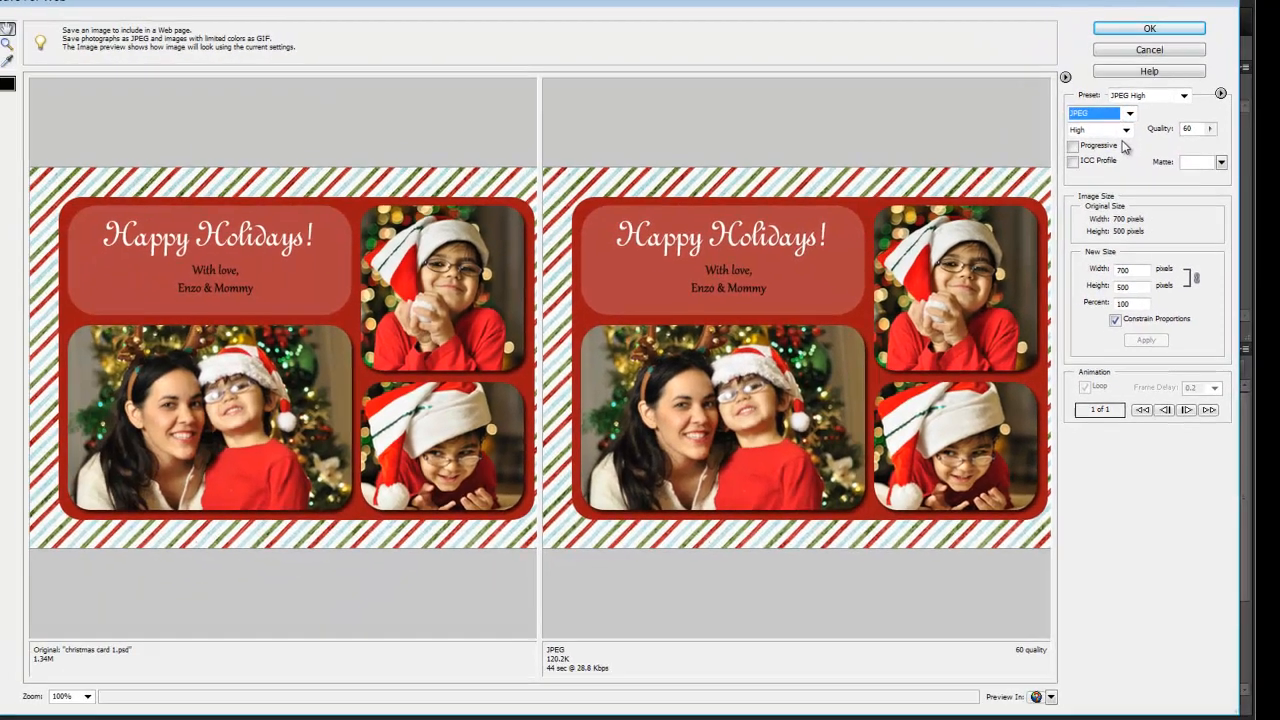
pyautogui.click(1210, 130)
pyautogui.moveTo(1210, 147); pyautogui.dragTo(1214, 148)
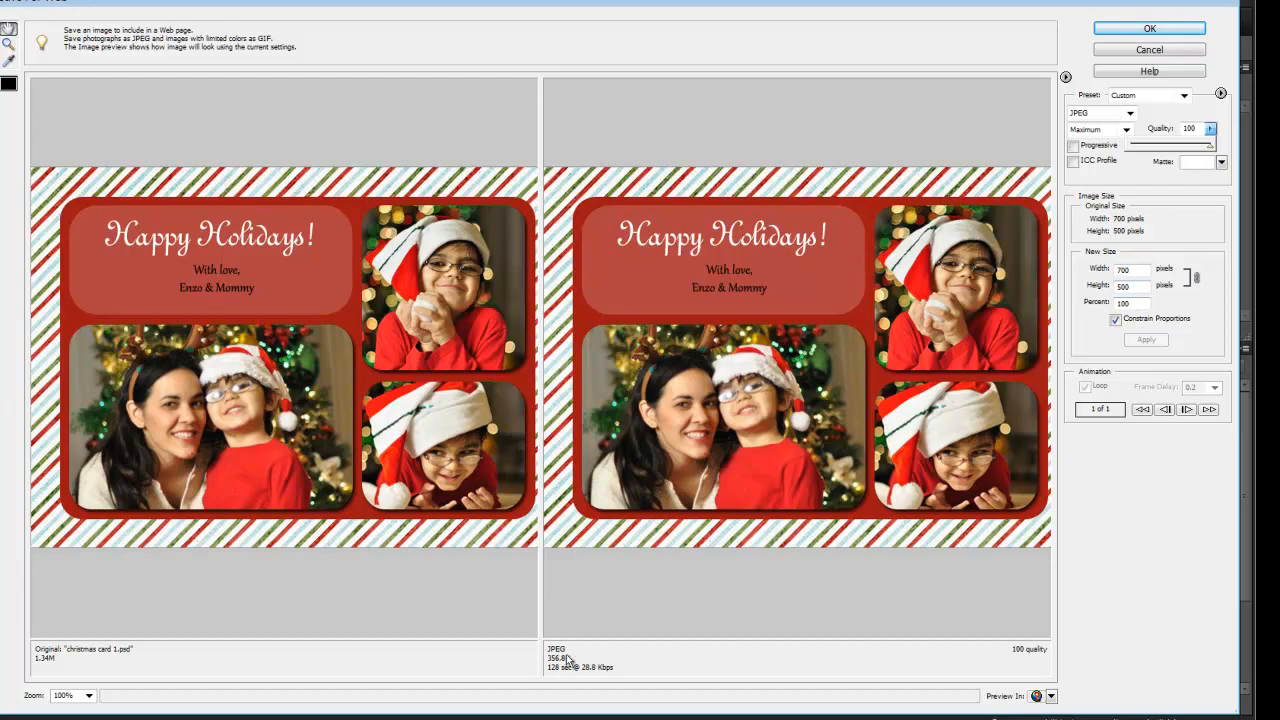